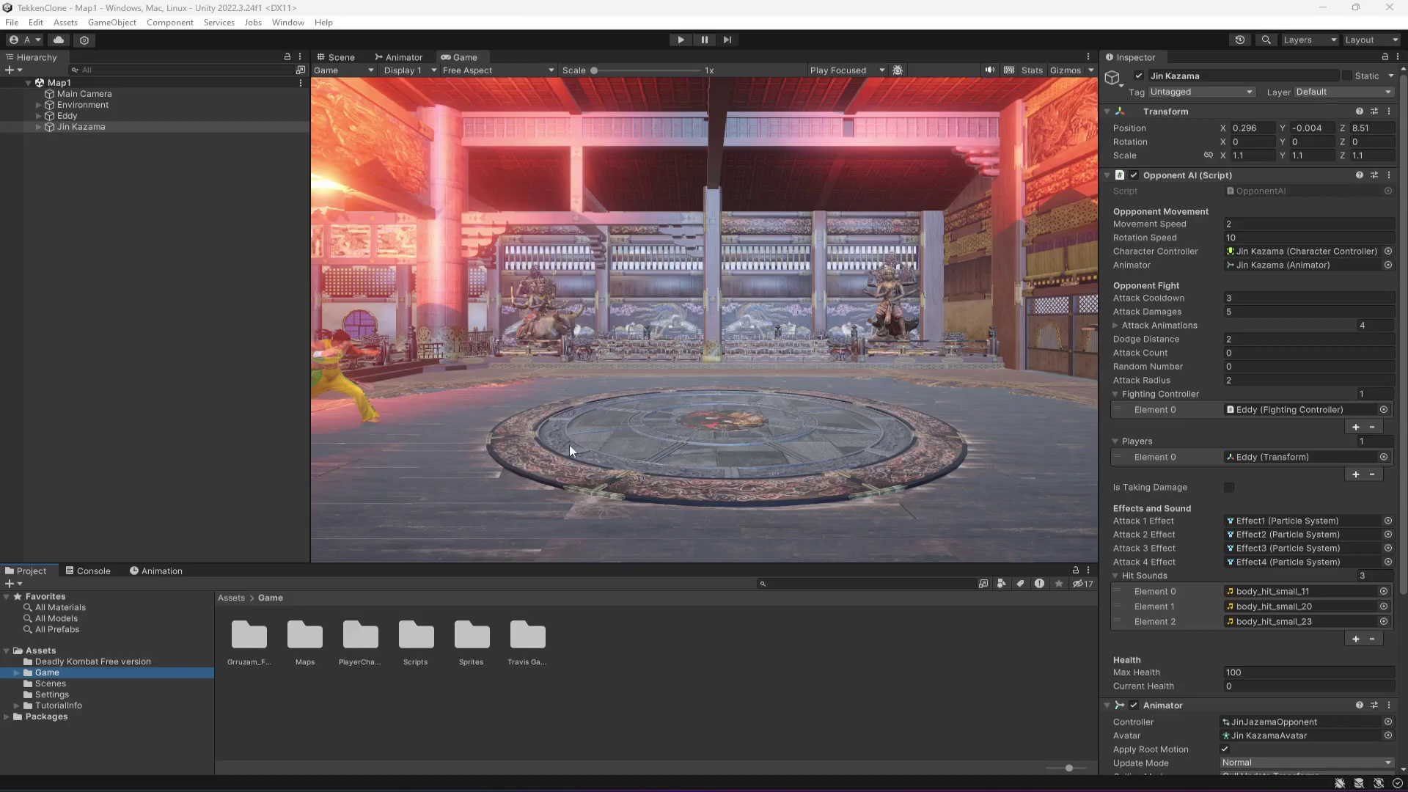
Show the Scene view framed on Eddy with gizmos hidden, and show the Game folder contents.
{"action": "left_click", "coordinate": [580, 325]}
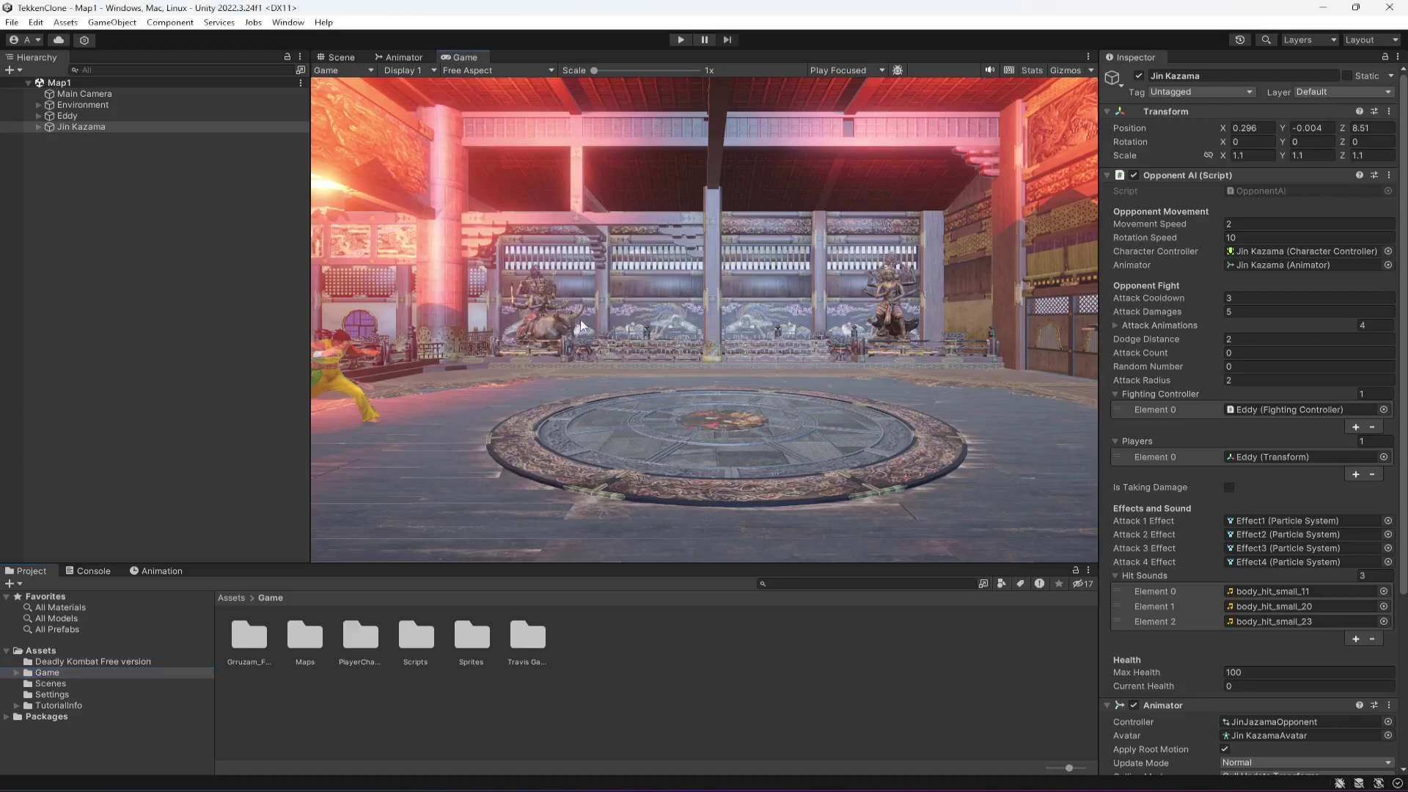
{"action": "left_click", "coordinate": [341, 57]}
{"action": "scroll", "coordinate": [768, 298], "scroll_direction": "up", "scroll_amount": 5}
{"action": "key", "text": "f"}
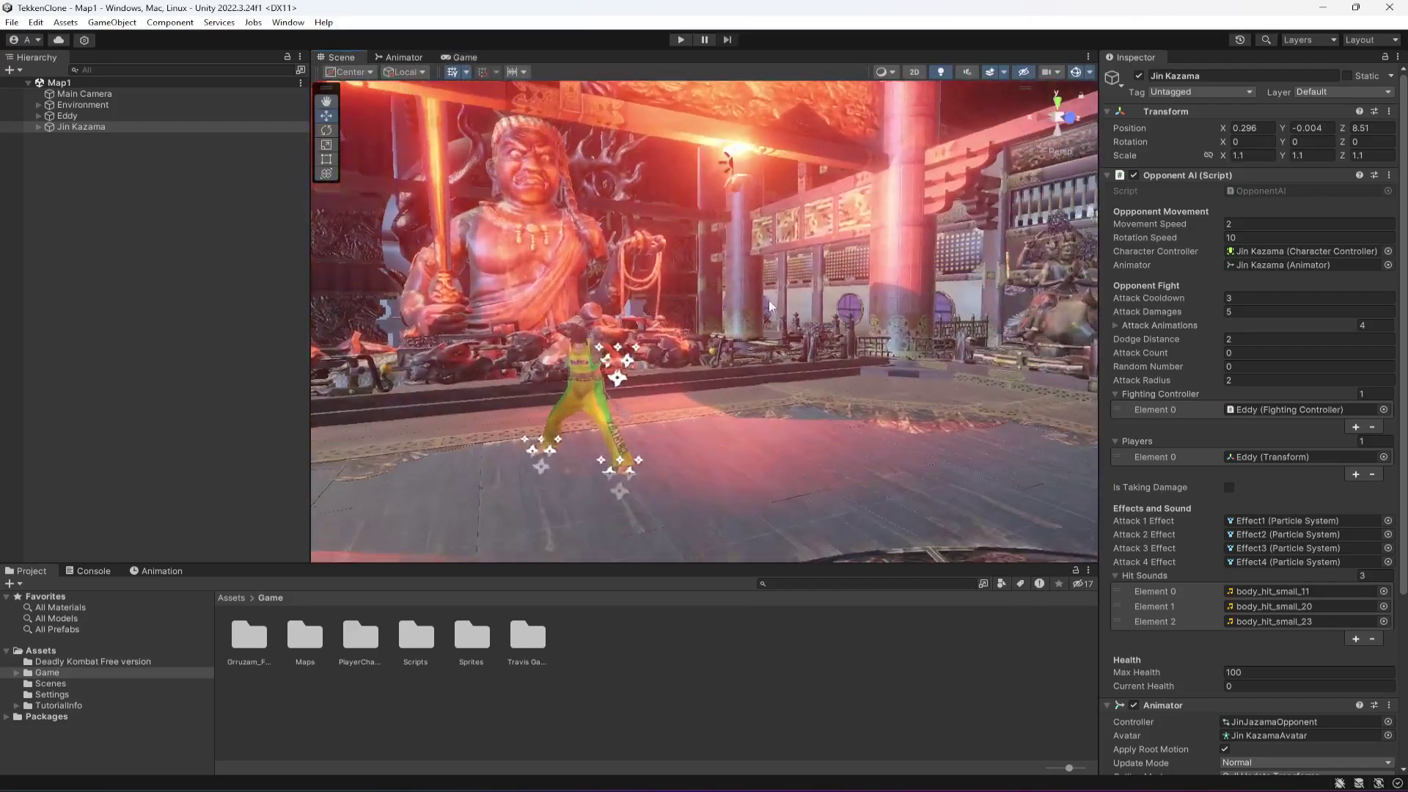
{"action": "left_click", "coordinate": [1075, 72]}
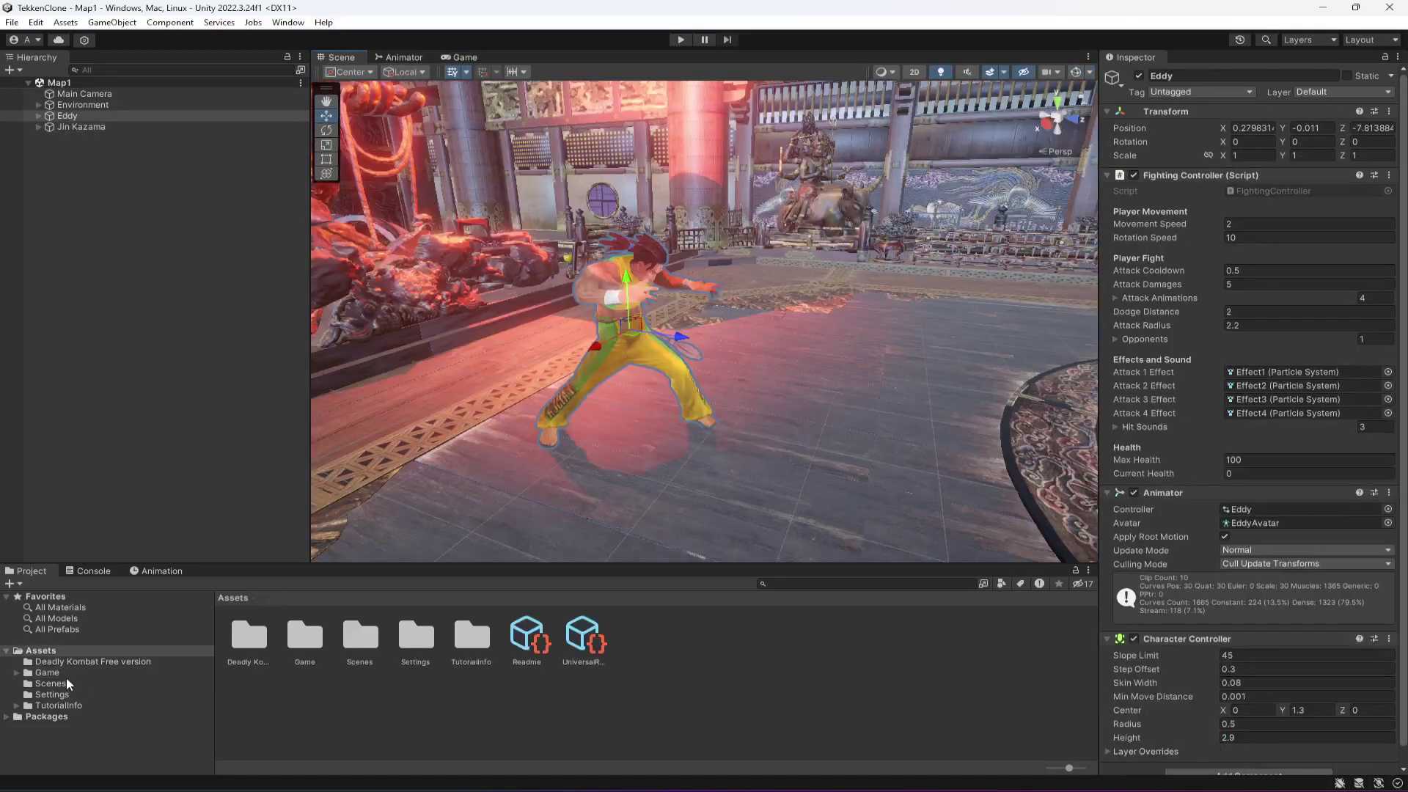
{"action": "left_click", "coordinate": [64, 675]}
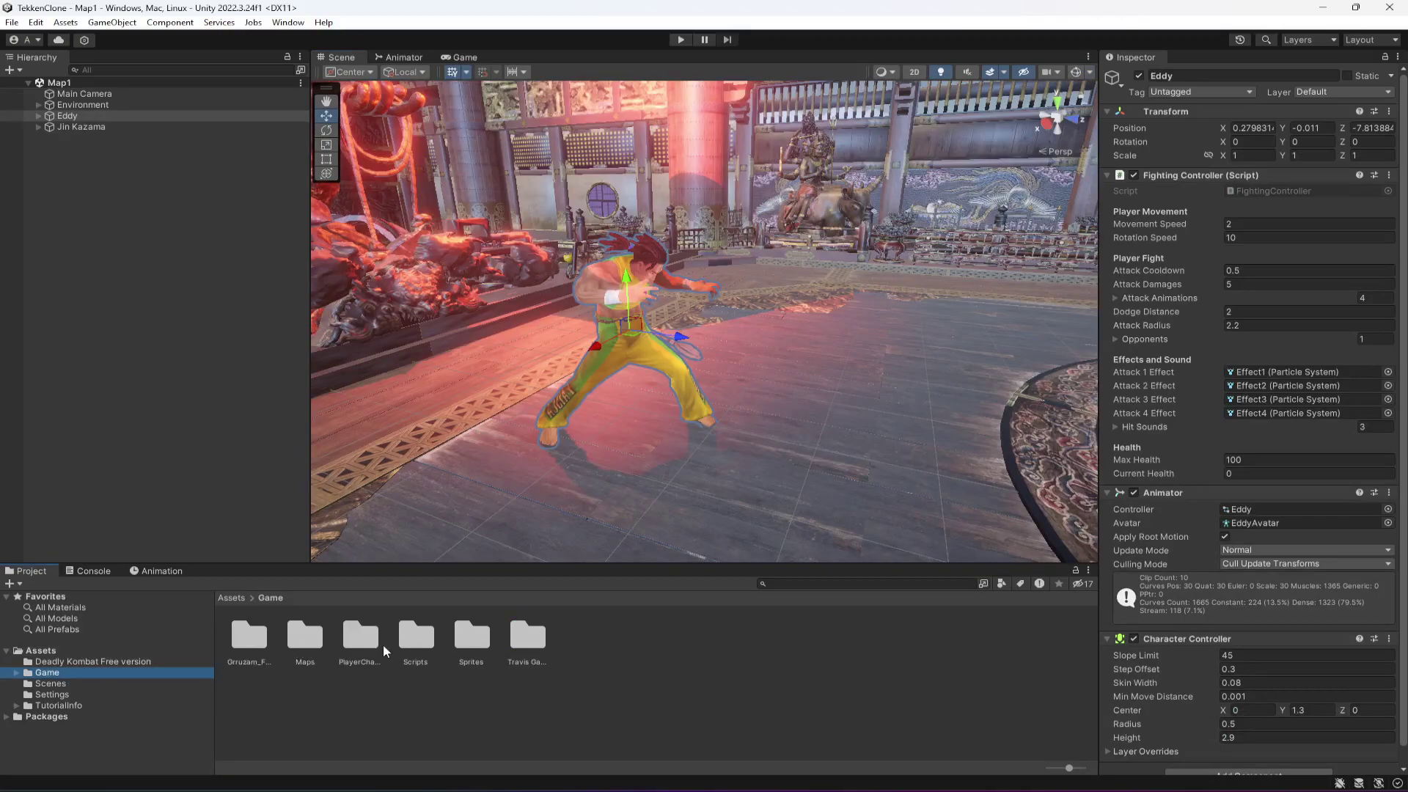
Drag the Hworang prefab from PlayerCharacters/Hworang into the scene and lower it onto the floor.
{"action": "double_click", "coordinate": [361, 644]}
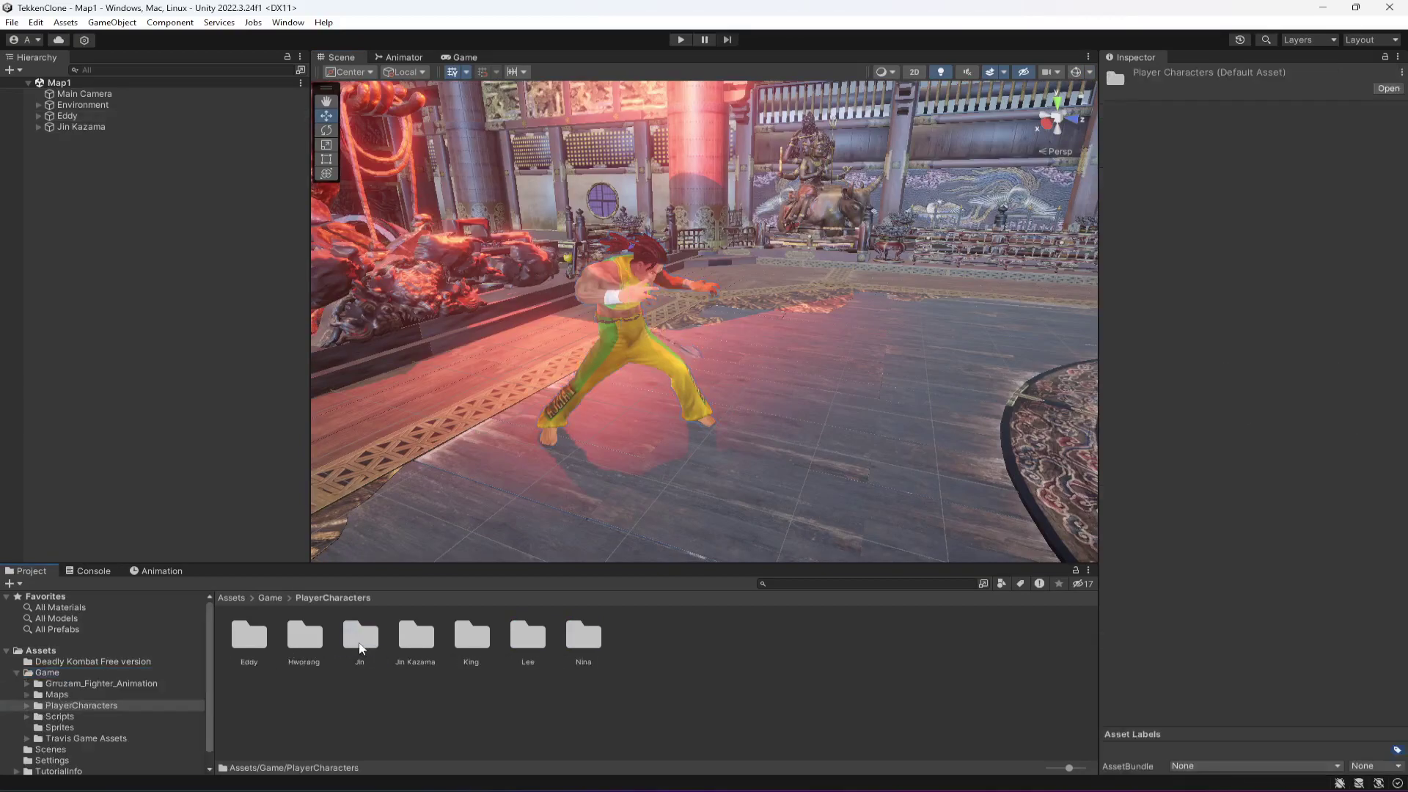
{"action": "double_click", "coordinate": [307, 637]}
{"action": "left_click_drag", "start_coordinate": [306, 649], "coordinate": [626, 433]}
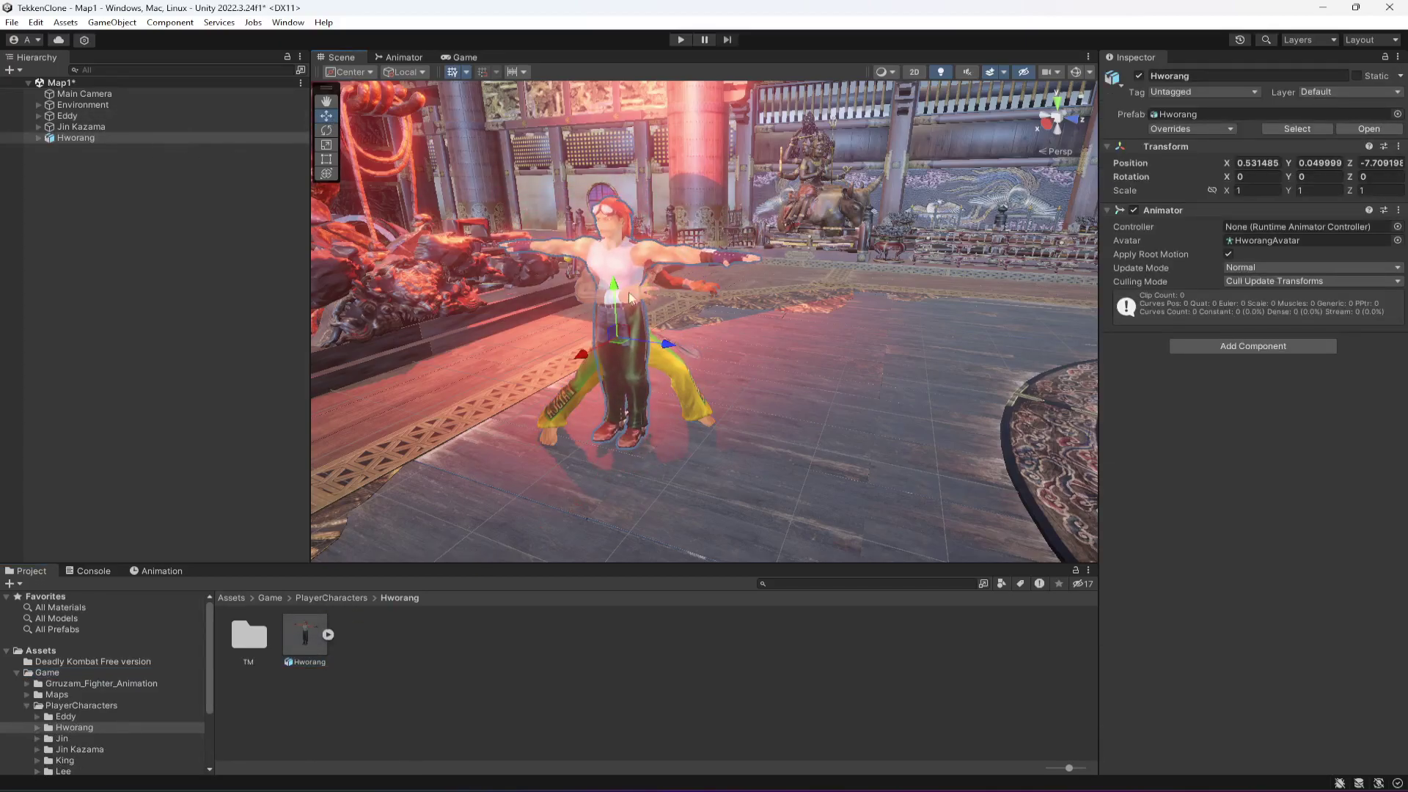
{"action": "left_click_drag", "start_coordinate": [614, 289], "coordinate": [618, 296]}
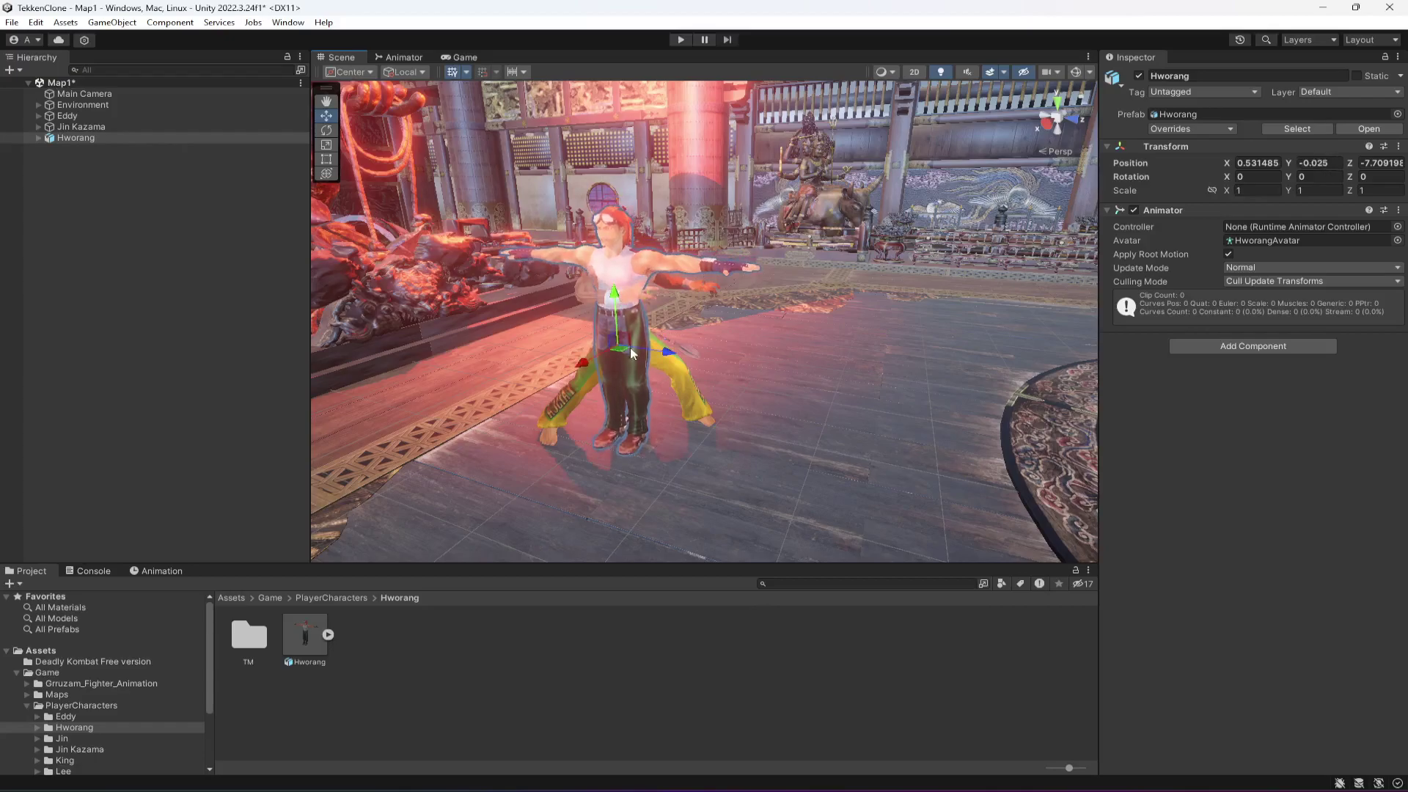
Unpack Hworang completely from its prefab and move it right below Eddy in the hierarchy.
{"action": "right_click", "coordinate": [73, 137]}
{"action": "mouse_move", "coordinate": [166, 327]}
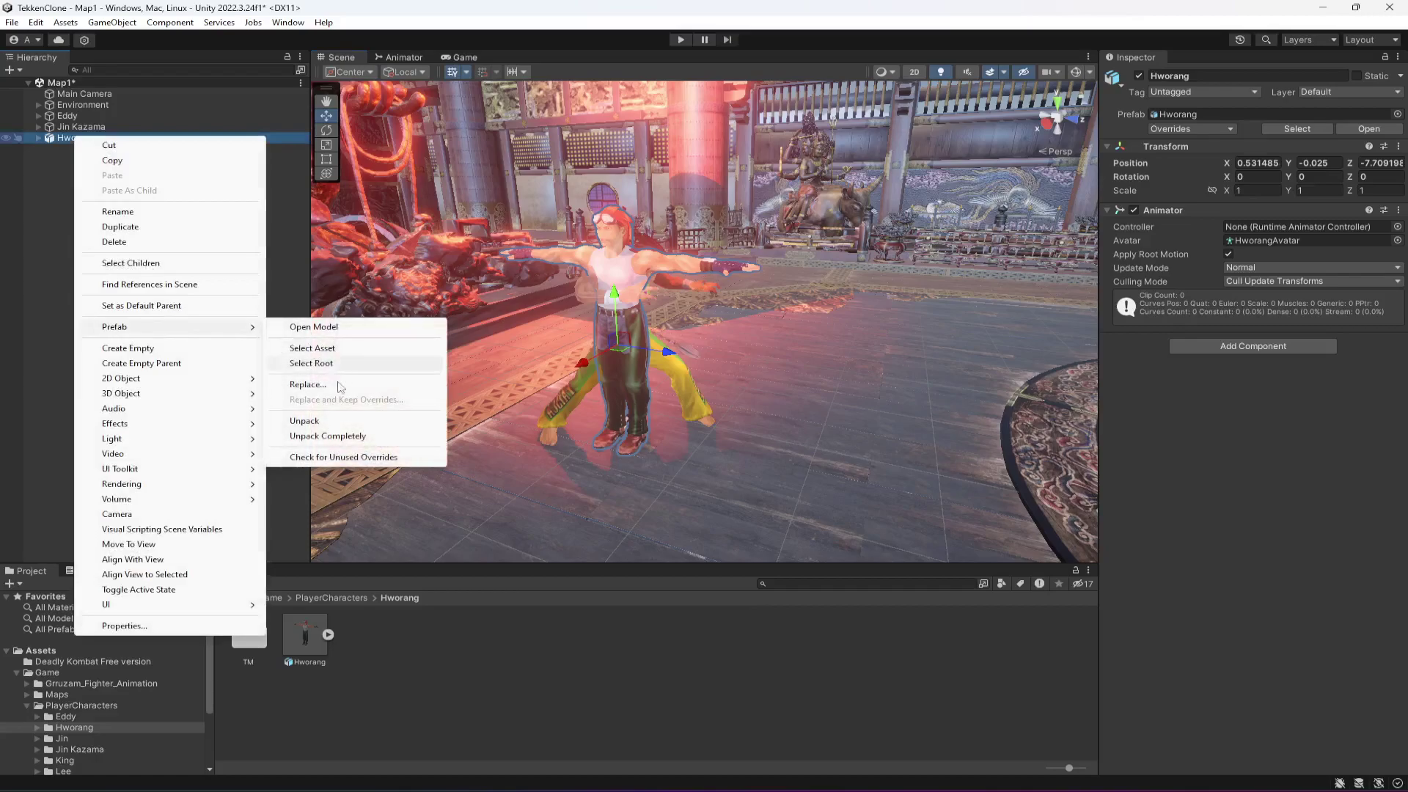
{"action": "left_click", "coordinate": [337, 436]}
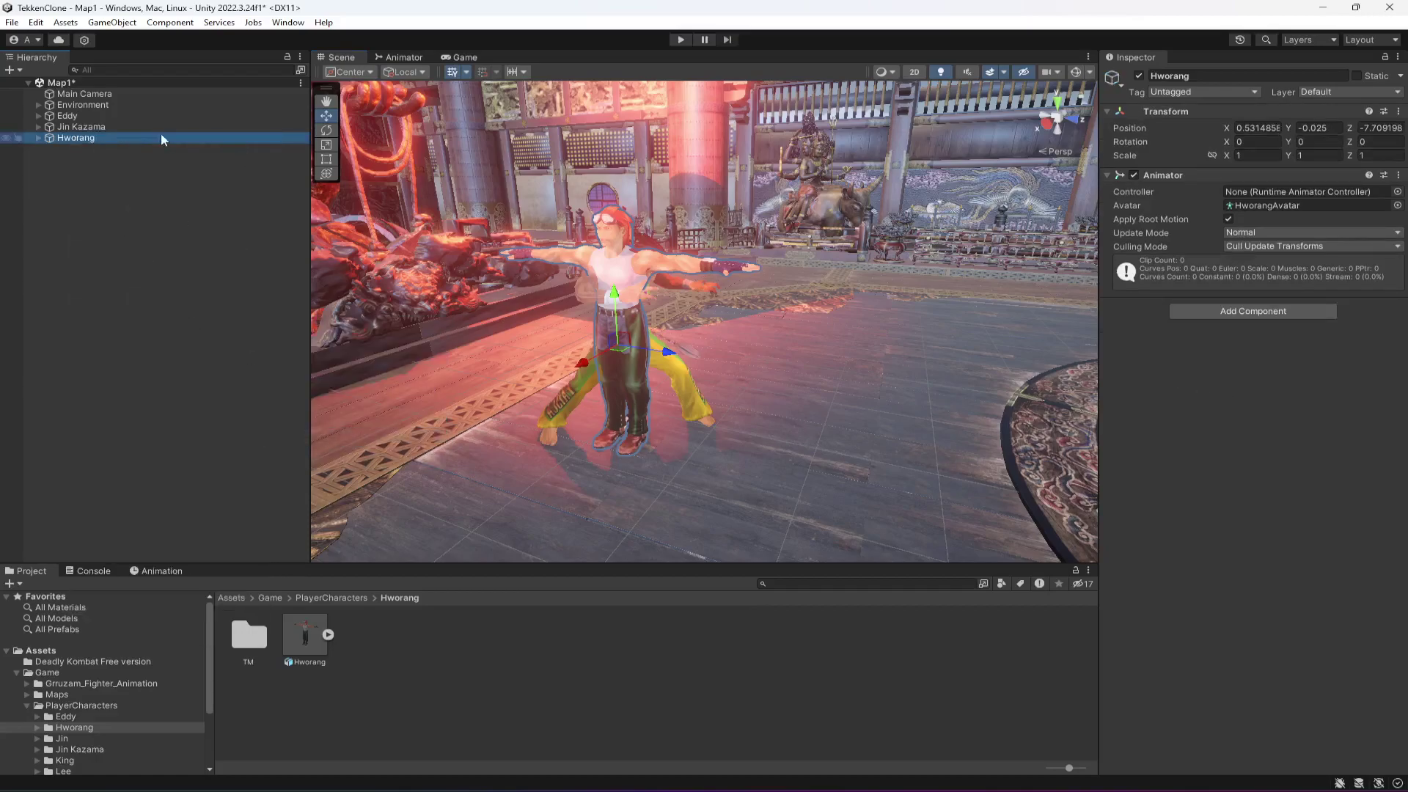
{"action": "left_click_drag", "start_coordinate": [93, 144], "coordinate": [77, 124]}
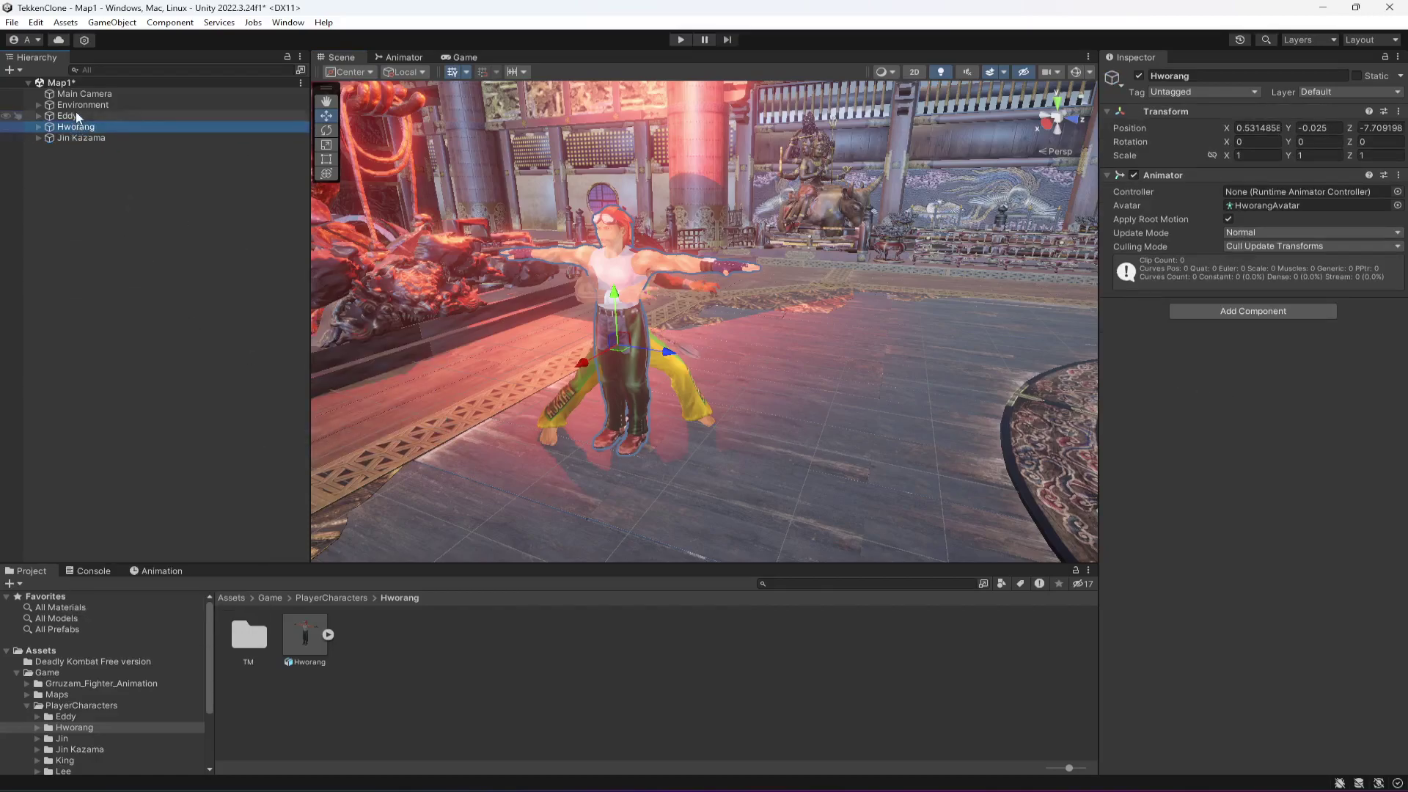
Put Eddy and Hworang under a new empty parent named PlayerCharacters.
{"action": "left_click", "coordinate": [76, 116], "text": "ctrl"}
{"action": "right_click", "coordinate": [79, 119]}
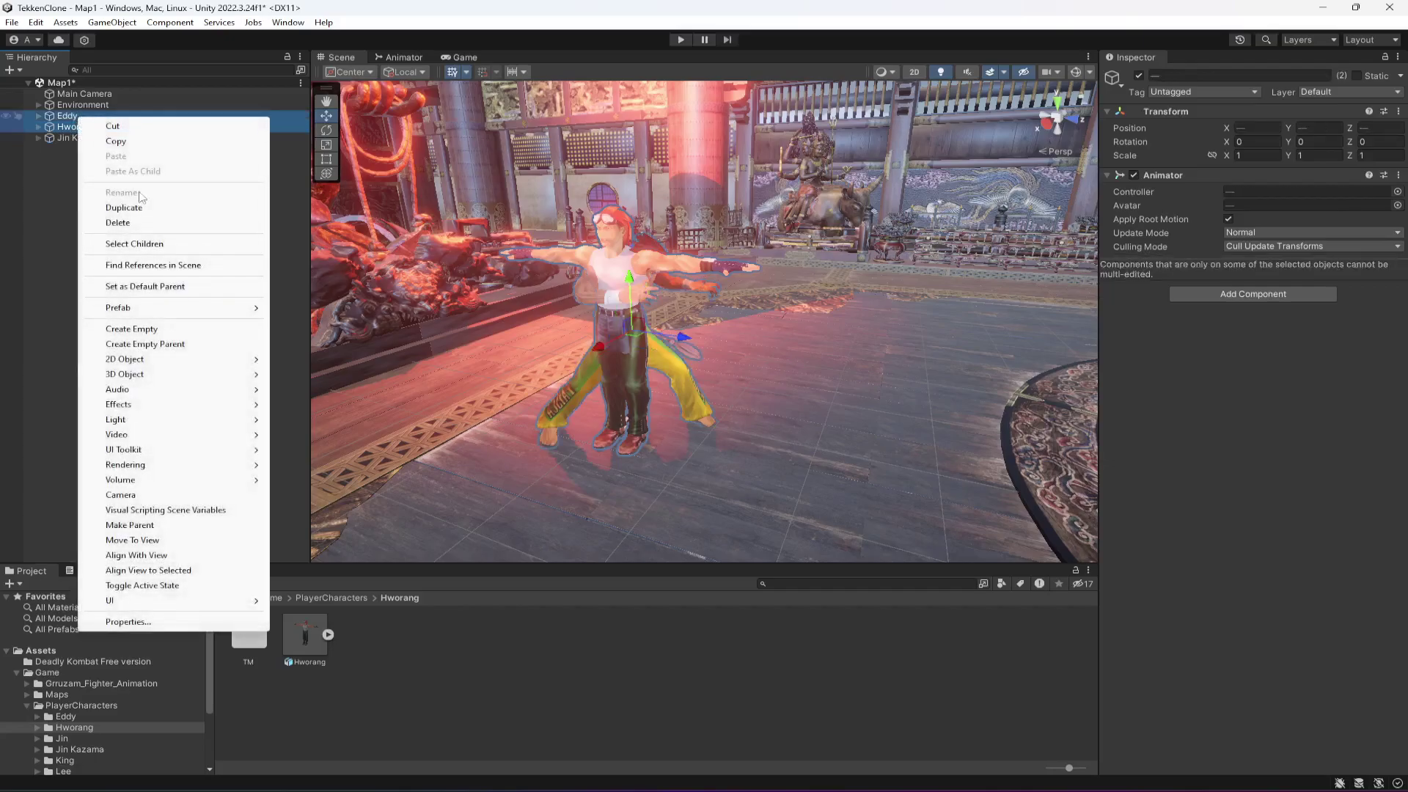
{"action": "left_click", "coordinate": [147, 349]}
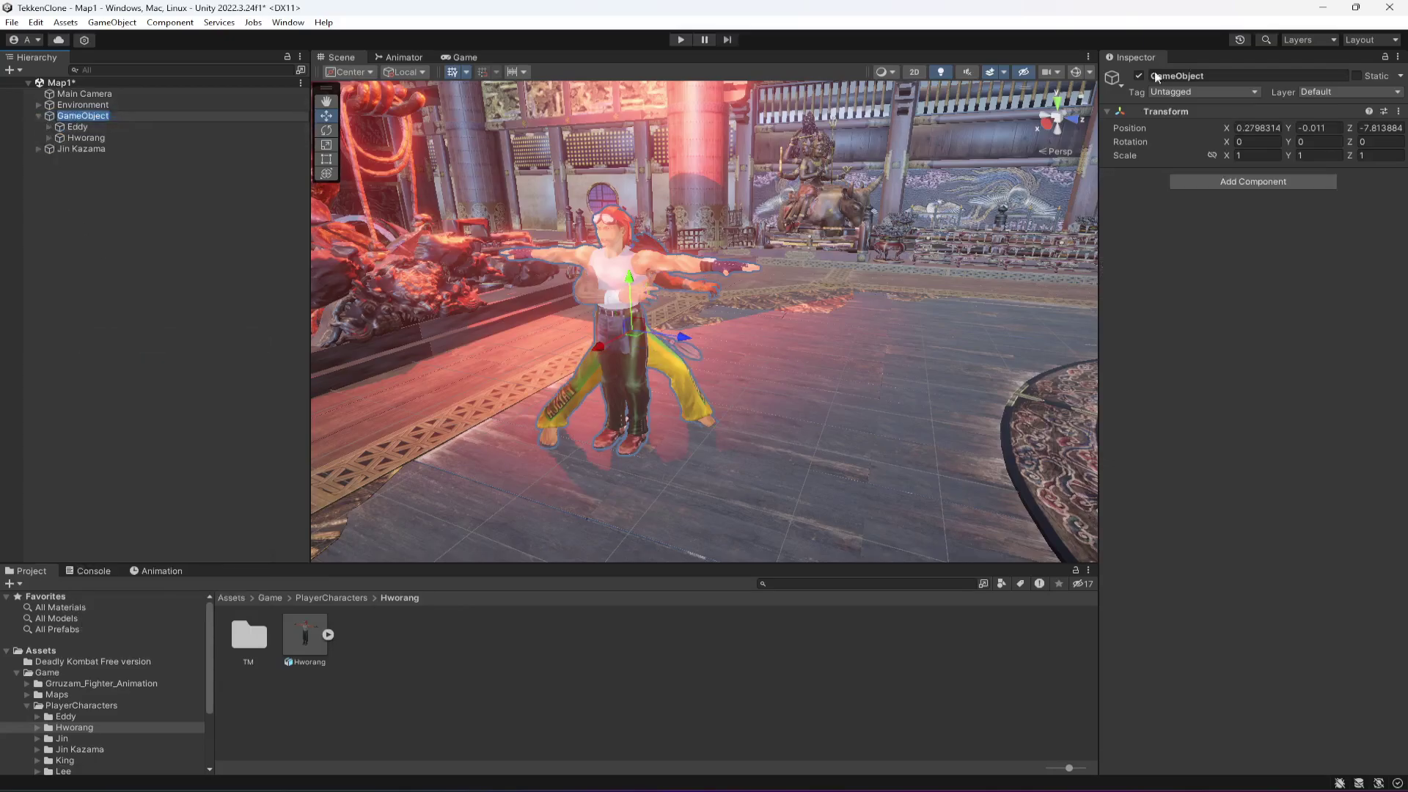
{"action": "type", "text": "PlayerCharacters"}
{"action": "key", "text": "Return"}
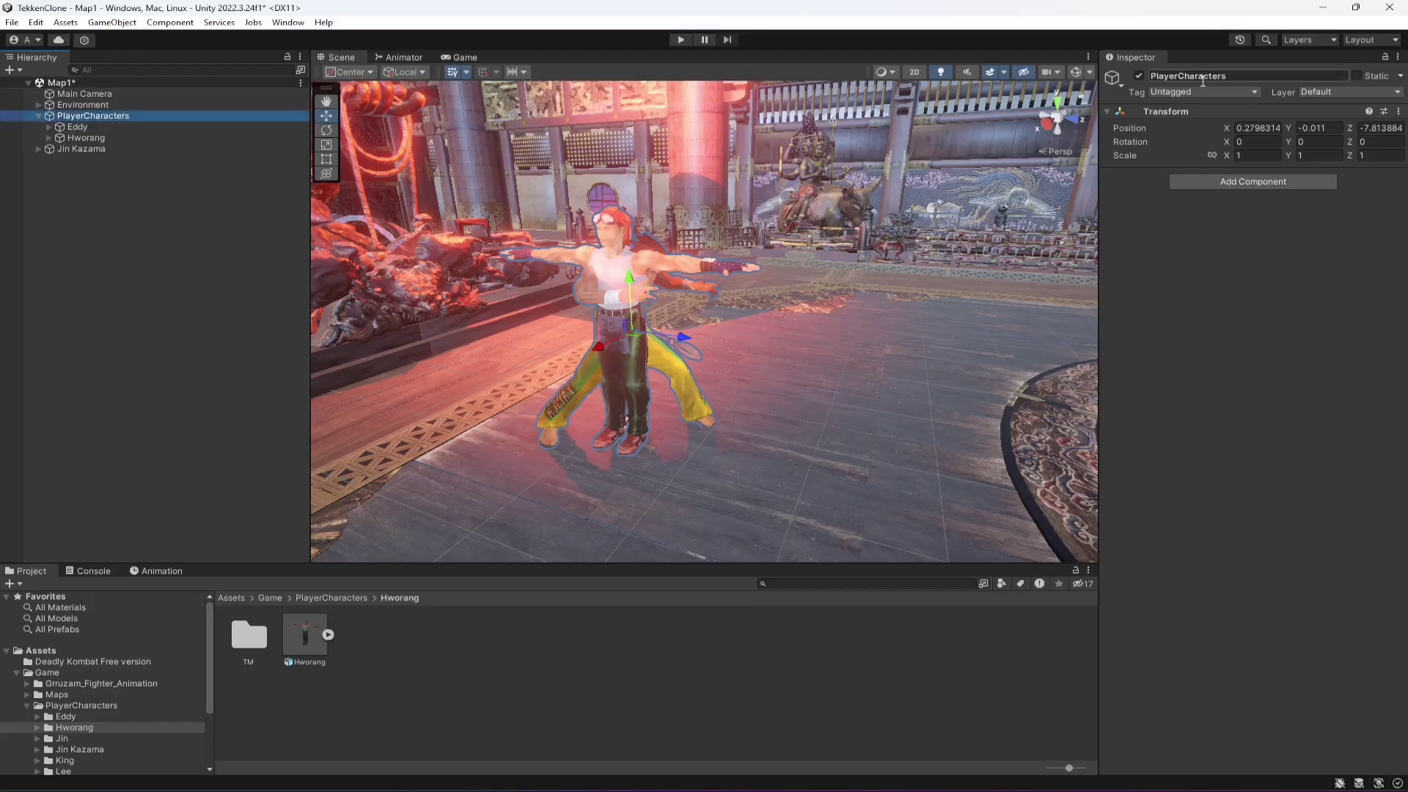
{"action": "left_click", "coordinate": [667, 328]}
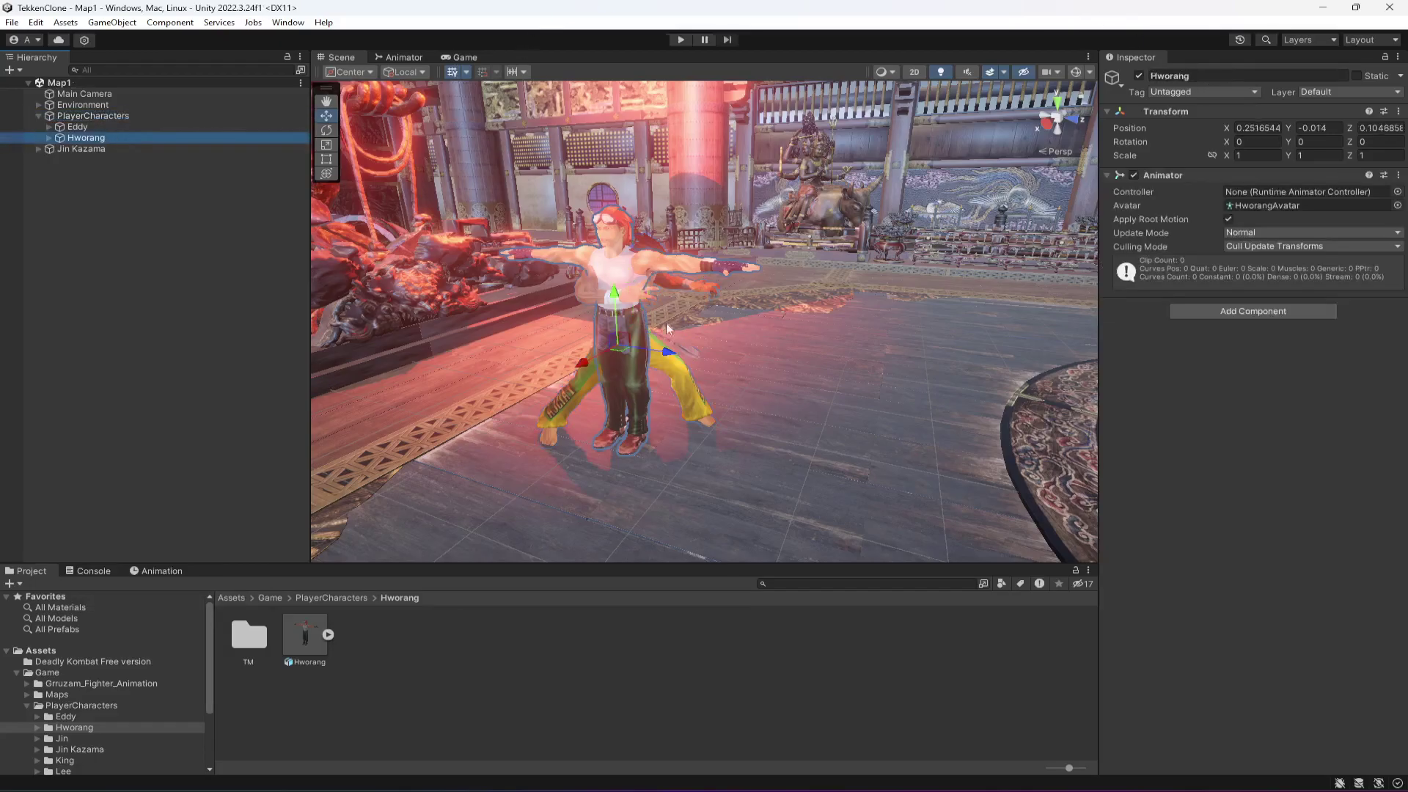
{"action": "right_click_drag", "start_coordinate": [693, 337], "coordinate": [759, 366]}
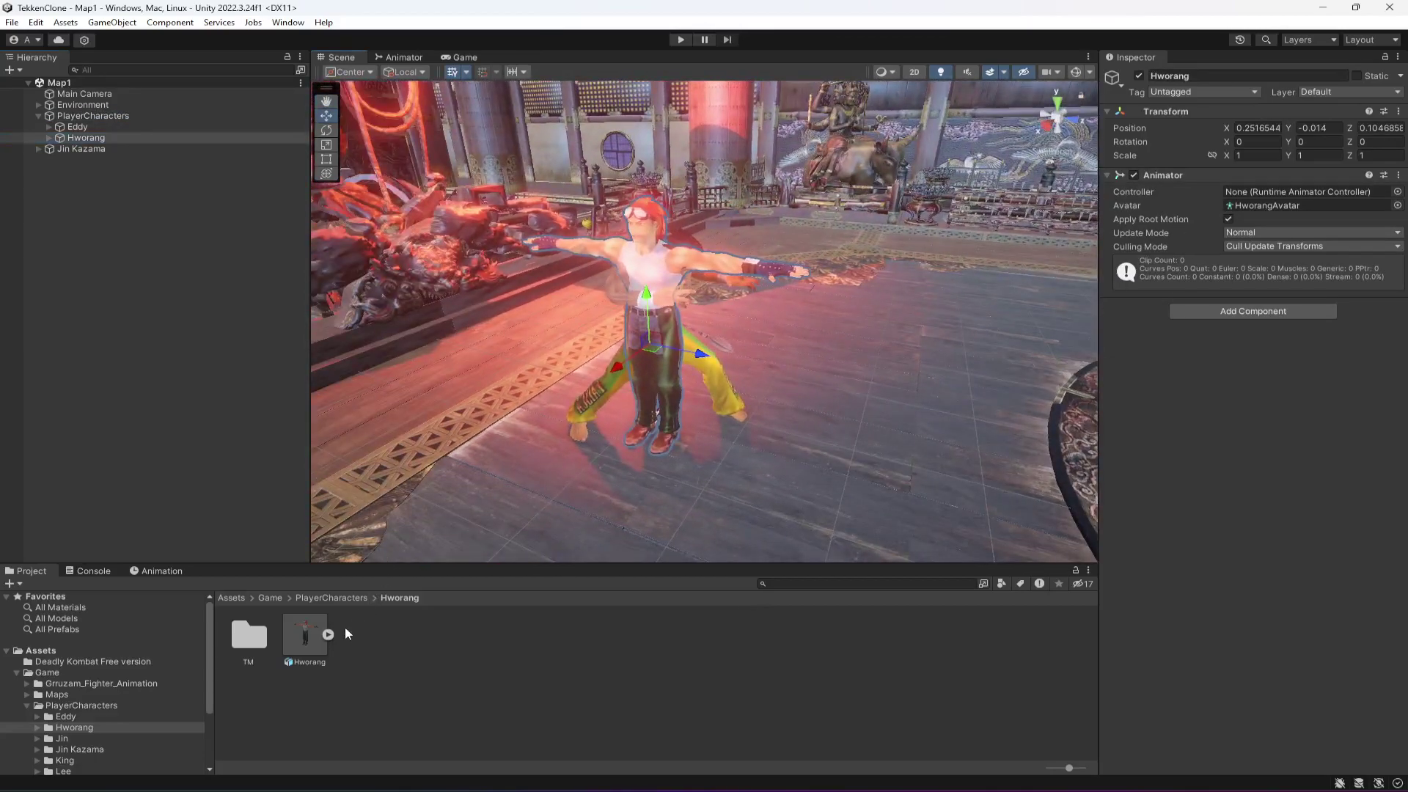
Duplicate Eddy's animator controller and move the copy into the Hworang folder.
{"action": "left_click", "coordinate": [65, 717]}
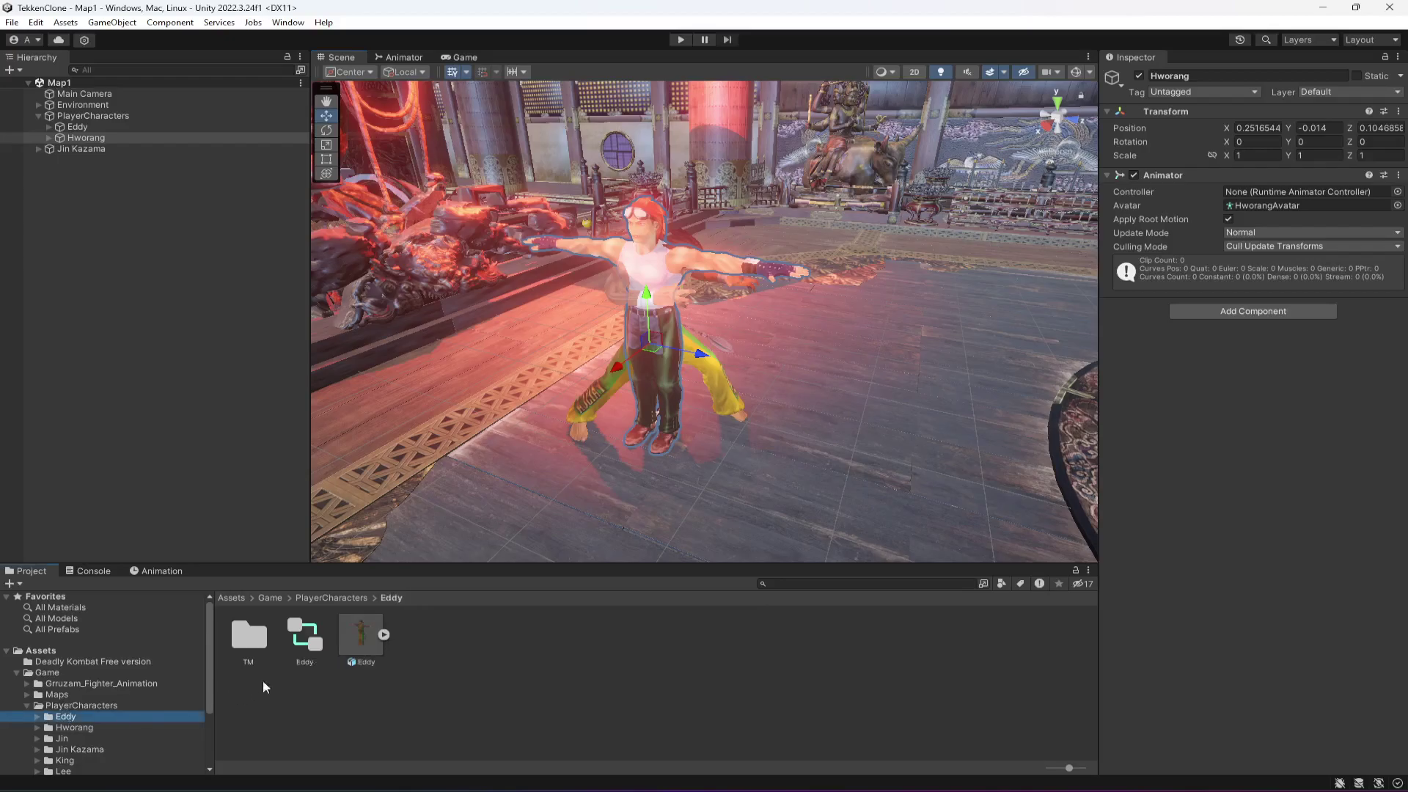
{"action": "left_click", "coordinate": [305, 639]}
{"action": "key", "text": "ctrl+d"}
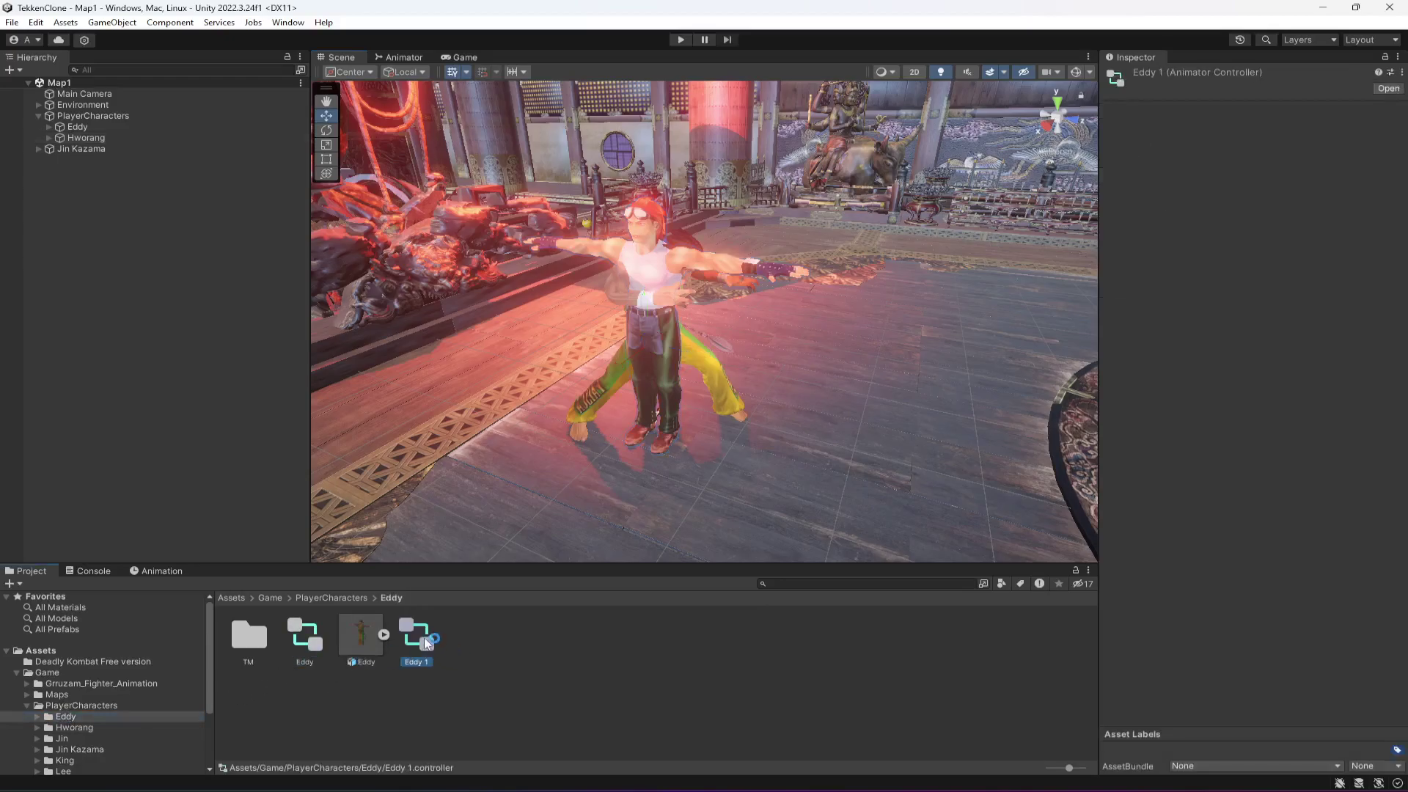
{"action": "left_click_drag", "start_coordinate": [330, 731], "coordinate": [81, 729]}
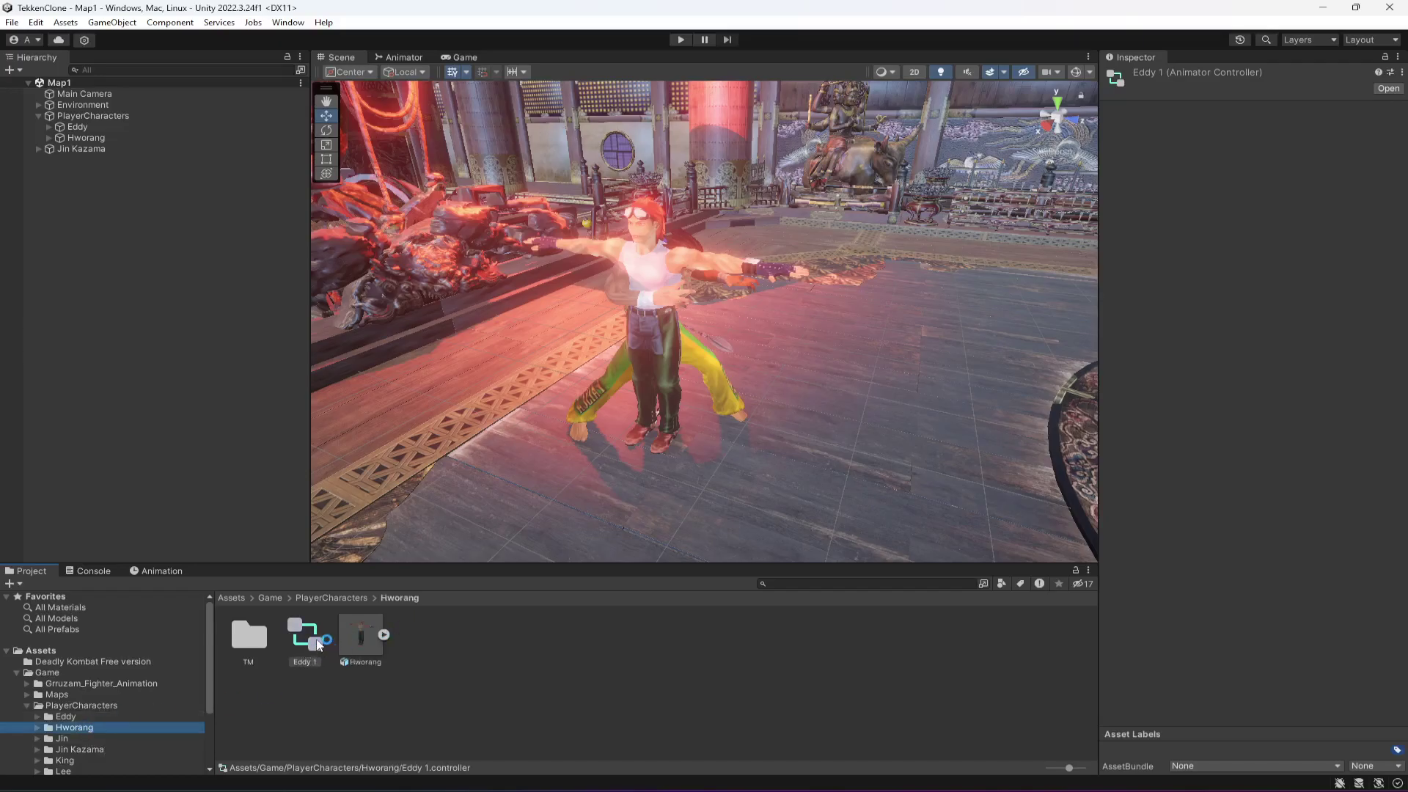
Rename the copy Hworang and assign it to Hworang's Animator Controller field.
{"action": "right_click", "coordinate": [319, 645]}
{"action": "left_click", "coordinate": [396, 303]}
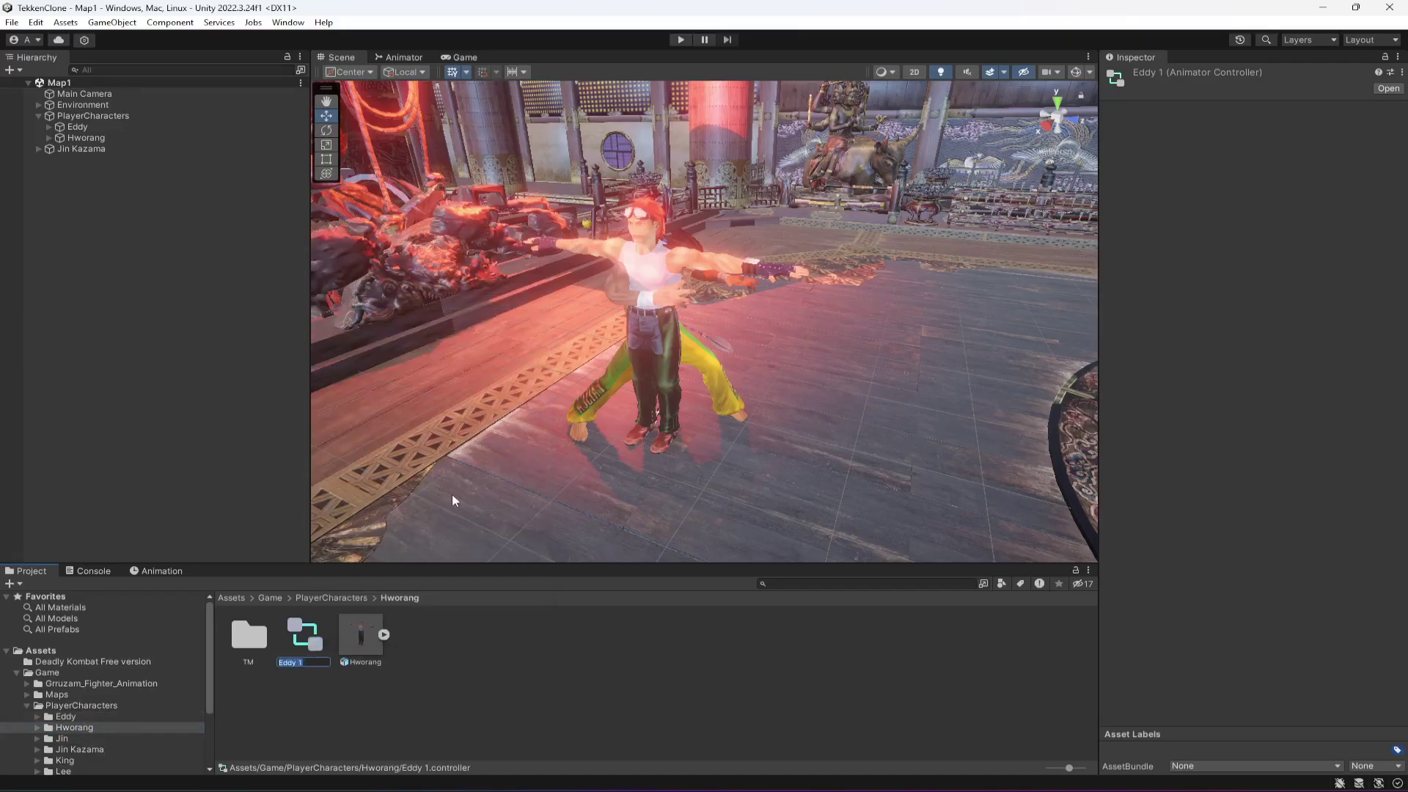
{"action": "type", "text": "Hworang"}
{"action": "key", "text": "Return"}
{"action": "left_click", "coordinate": [82, 141]}
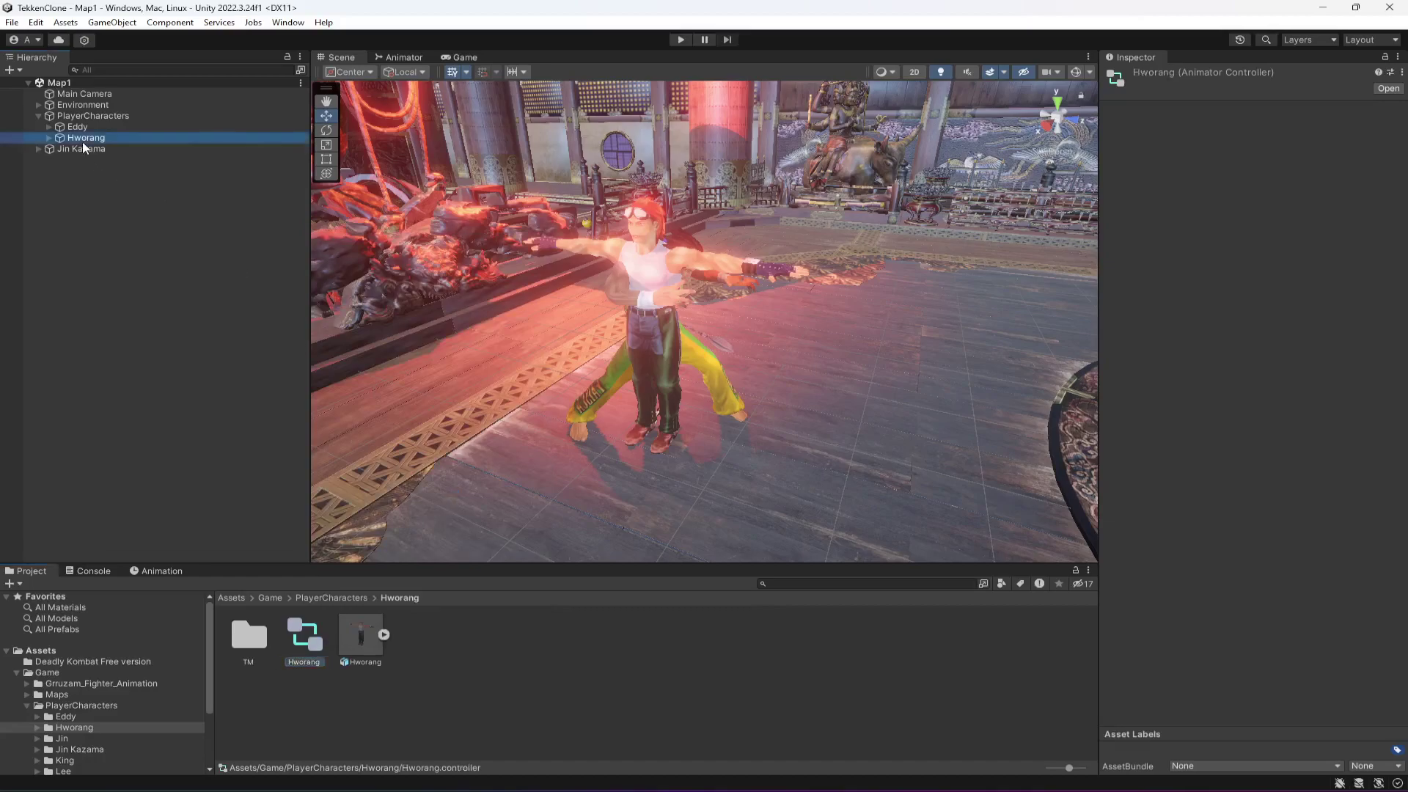
{"action": "left_click_drag", "start_coordinate": [315, 645], "coordinate": [1305, 191]}
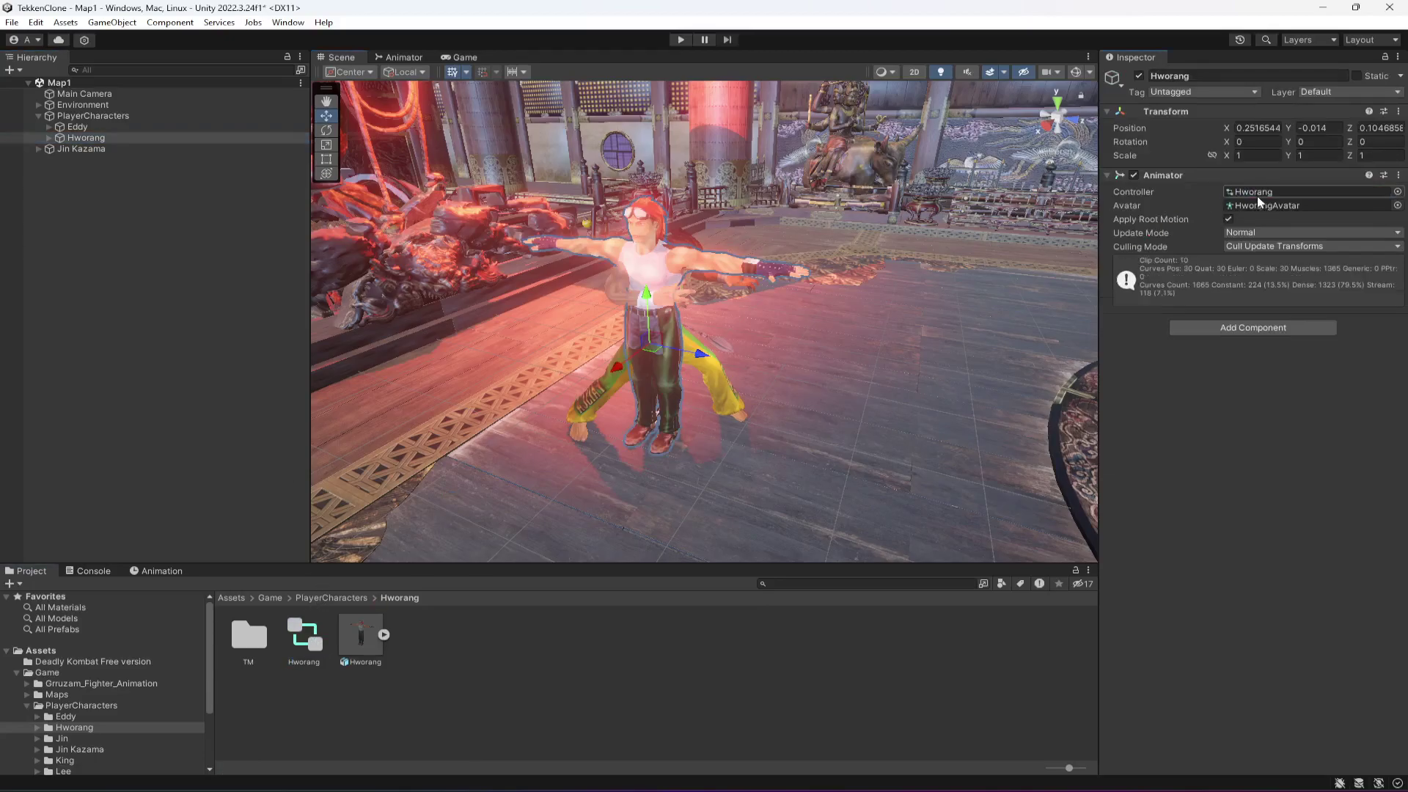
Copy Eddy's Character Controller component and paste it onto Hworang as a new component.
{"action": "left_click", "coordinate": [77, 126]}
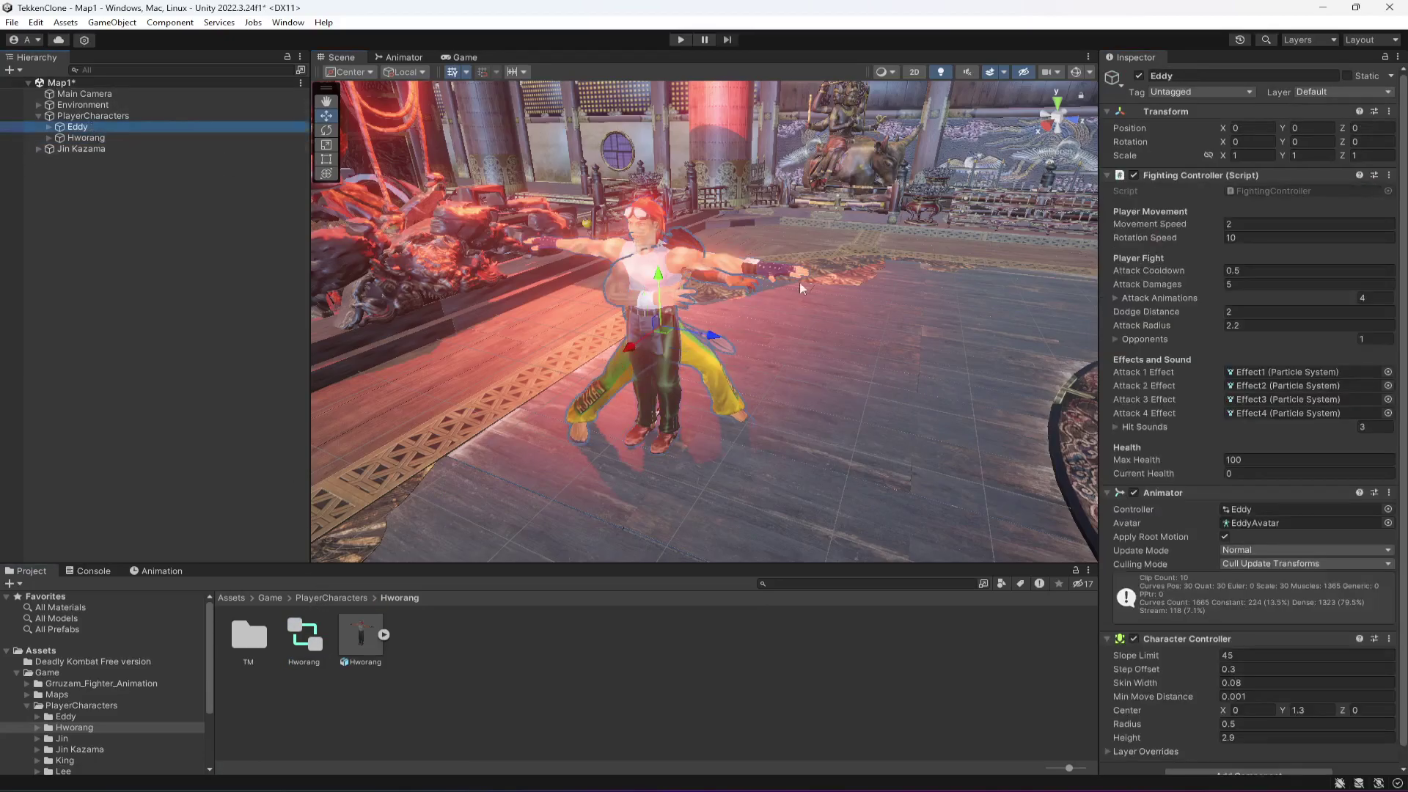
{"action": "scroll", "coordinate": [1306, 490], "scroll_direction": "down", "scroll_amount": 1}
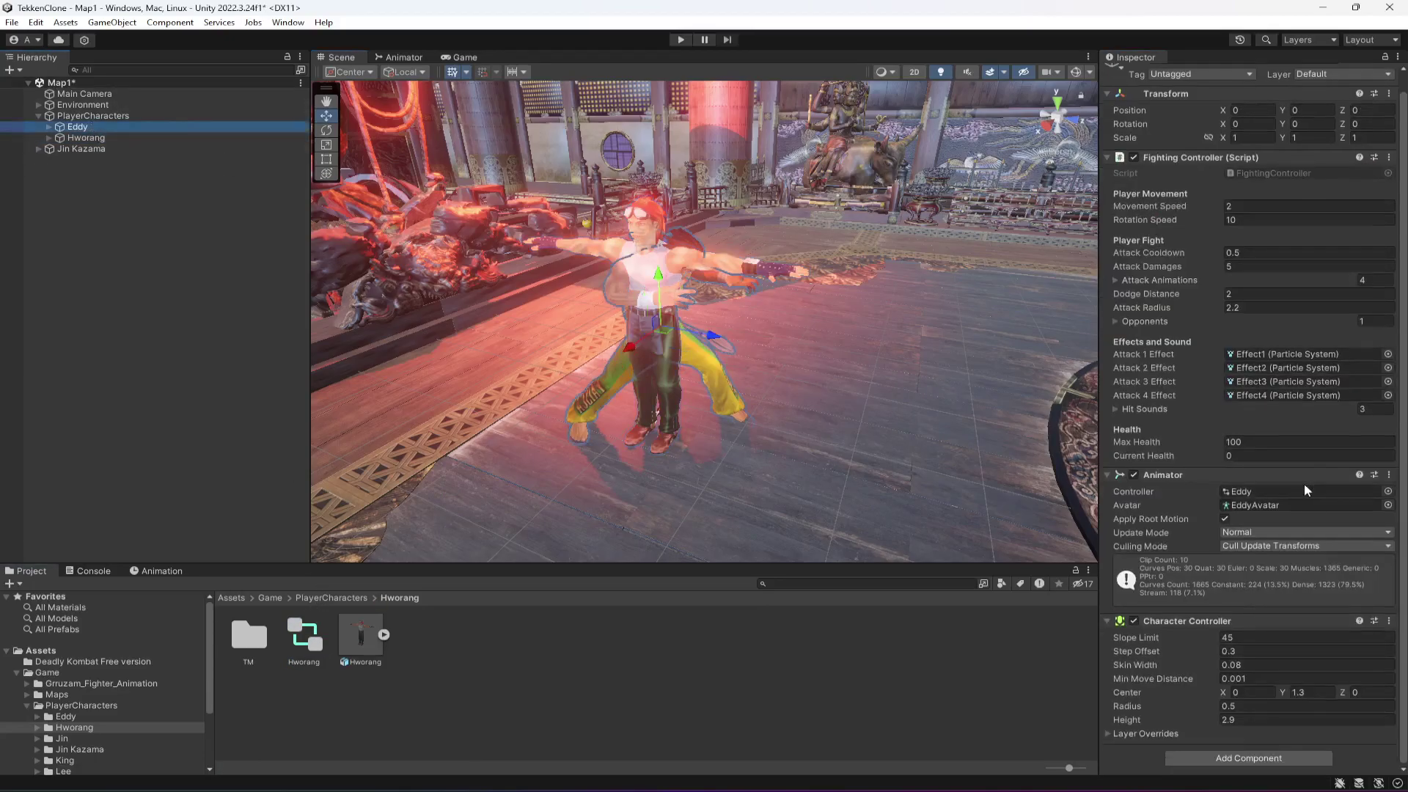
{"action": "left_click", "coordinate": [1391, 627]}
{"action": "left_click", "coordinate": [1202, 698]}
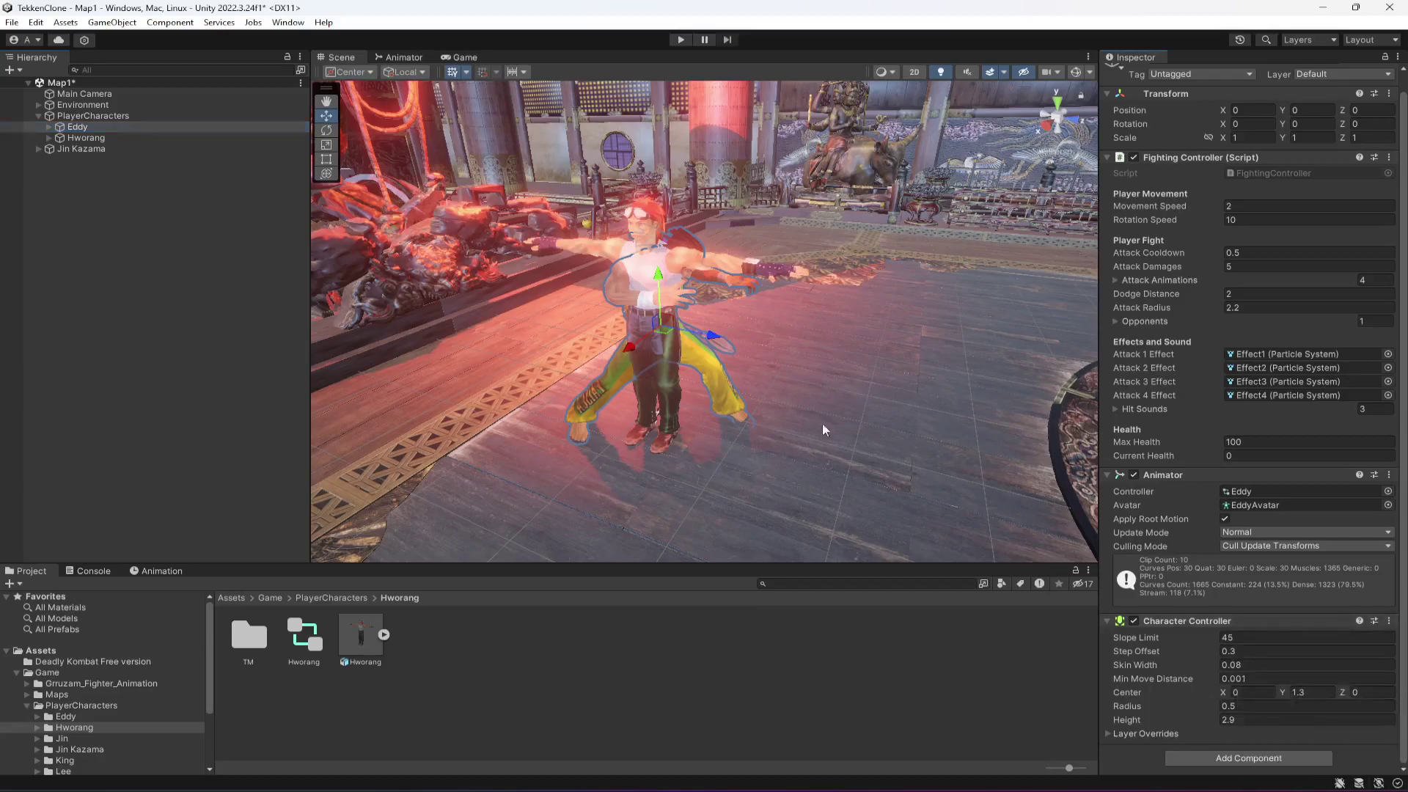
{"action": "left_click", "coordinate": [82, 137]}
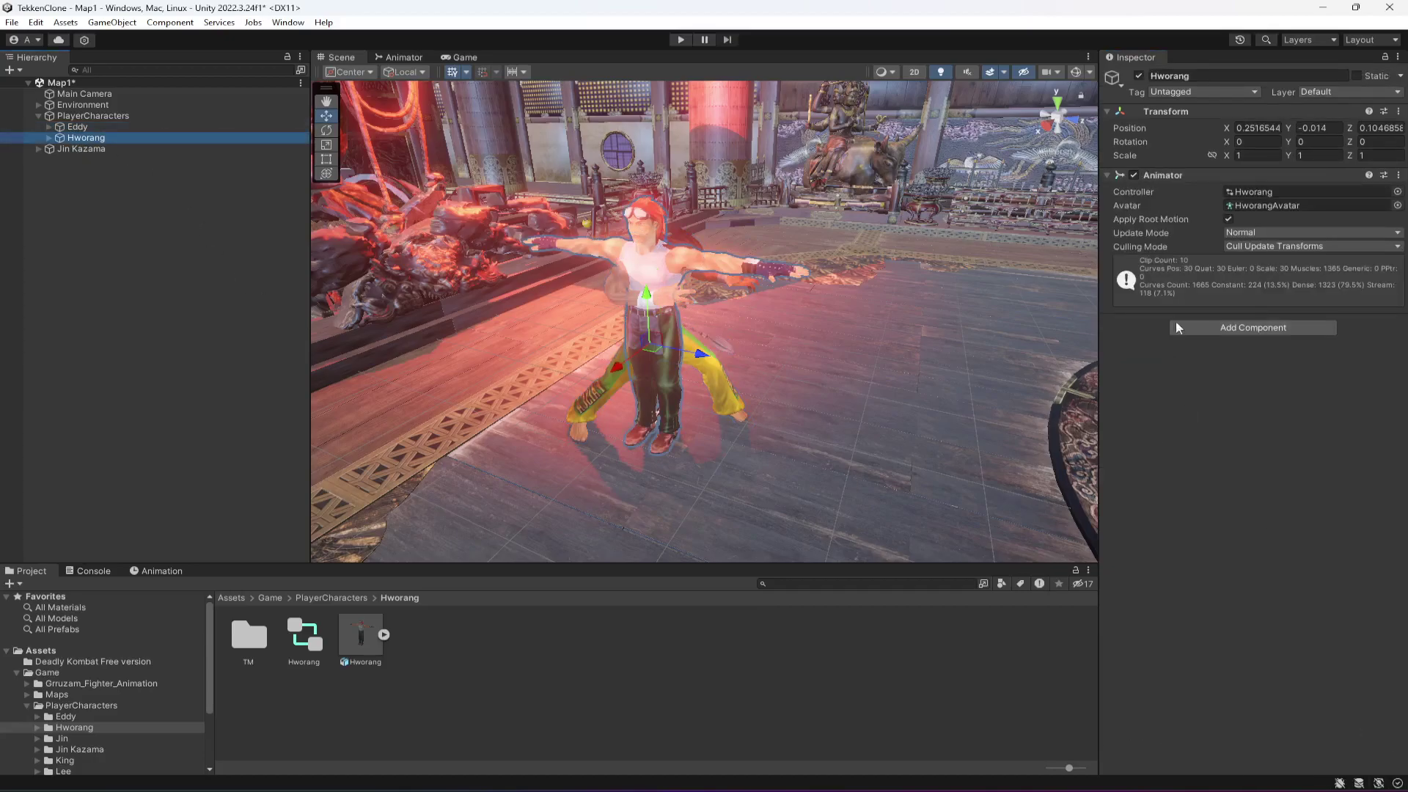
{"action": "left_click", "coordinate": [1398, 175]}
{"action": "left_click", "coordinate": [1276, 271]}
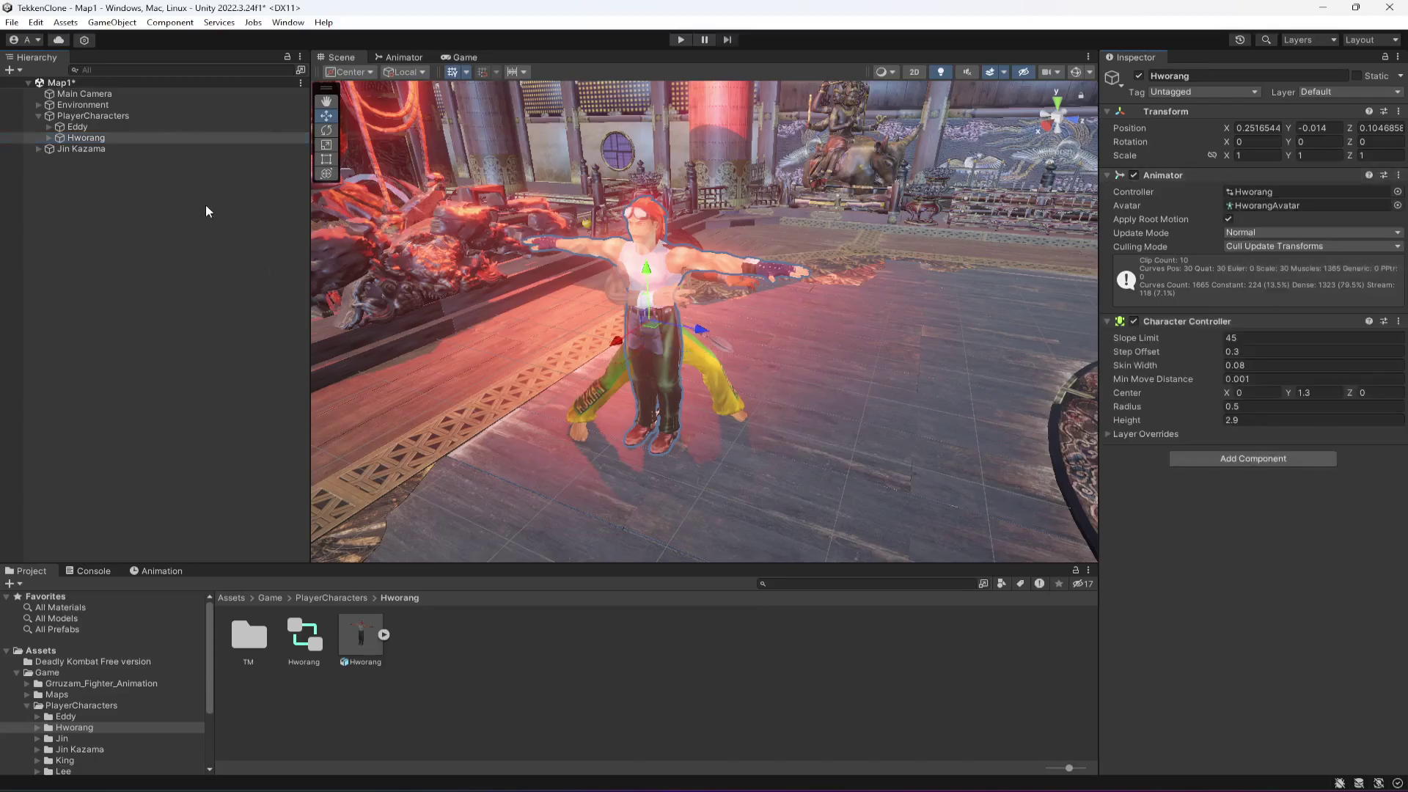
Paste Eddy's Fighting Controller onto Hworang as new and move it between Transform and Animator.
{"action": "left_click", "coordinate": [68, 130]}
{"action": "left_click", "coordinate": [1388, 175]}
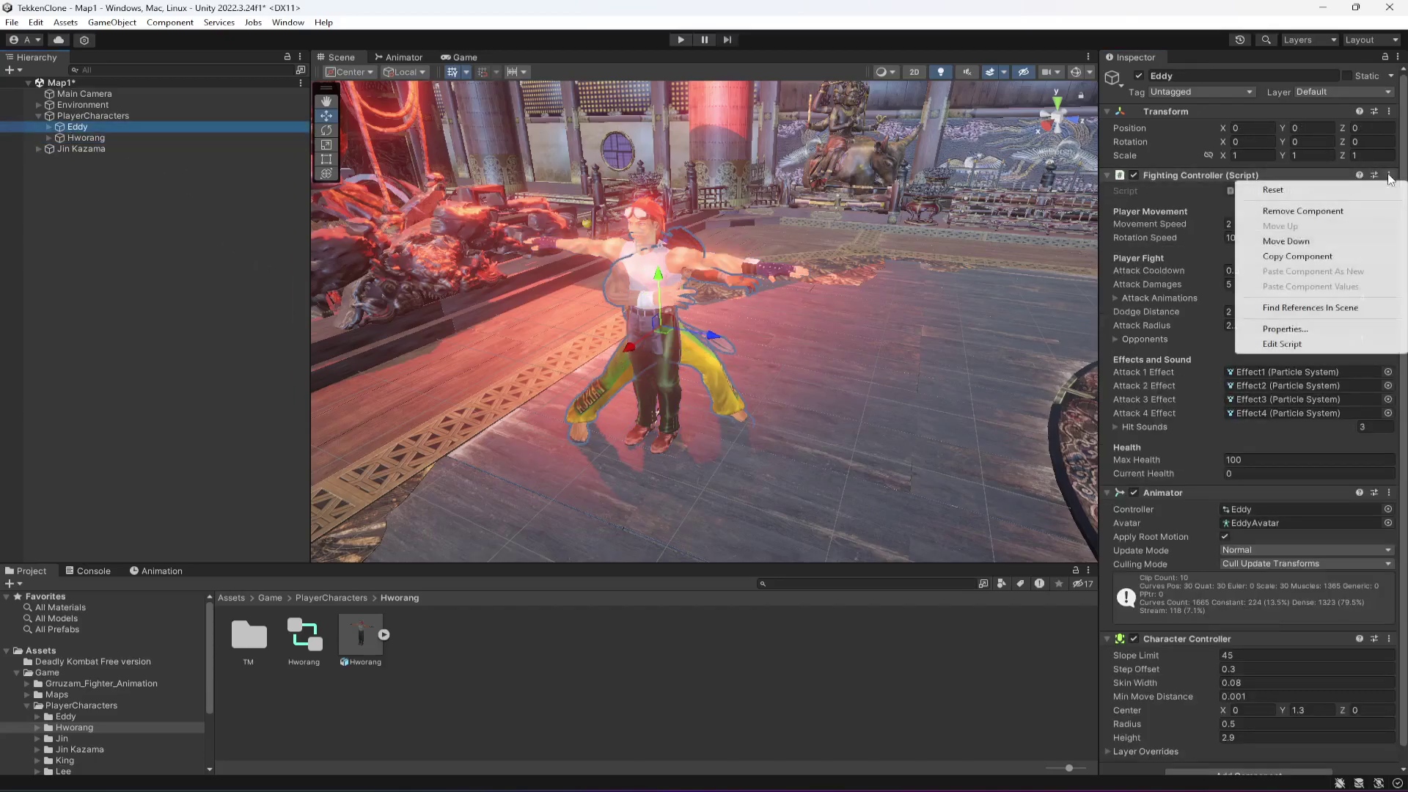
{"action": "left_click", "coordinate": [1298, 256]}
{"action": "left_click", "coordinate": [86, 137]}
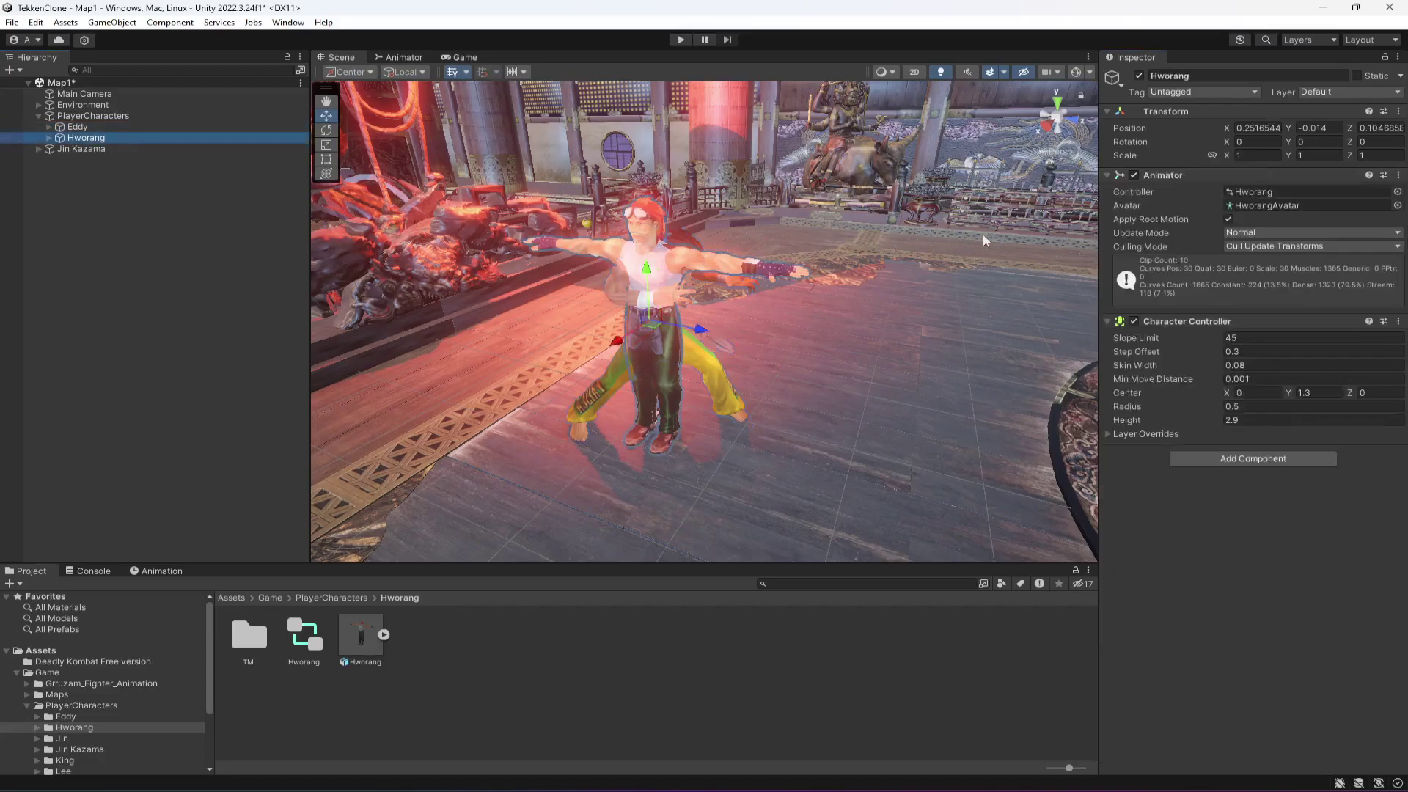
{"action": "left_click", "coordinate": [1399, 112]}
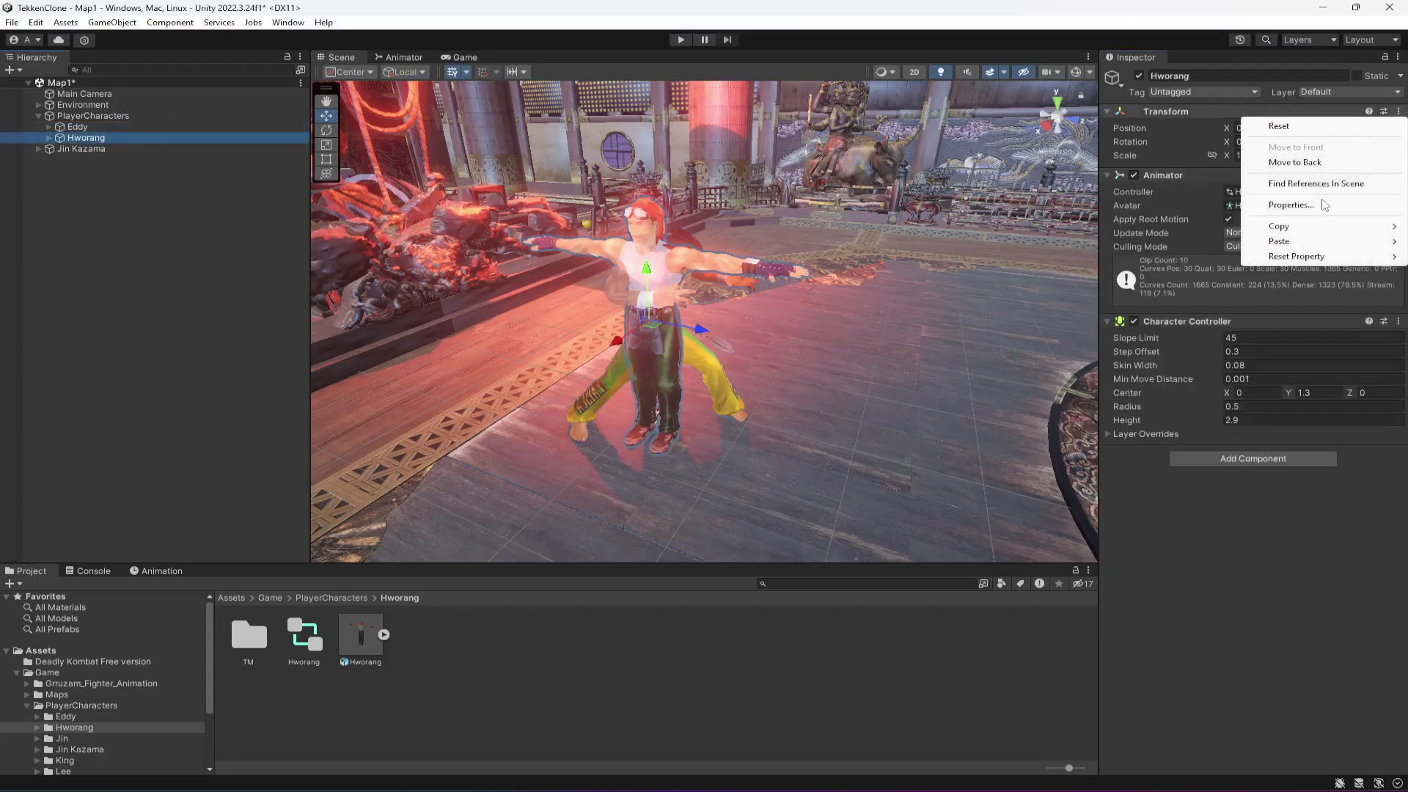
{"action": "mouse_move", "coordinate": [1290, 241]}
{"action": "left_click", "coordinate": [1210, 310]}
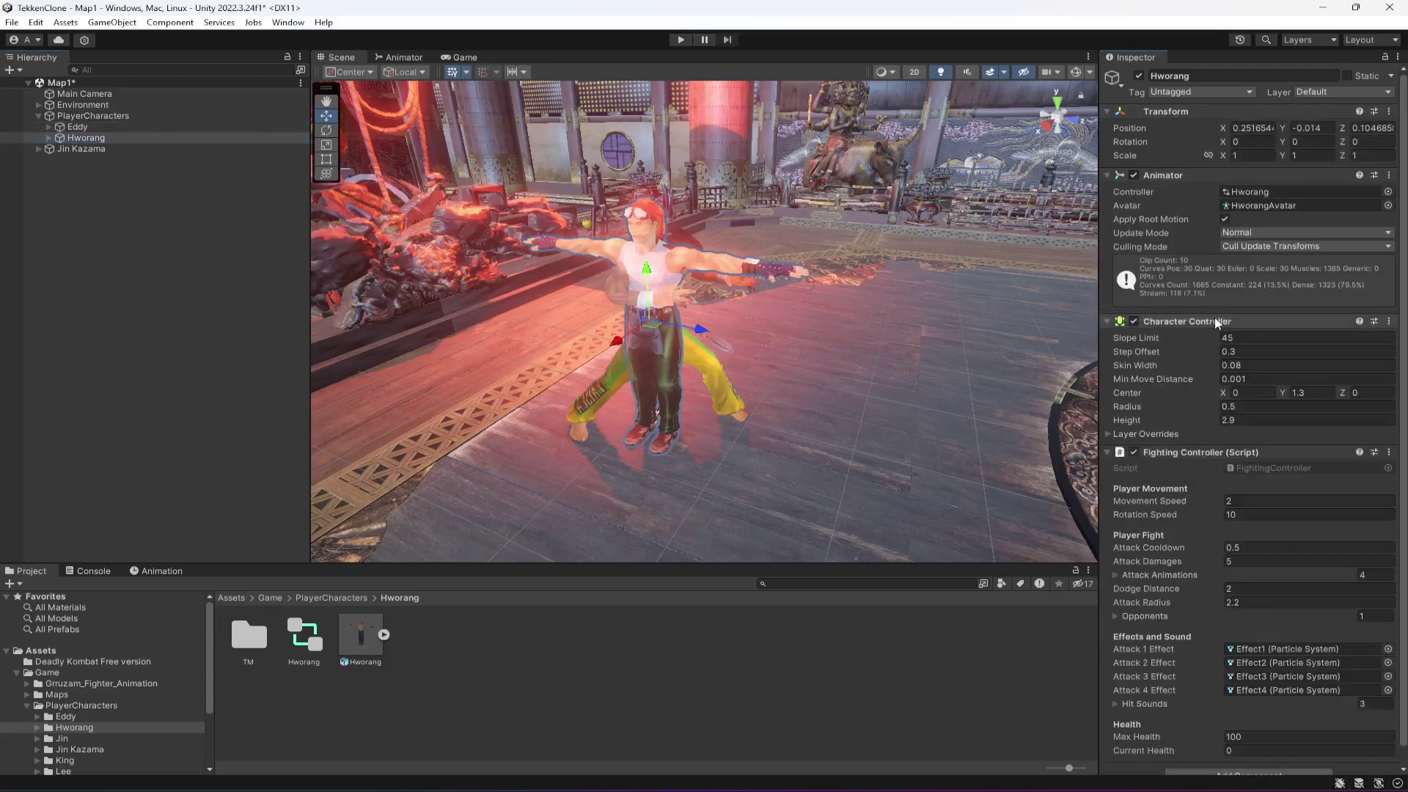
{"action": "left_click_drag", "start_coordinate": [1212, 453], "coordinate": [1193, 170]}
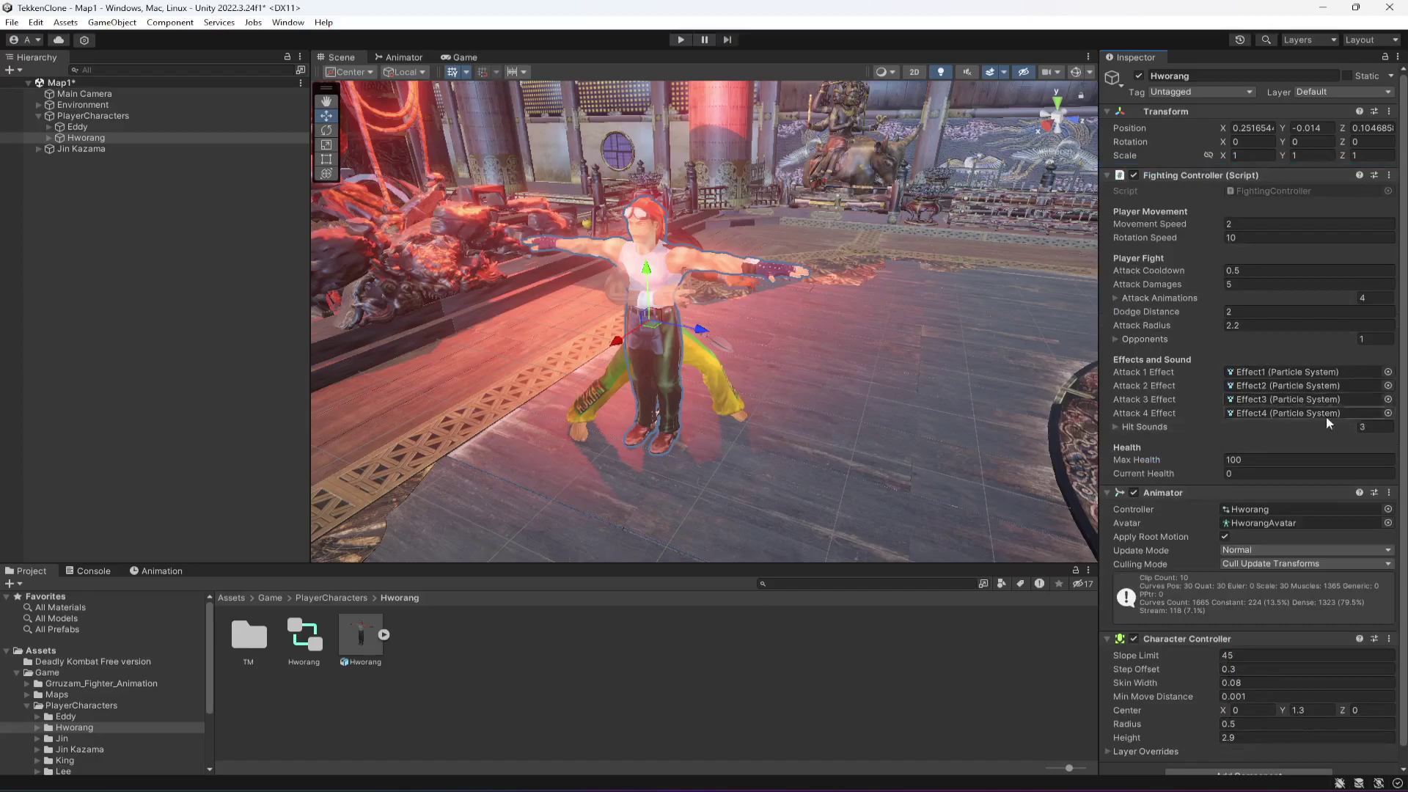
Check Hworang's hit sounds, opponents and attack animations lists, collapsing each again.
{"action": "left_click", "coordinate": [1118, 426]}
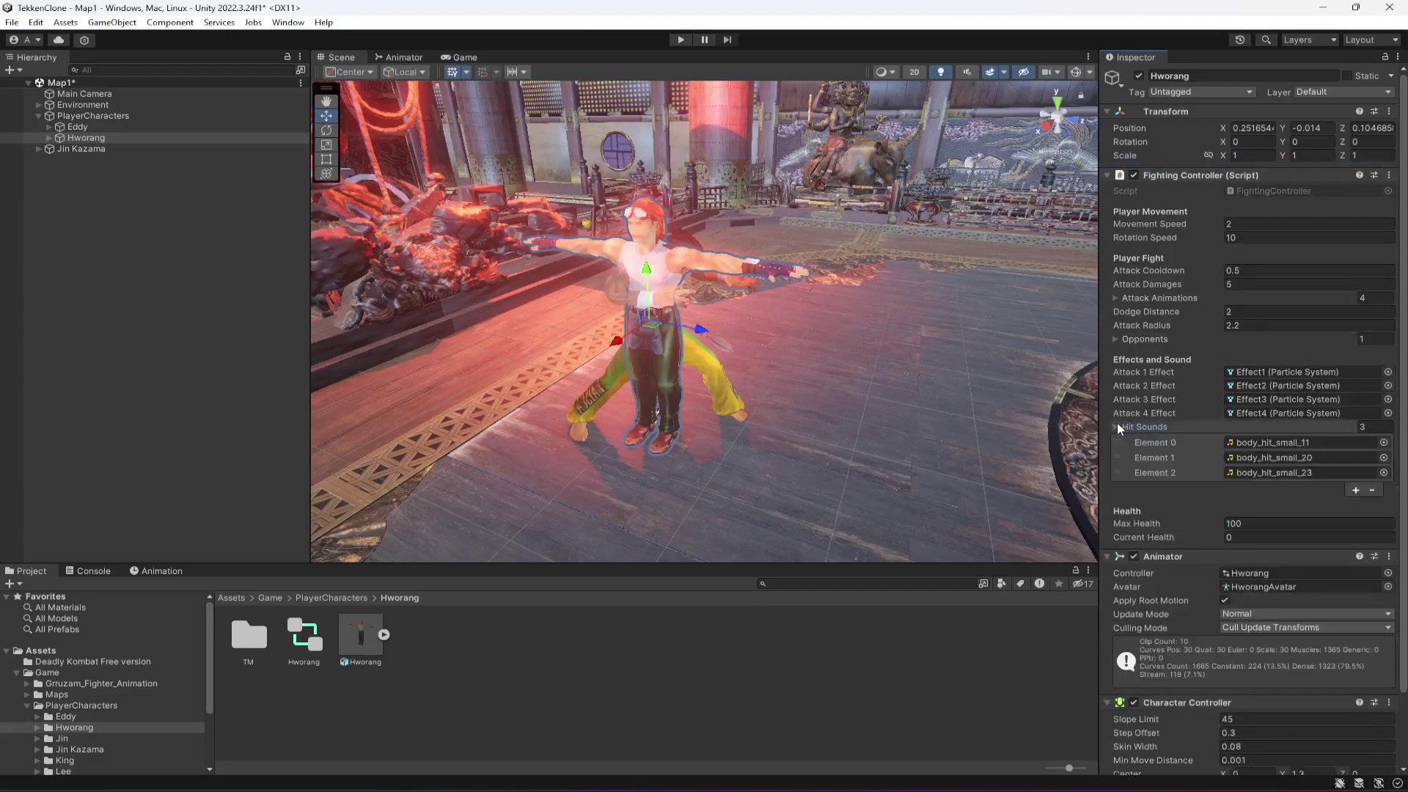
{"action": "left_click", "coordinate": [1199, 426]}
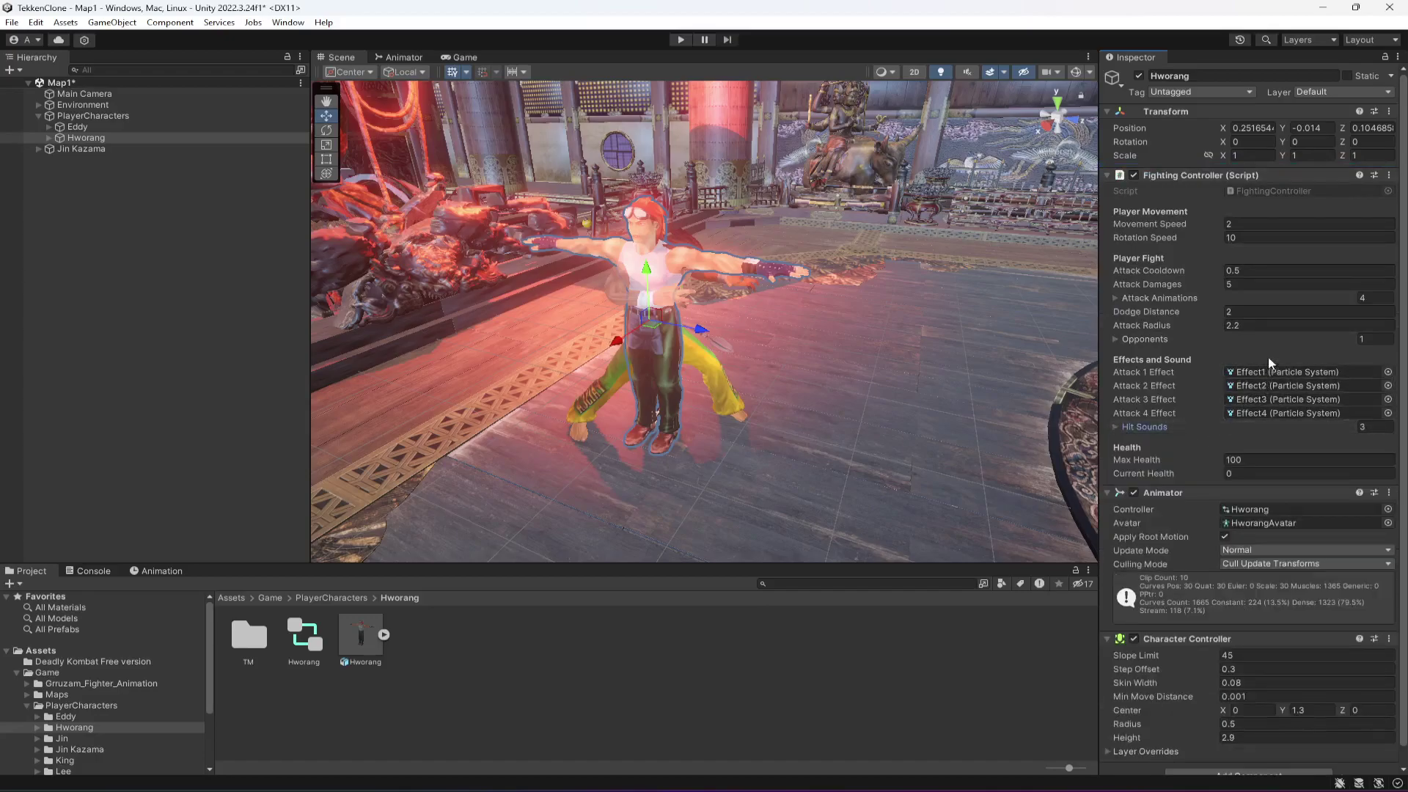
{"action": "left_click", "coordinate": [1138, 340]}
{"action": "left_click", "coordinate": [1138, 340]}
{"action": "left_click", "coordinate": [1136, 297]}
{"action": "left_click", "coordinate": [1136, 296]}
Locate Effect2 and Effect4 on Eddy's bones and expand Hworang down to its Hips.
{"action": "left_click", "coordinate": [1254, 385]}
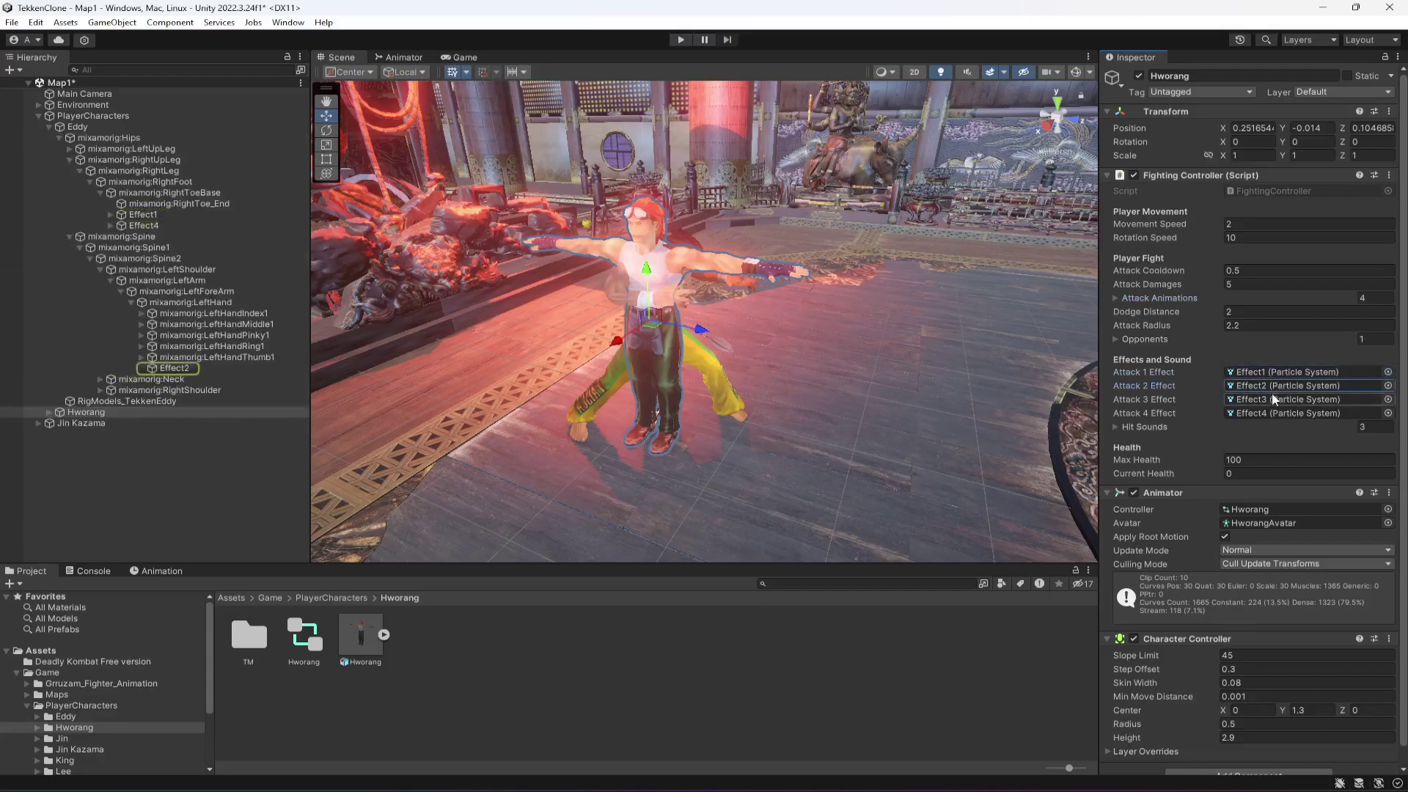
{"action": "left_click", "coordinate": [1271, 399]}
{"action": "left_click", "coordinate": [1273, 410]}
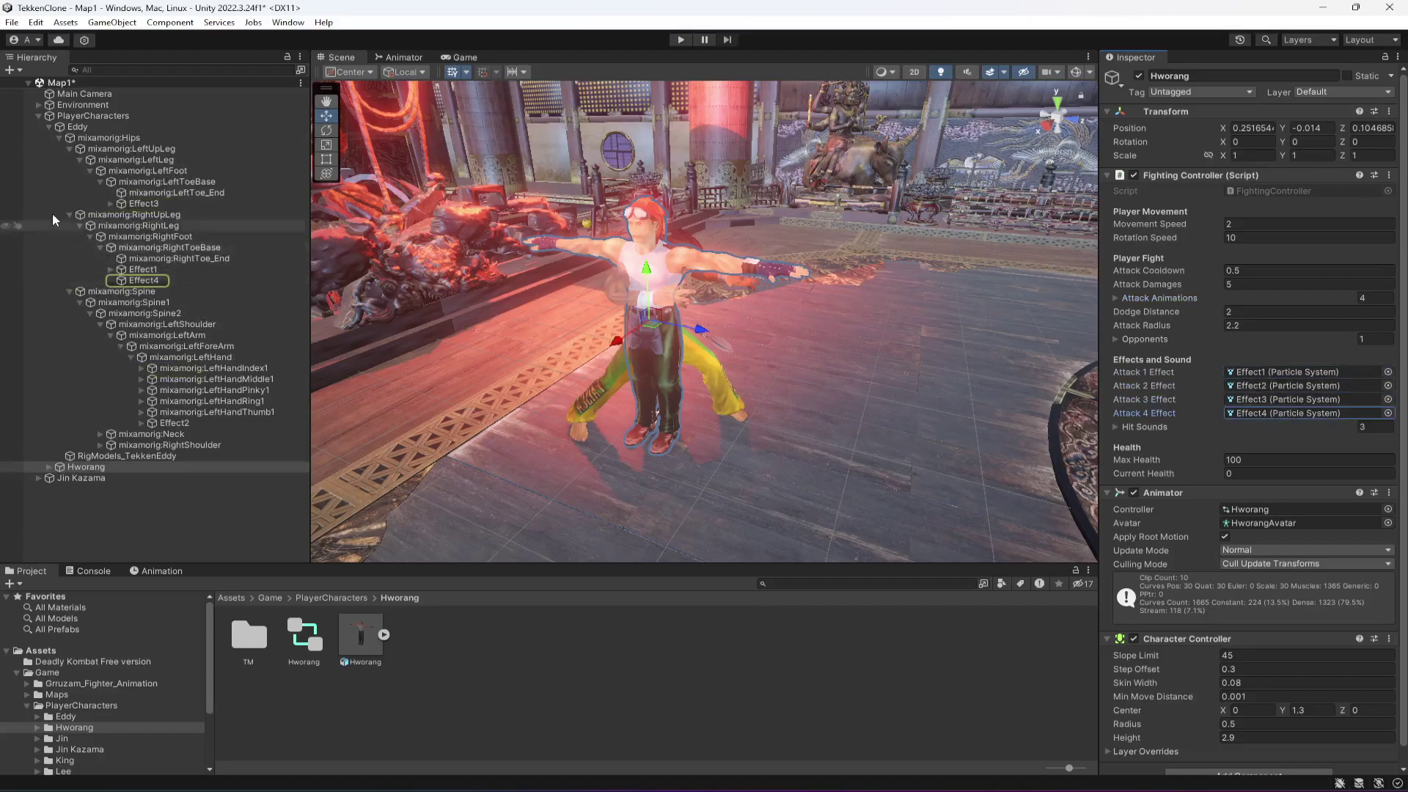
{"action": "left_click", "coordinate": [47, 465]}
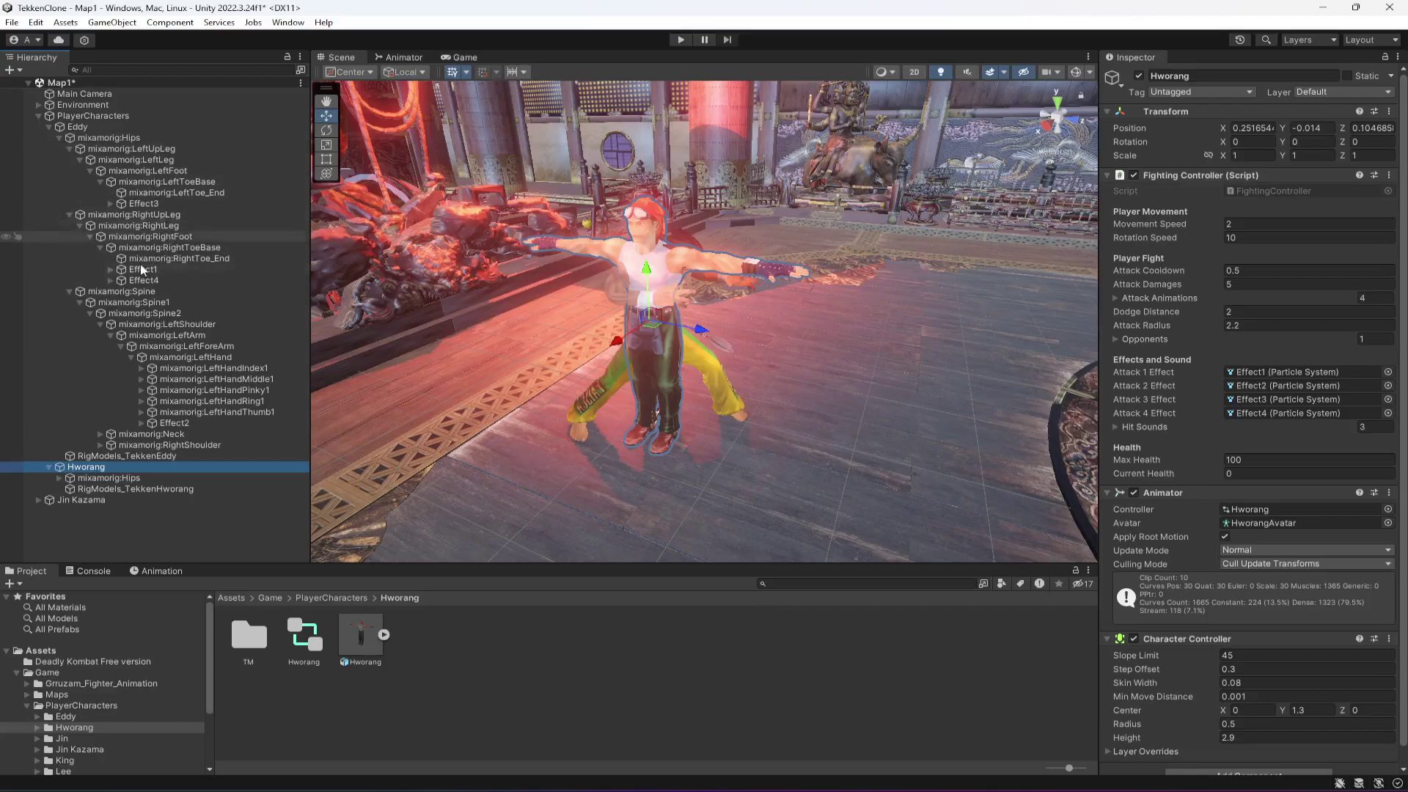
{"action": "left_click", "coordinate": [60, 478]}
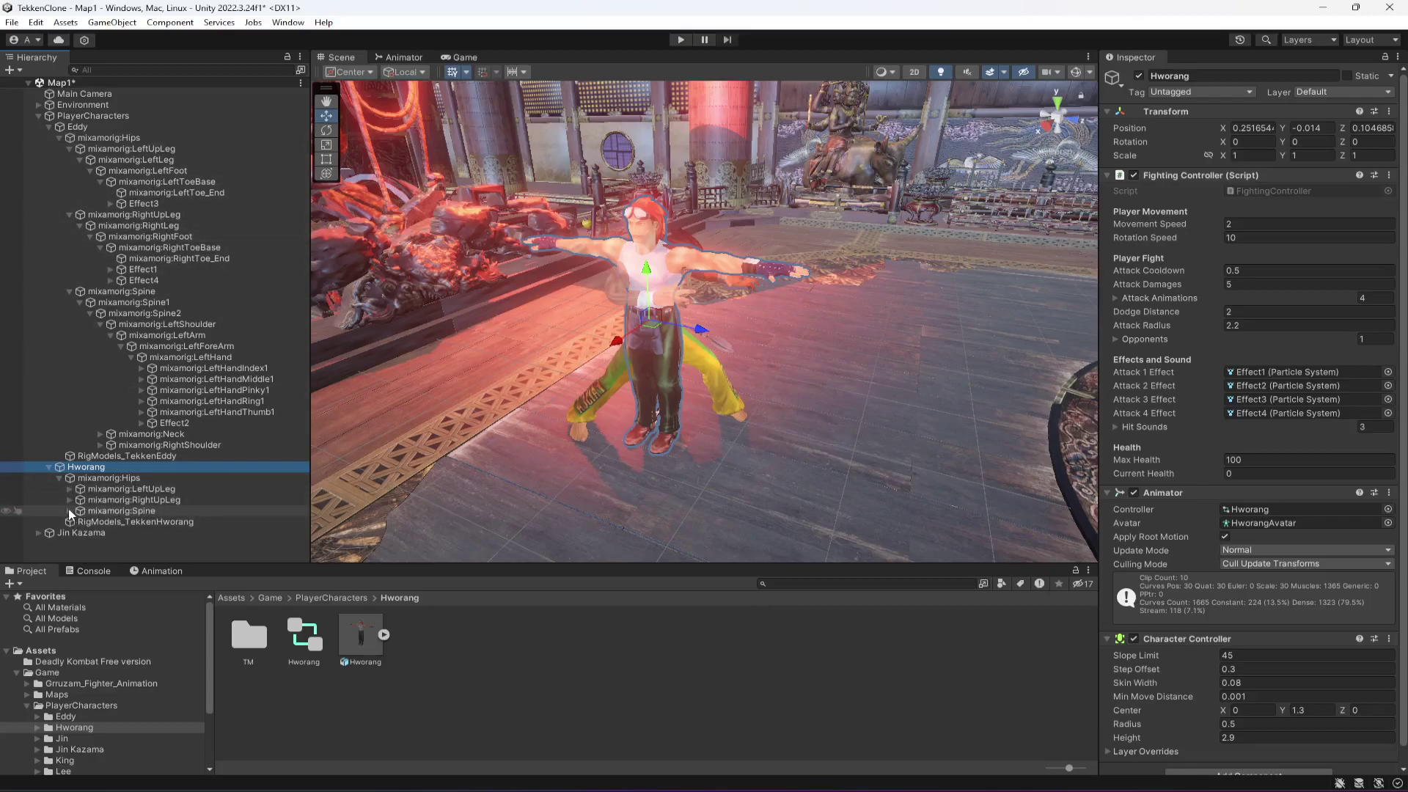
Duplicate Eddy's Effect1 and Effect4 and place the copies under Hworang's RightToe_End bone.
{"action": "left_click", "coordinate": [69, 499]}
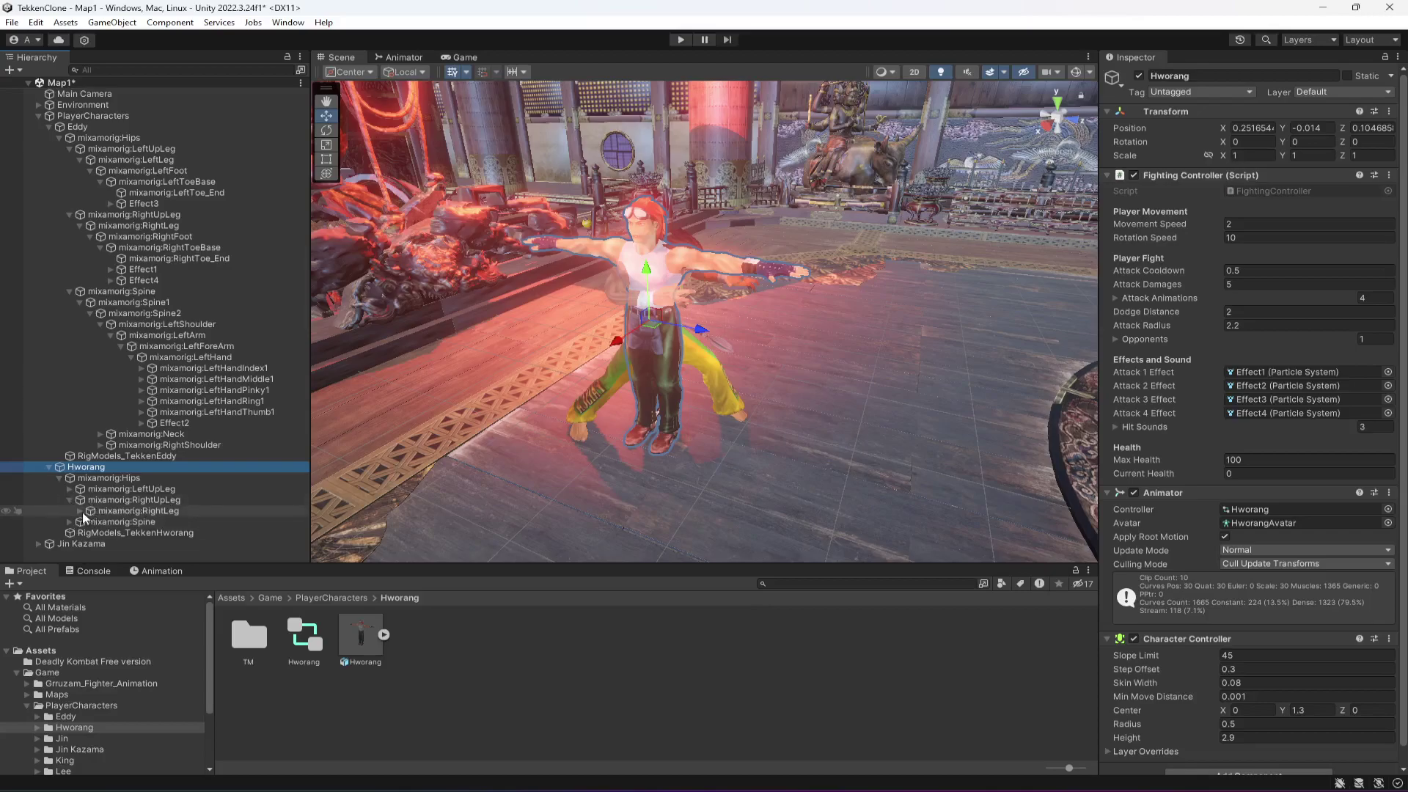
{"action": "left_click", "coordinate": [80, 512]}
{"action": "left_click", "coordinate": [90, 521]}
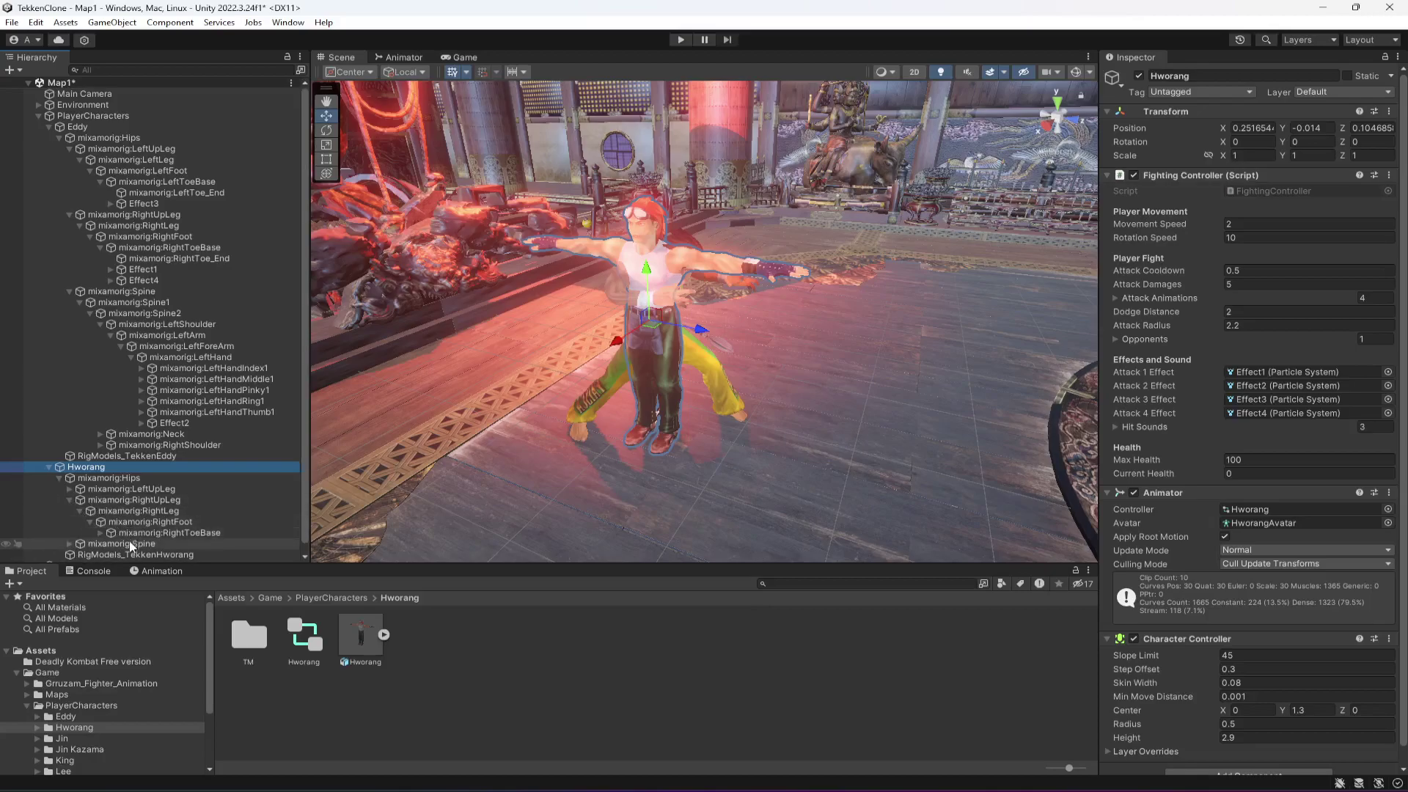
{"action": "left_click", "coordinate": [102, 532]}
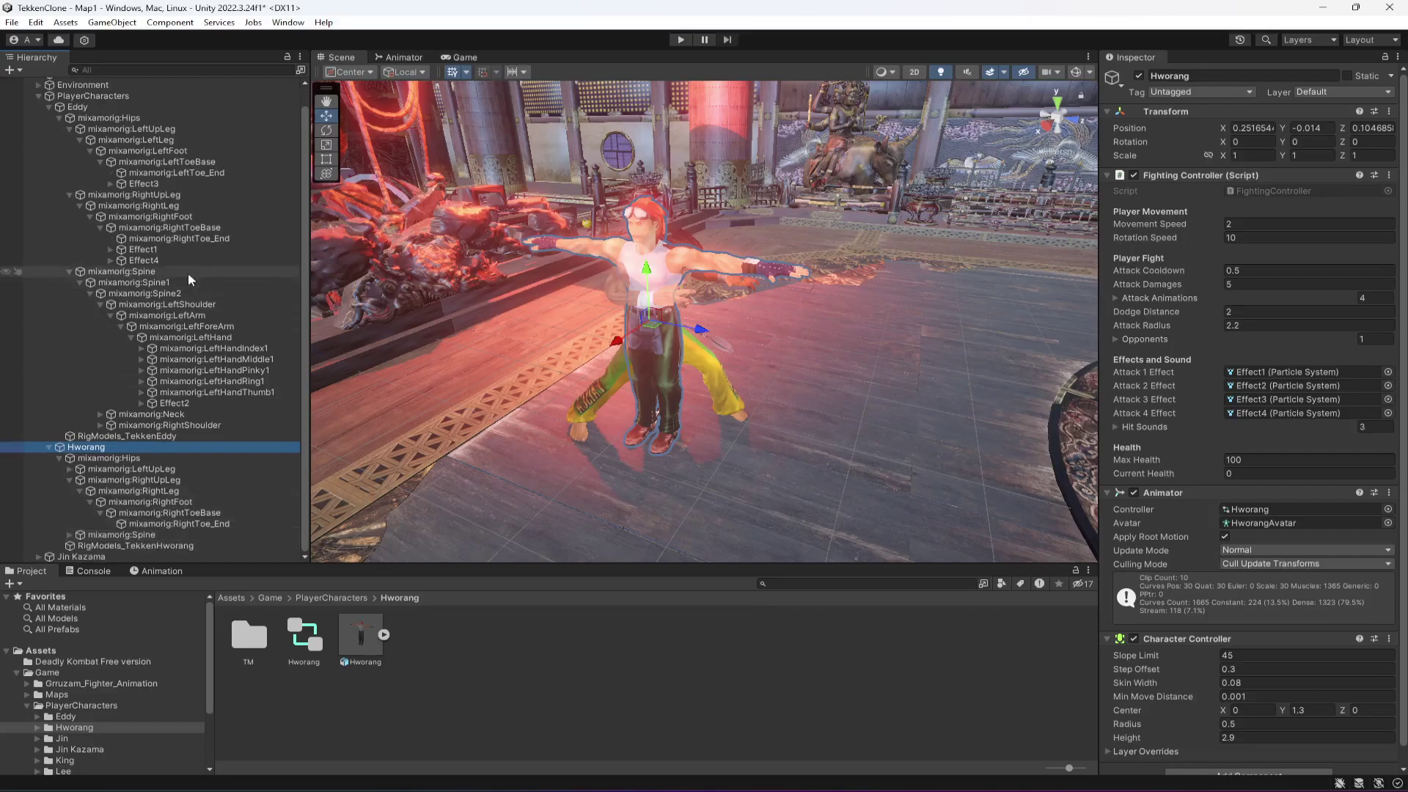
{"action": "left_click", "coordinate": [157, 250]}
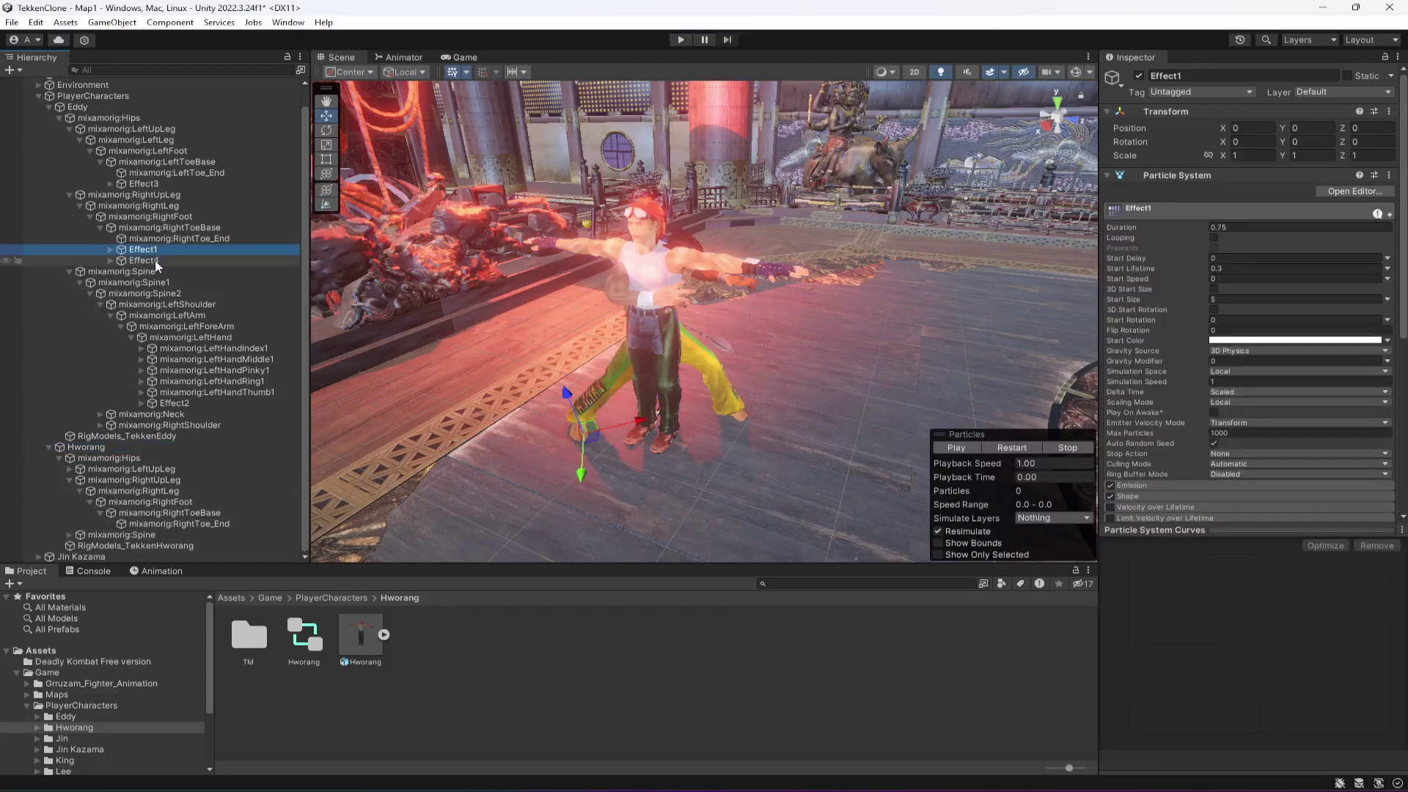
{"action": "left_click", "coordinate": [156, 261], "text": "ctrl"}
{"action": "key", "text": "ctrl+d"}
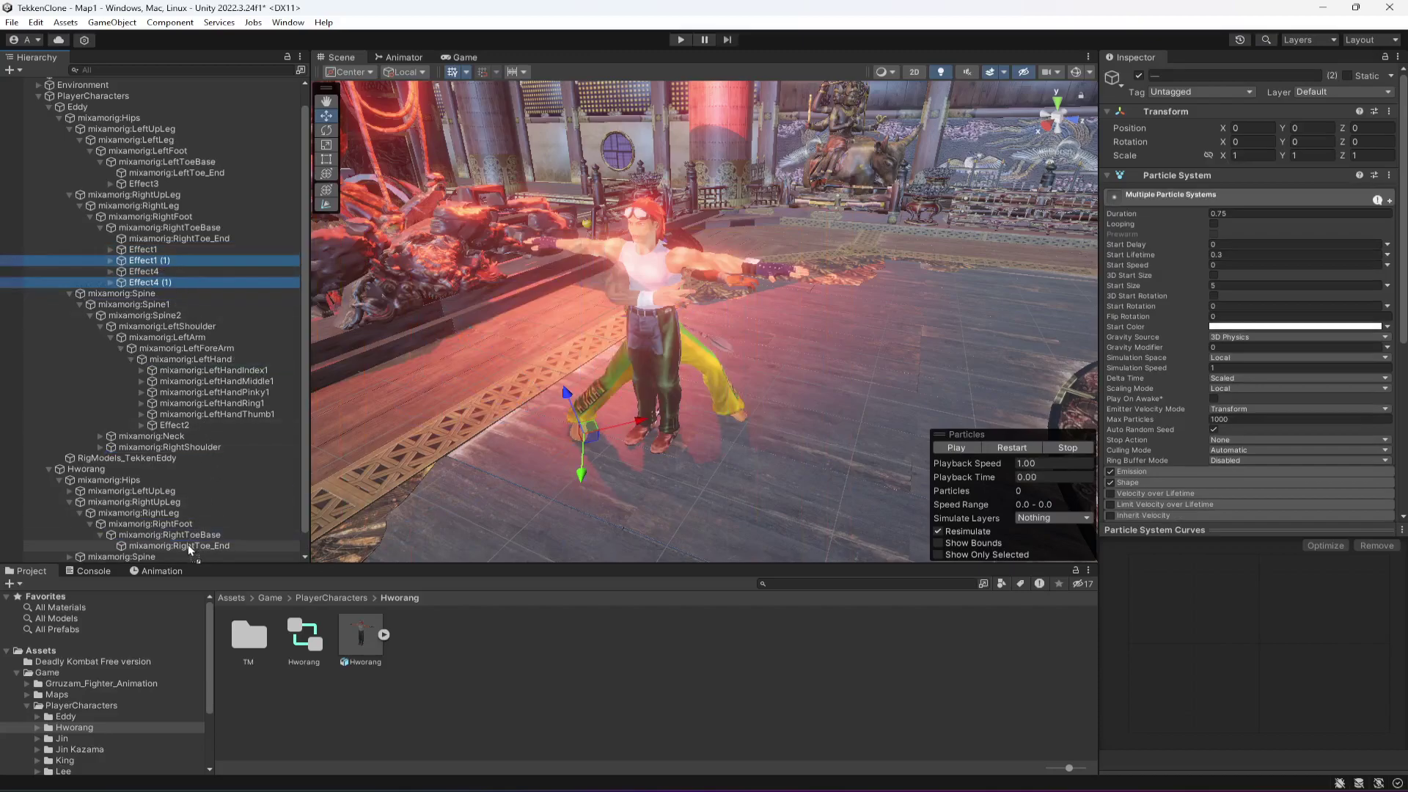
{"action": "left_click_drag", "start_coordinate": [191, 552], "coordinate": [191, 547]}
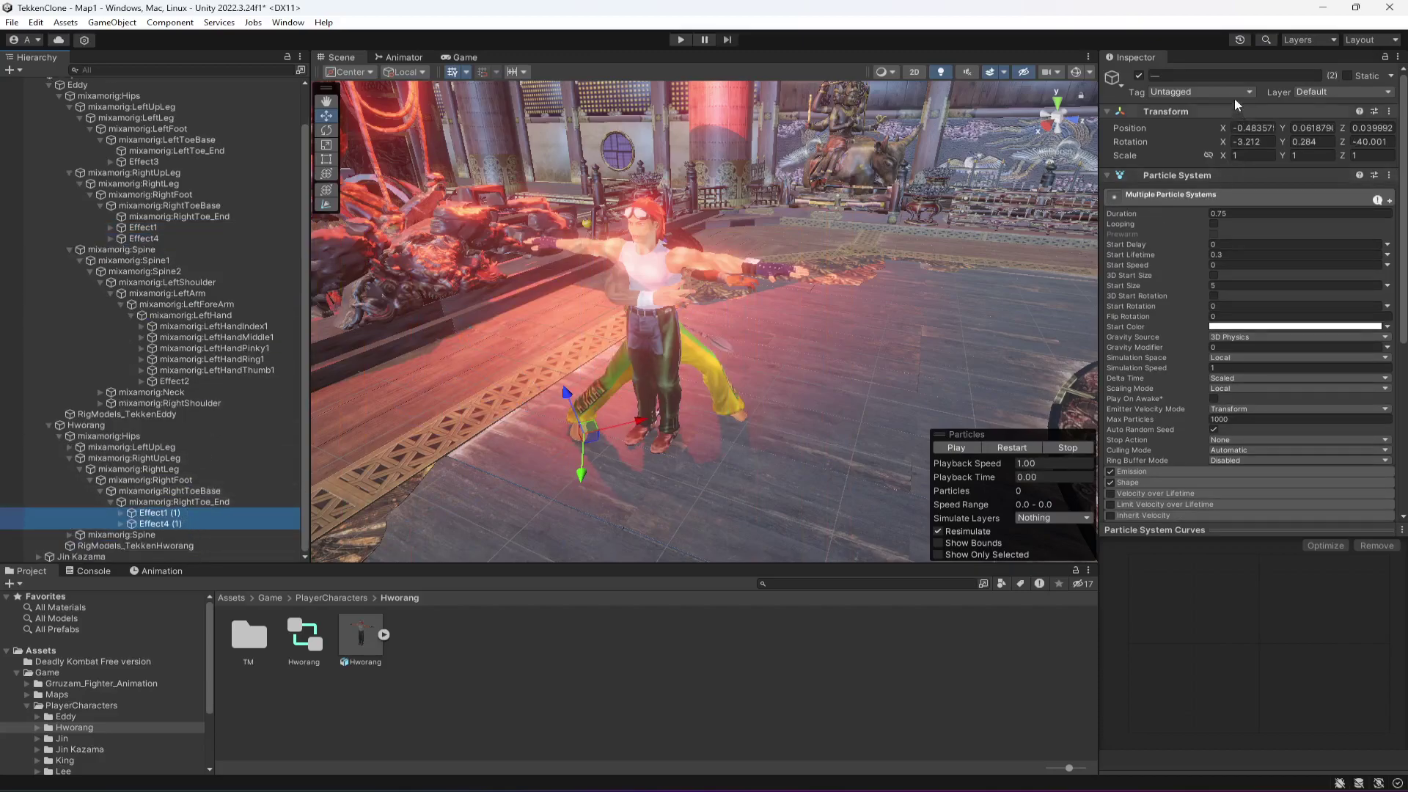
Rename the two copies Effect1 and Effect4.
{"action": "left_click", "coordinate": [214, 513]}
{"action": "left_click", "coordinate": [1222, 76]}
{"action": "left_click", "coordinate": [1222, 77]}
{"action": "key", "text": "BackSpace"}
{"action": "left_click", "coordinate": [154, 524]}
{"action": "left_click", "coordinate": [1224, 76]}
{"action": "left_click", "coordinate": [1225, 75]}
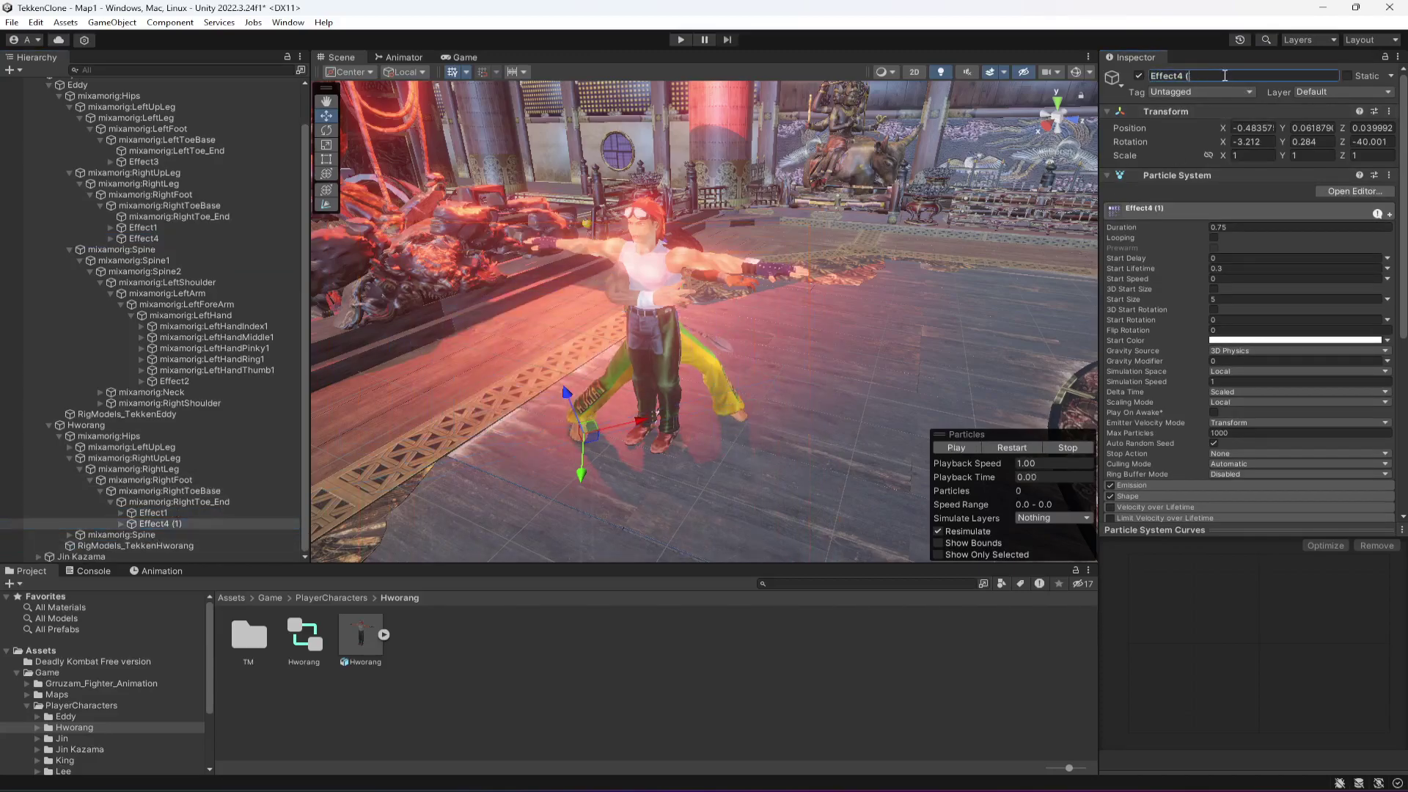
{"action": "key", "text": "Return"}
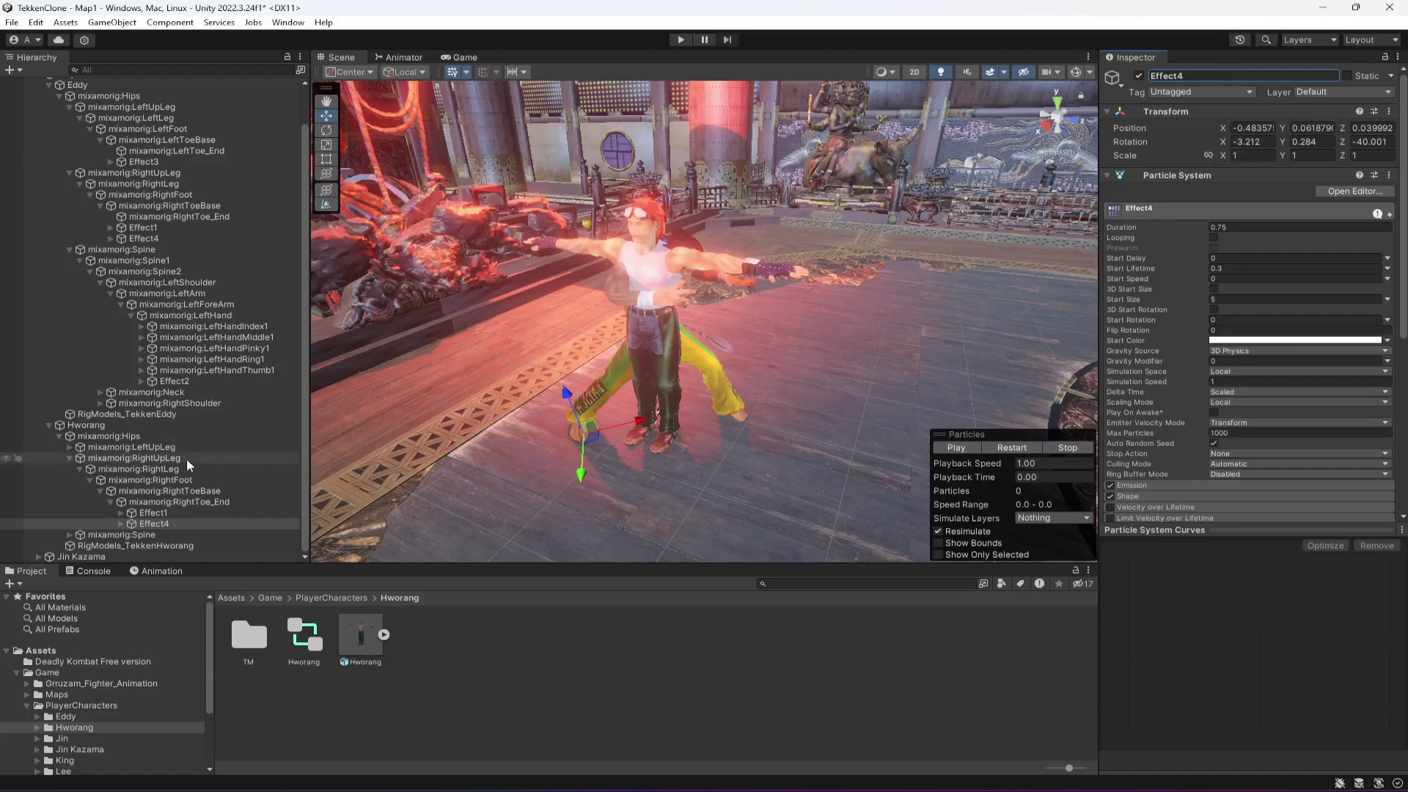
Reset both effects' transforms to zero and preview each particle burst.
{"action": "left_click", "coordinate": [153, 513], "text": "ctrl"}
{"action": "left_click", "coordinate": [1389, 111]}
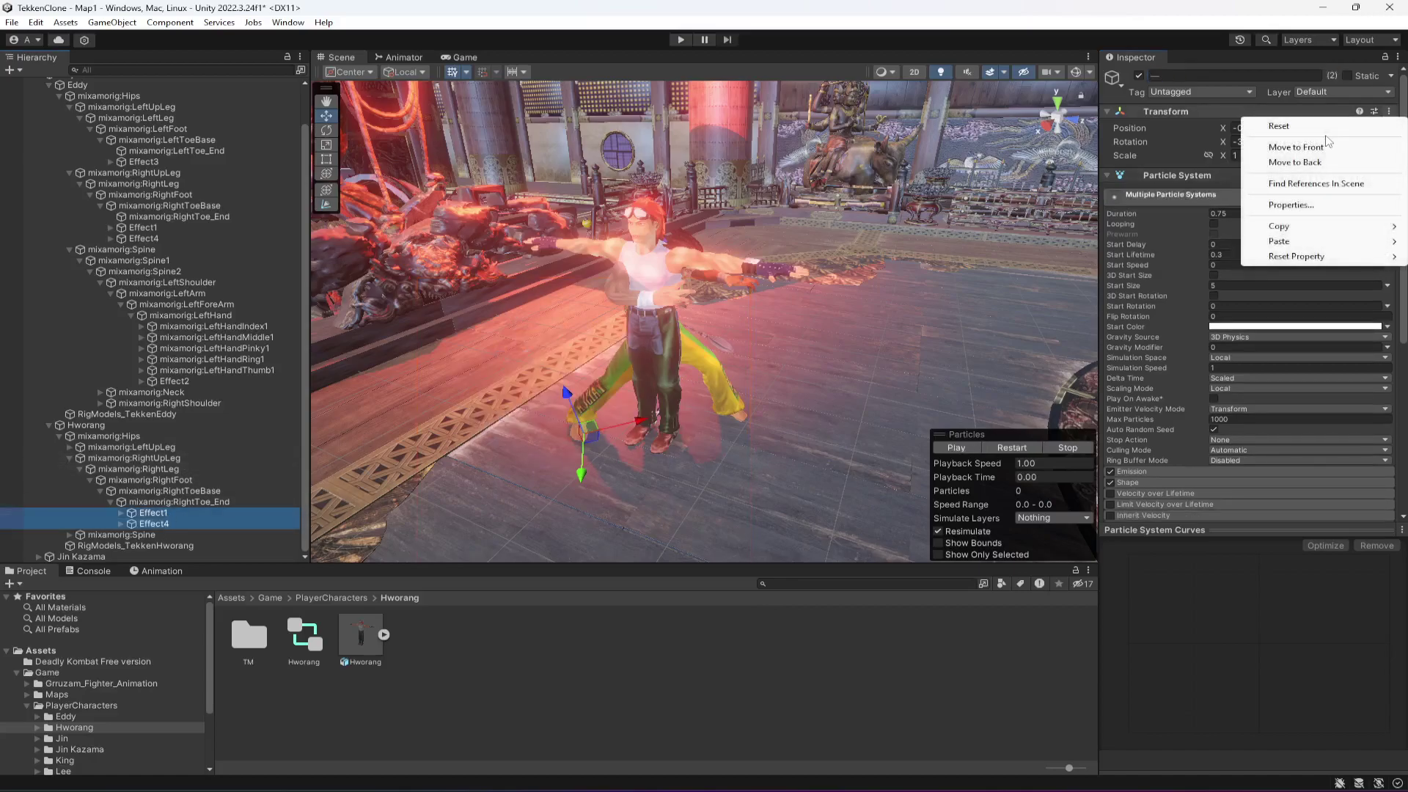
{"action": "left_click", "coordinate": [1278, 126]}
{"action": "left_click", "coordinate": [187, 514]}
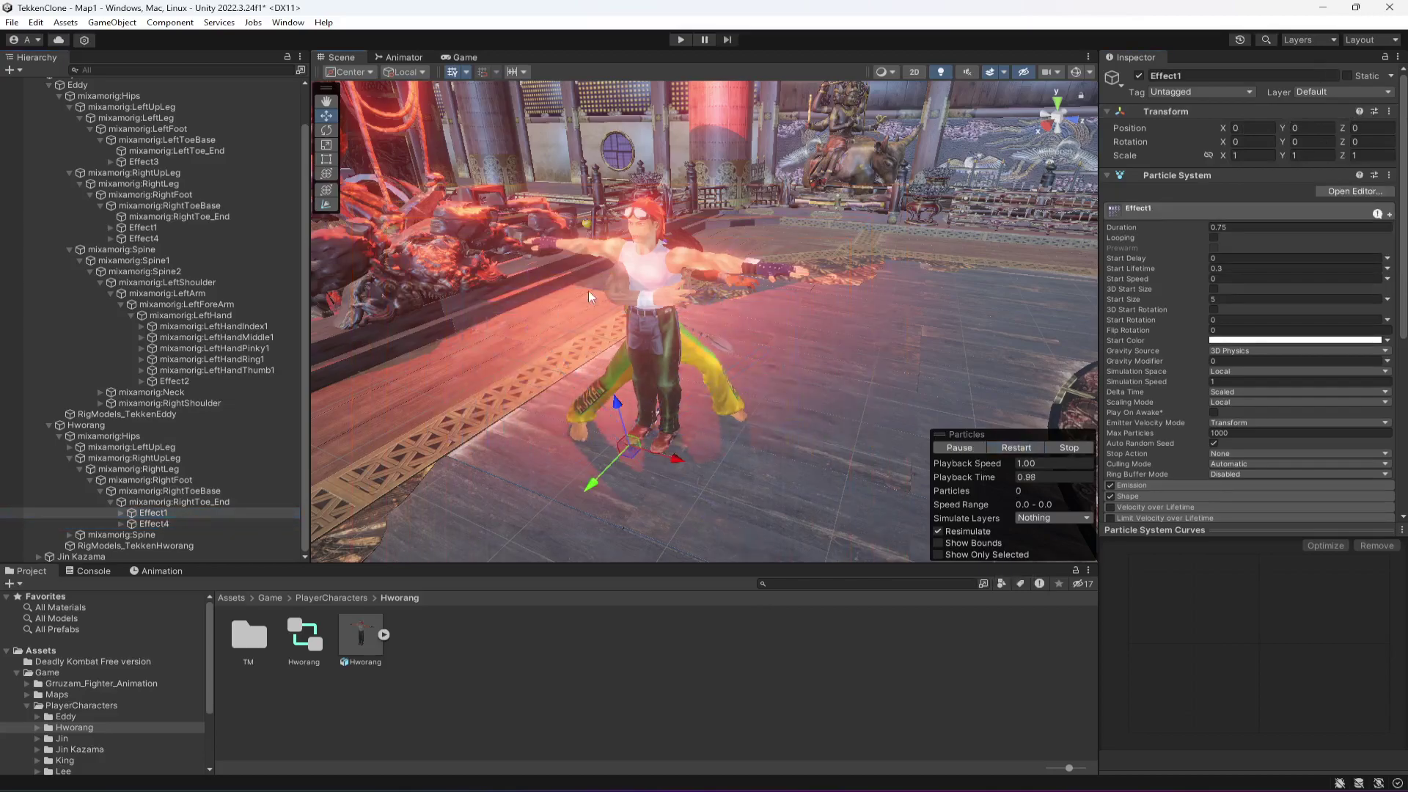
{"action": "left_click", "coordinate": [158, 524]}
{"action": "left_click", "coordinate": [945, 448]}
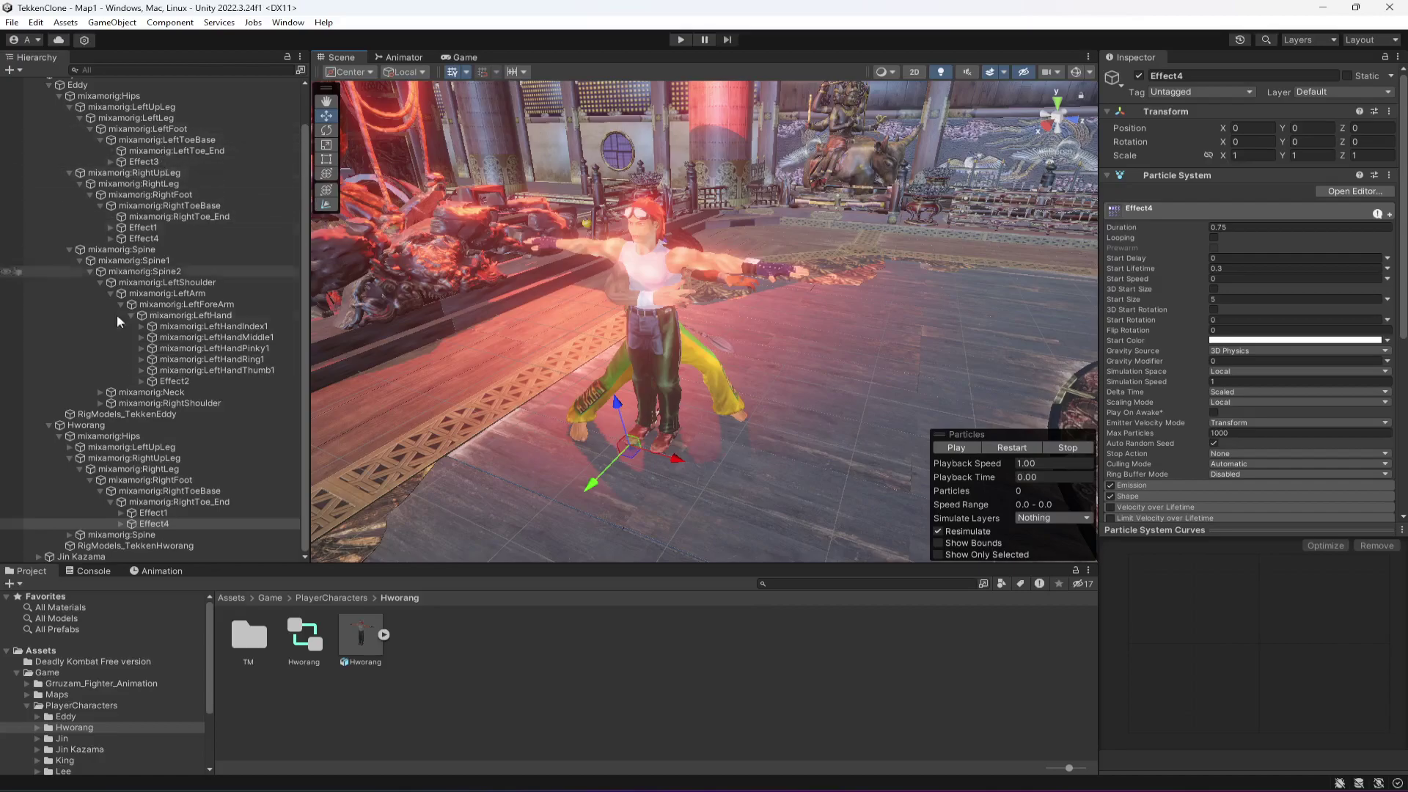
Duplicate Eddy's Effect3 and place the copy under Hworang's LeftToeBase bone.
{"action": "left_click", "coordinate": [68, 459]}
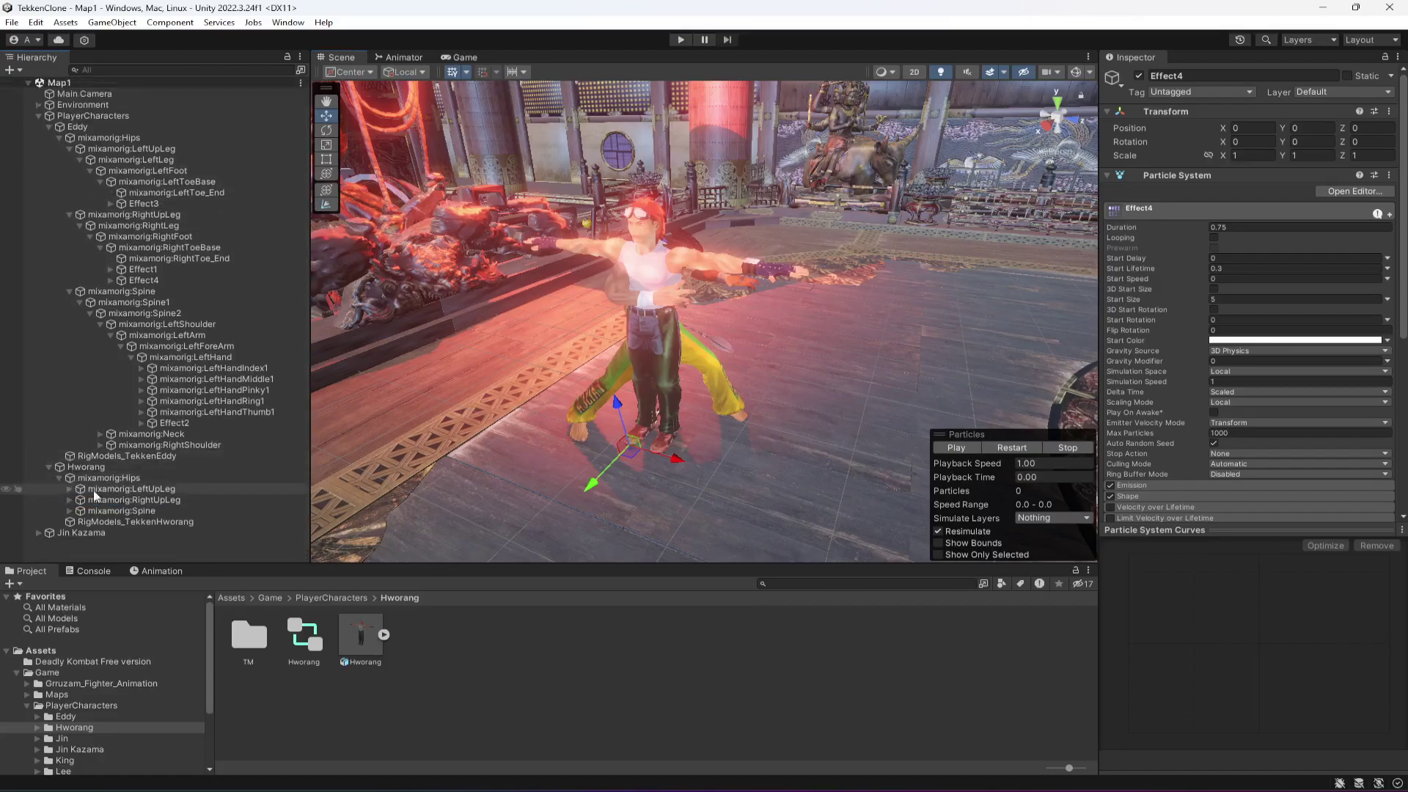
{"action": "left_click", "coordinate": [70, 488]}
{"action": "left_click", "coordinate": [80, 499]}
{"action": "left_click", "coordinate": [90, 510]}
{"action": "left_click", "coordinate": [100, 521]}
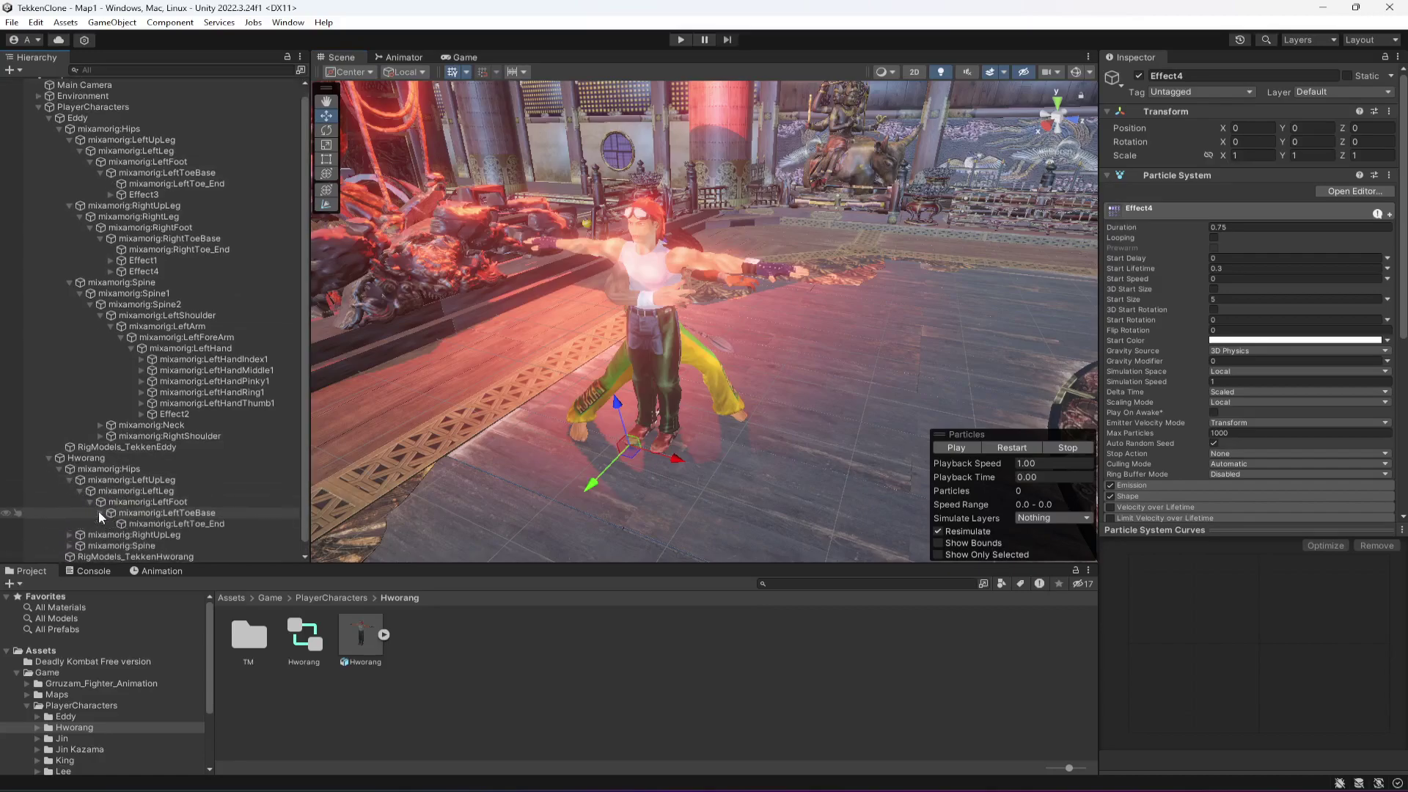
{"action": "left_click", "coordinate": [151, 194]}
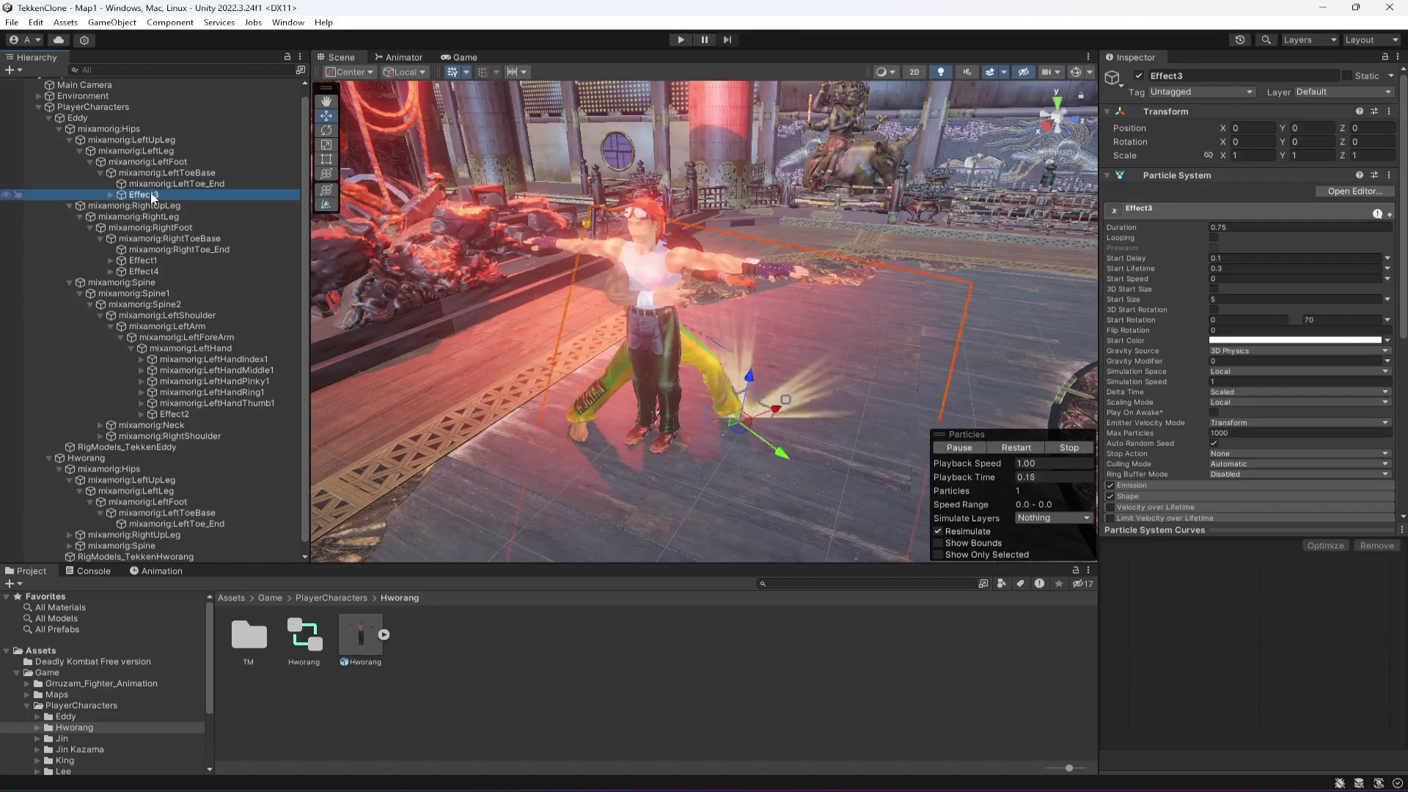
{"action": "key", "text": "ctrl+d"}
{"action": "left_click_drag", "start_coordinate": [163, 205], "coordinate": [173, 524]}
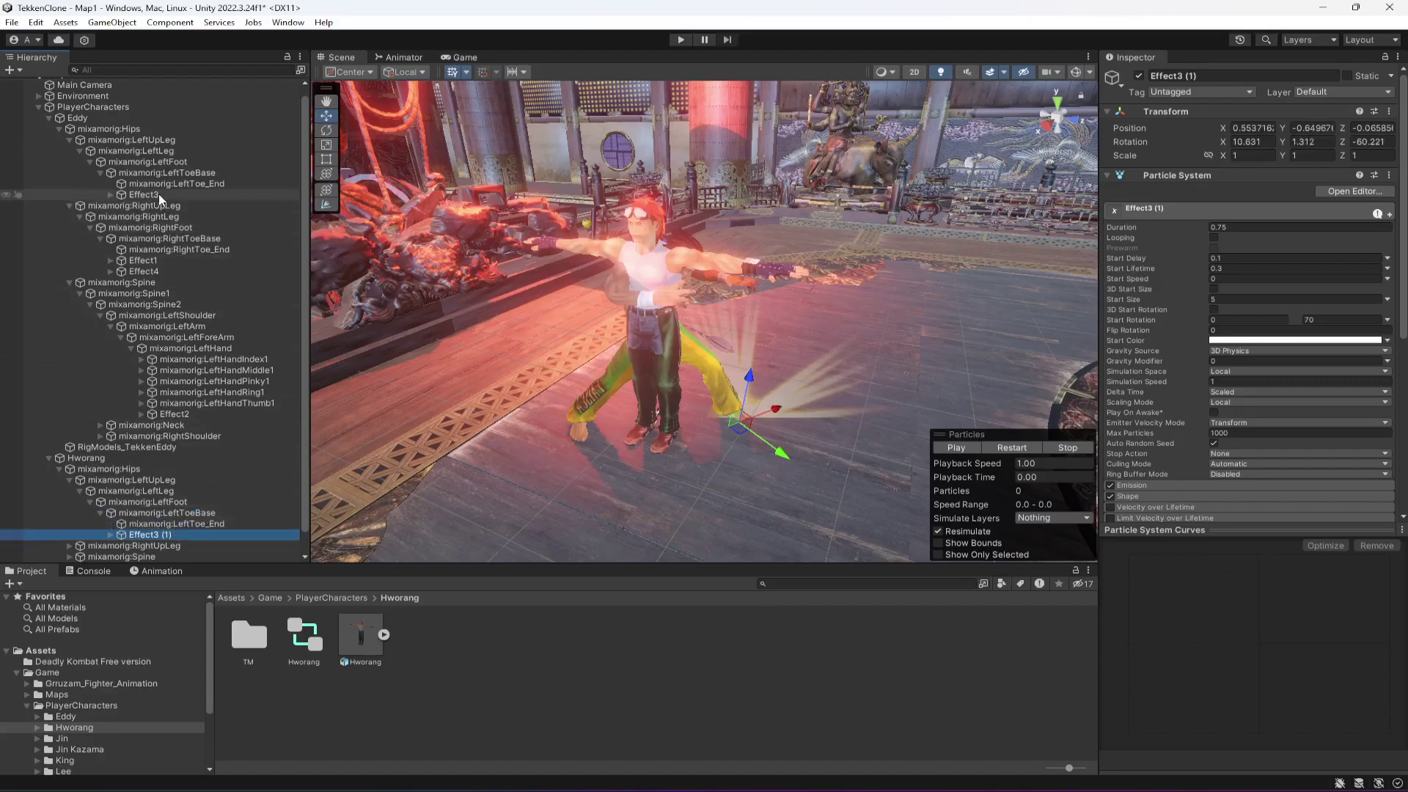
Name the copy Effect3, reset its transform to zero, and preview its burst.
{"action": "left_click", "coordinate": [1254, 75]}
{"action": "left_click", "coordinate": [1254, 76]}
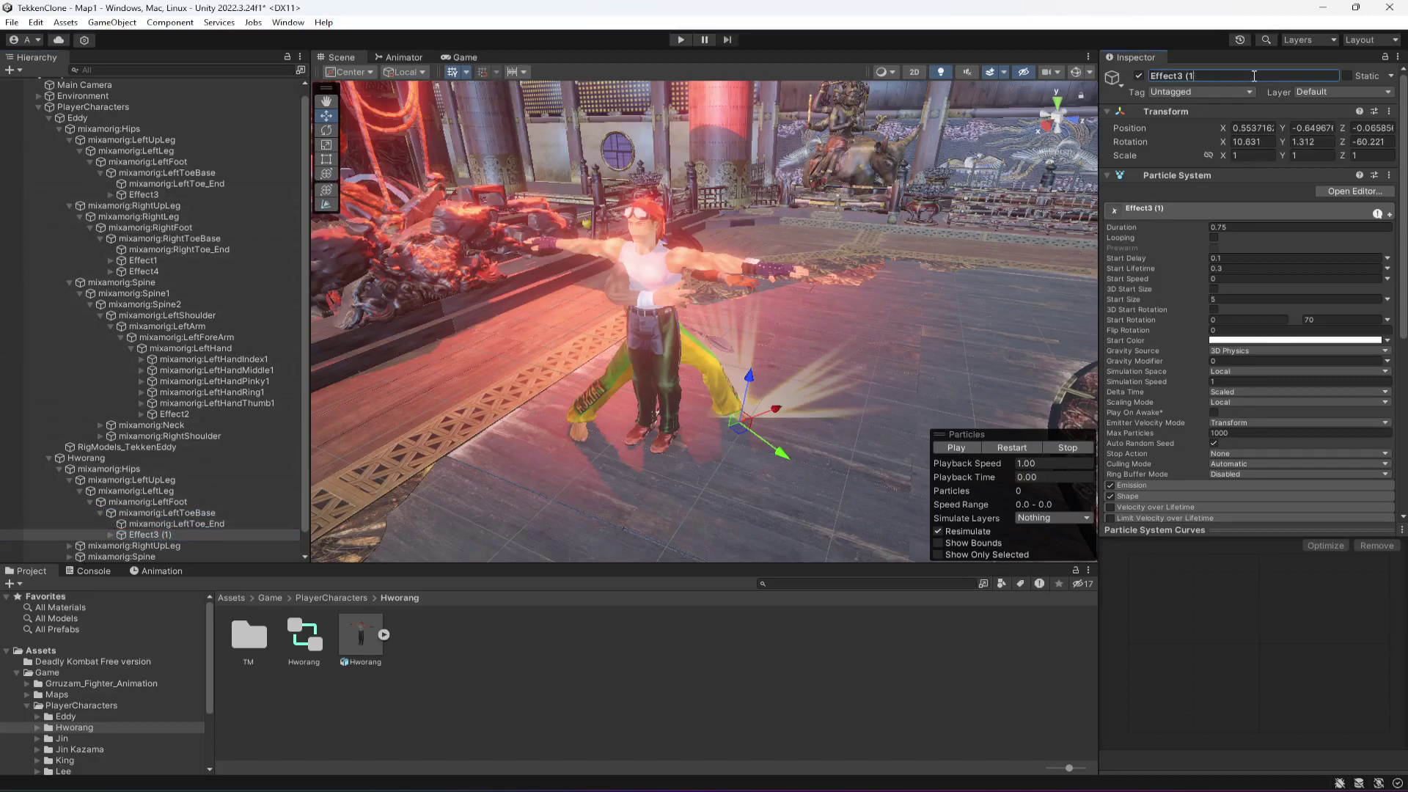
{"action": "left_click", "coordinate": [1389, 110]}
{"action": "left_click", "coordinate": [1320, 129]}
{"action": "left_click", "coordinate": [1027, 449]}
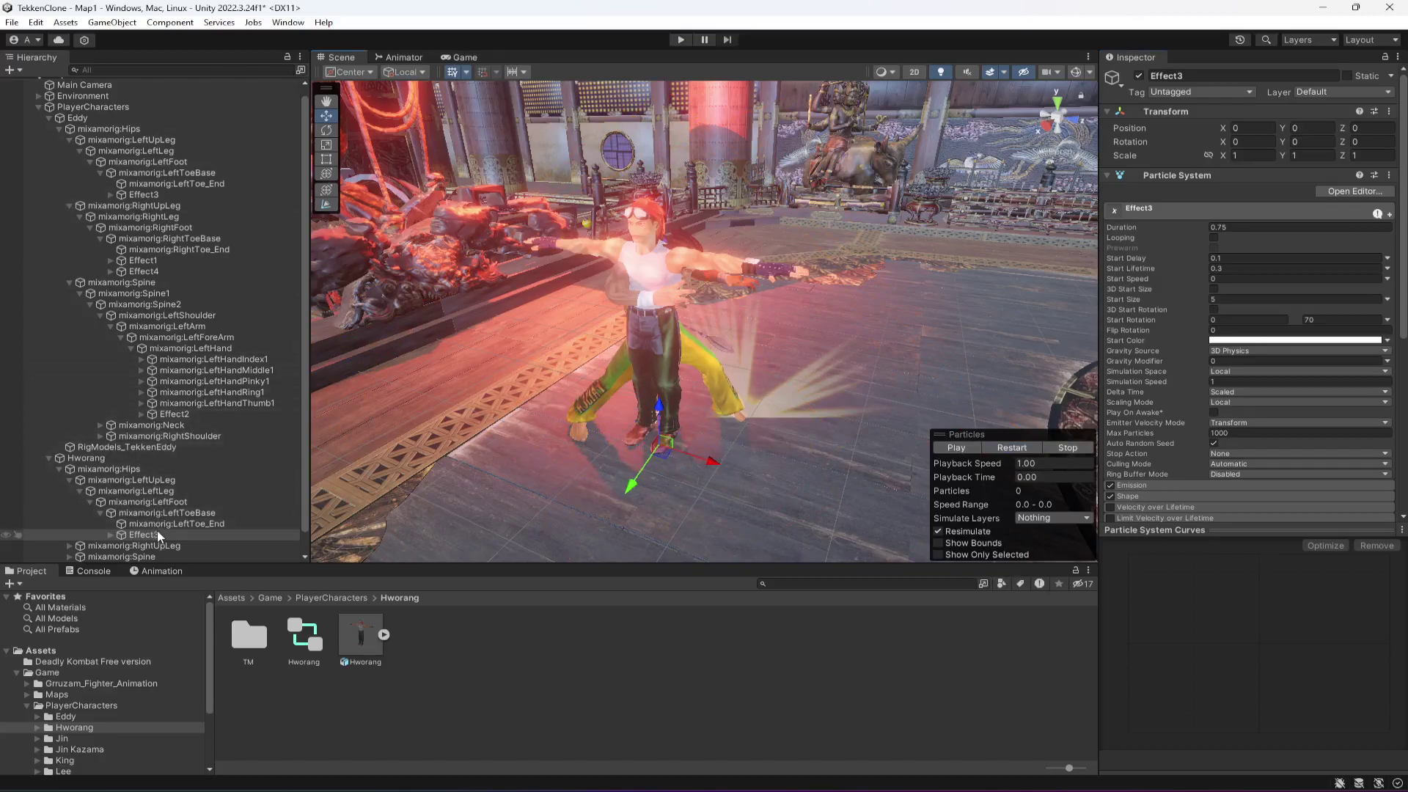
{"action": "scroll", "coordinate": [160, 543], "scroll_direction": "down", "scroll_amount": 1}
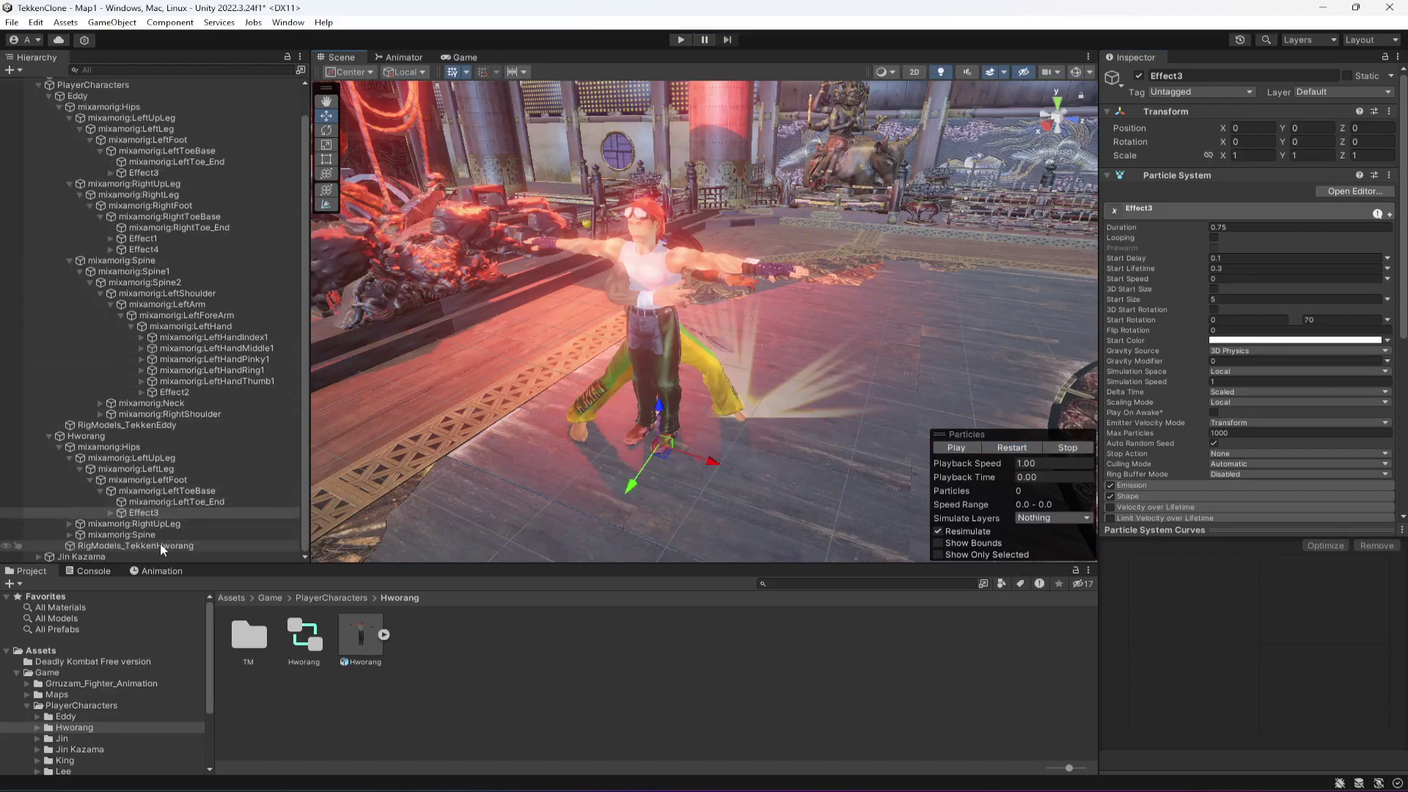
{"action": "left_click", "coordinate": [68, 524]}
{"action": "scroll", "coordinate": [199, 525], "scroll_direction": "down", "scroll_amount": 2}
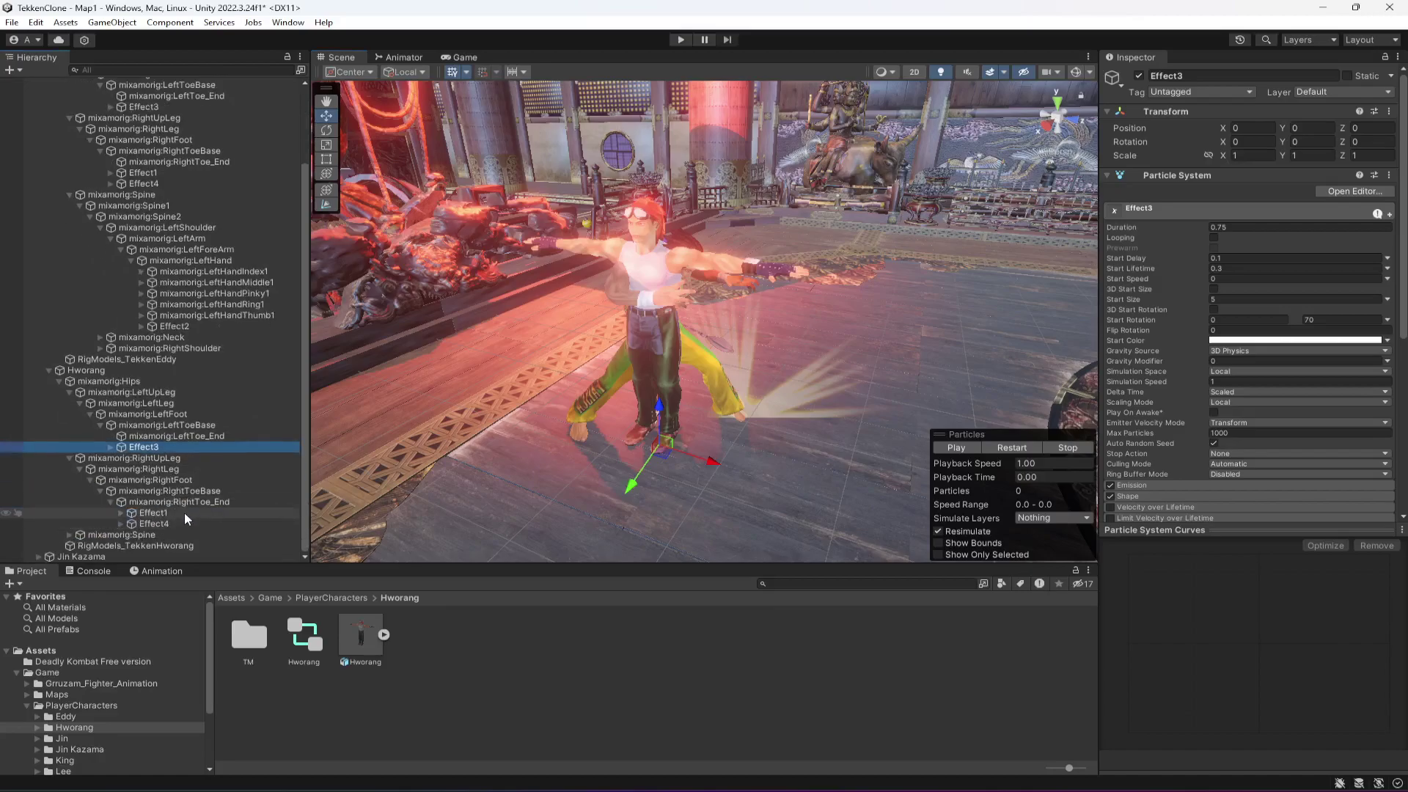
{"action": "left_click", "coordinate": [69, 391]}
Select Eddy's Effect2 and expand Hworang's spine and left arm down to its left hand.
{"action": "left_click", "coordinate": [69, 458]}
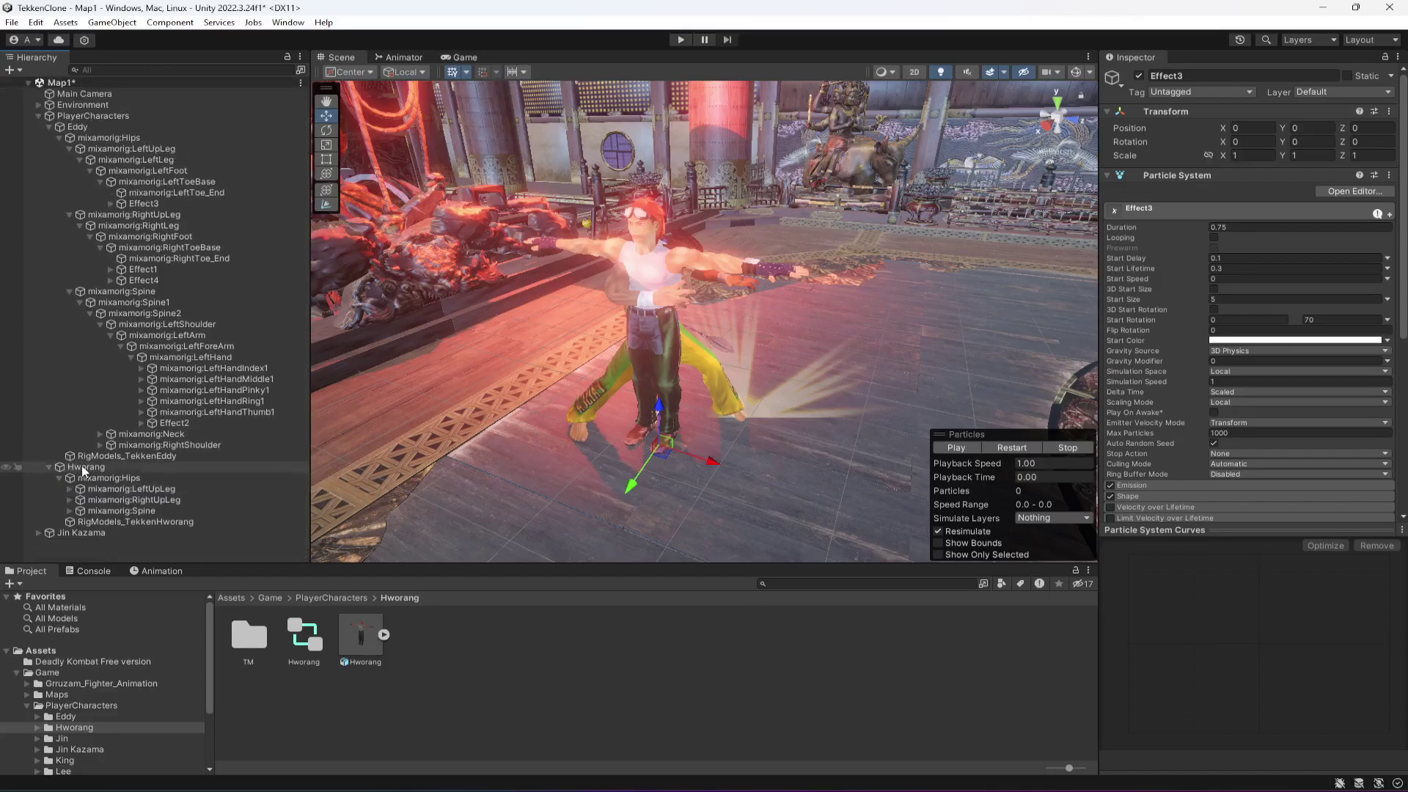
{"action": "left_click", "coordinate": [191, 423]}
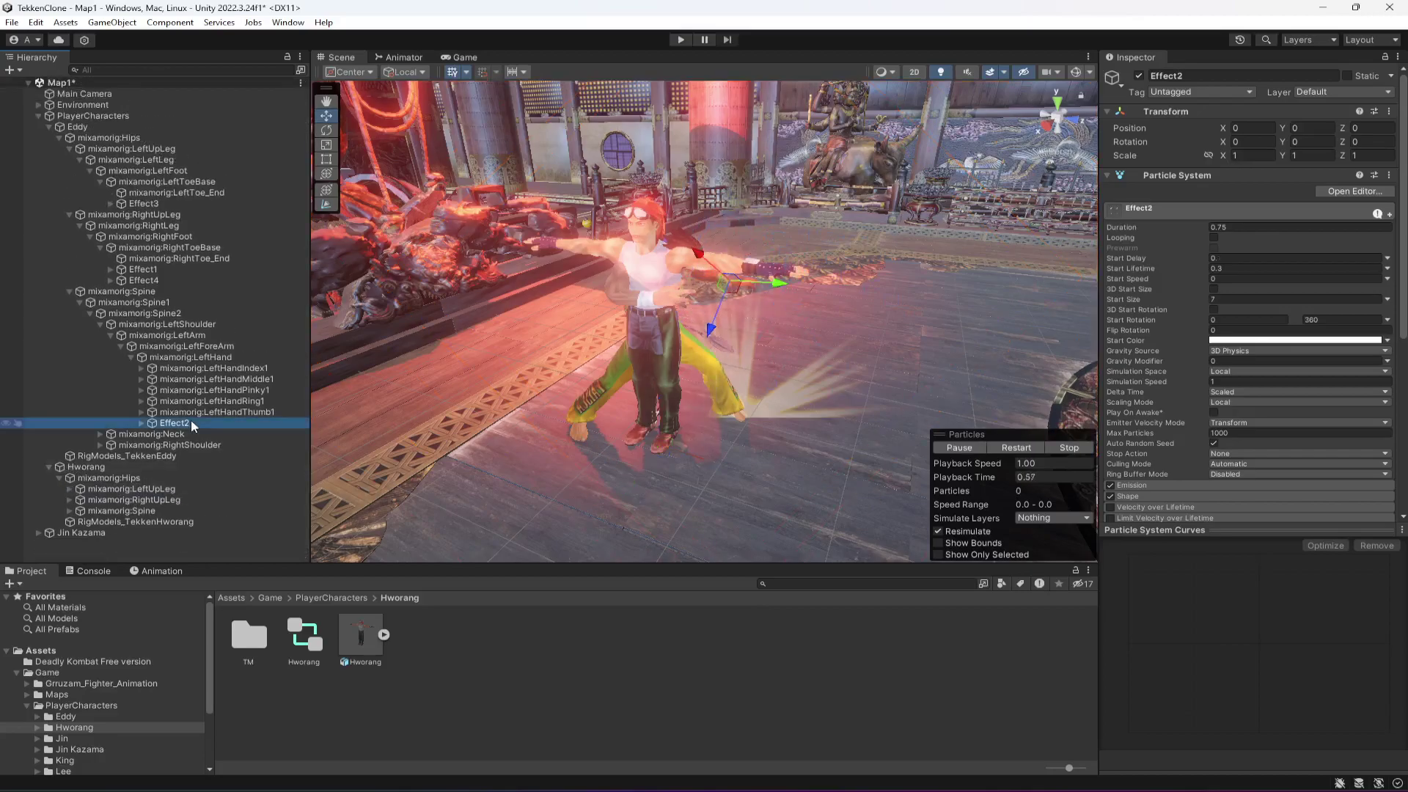
{"action": "left_click", "coordinate": [215, 412]}
{"action": "left_click", "coordinate": [208, 423]}
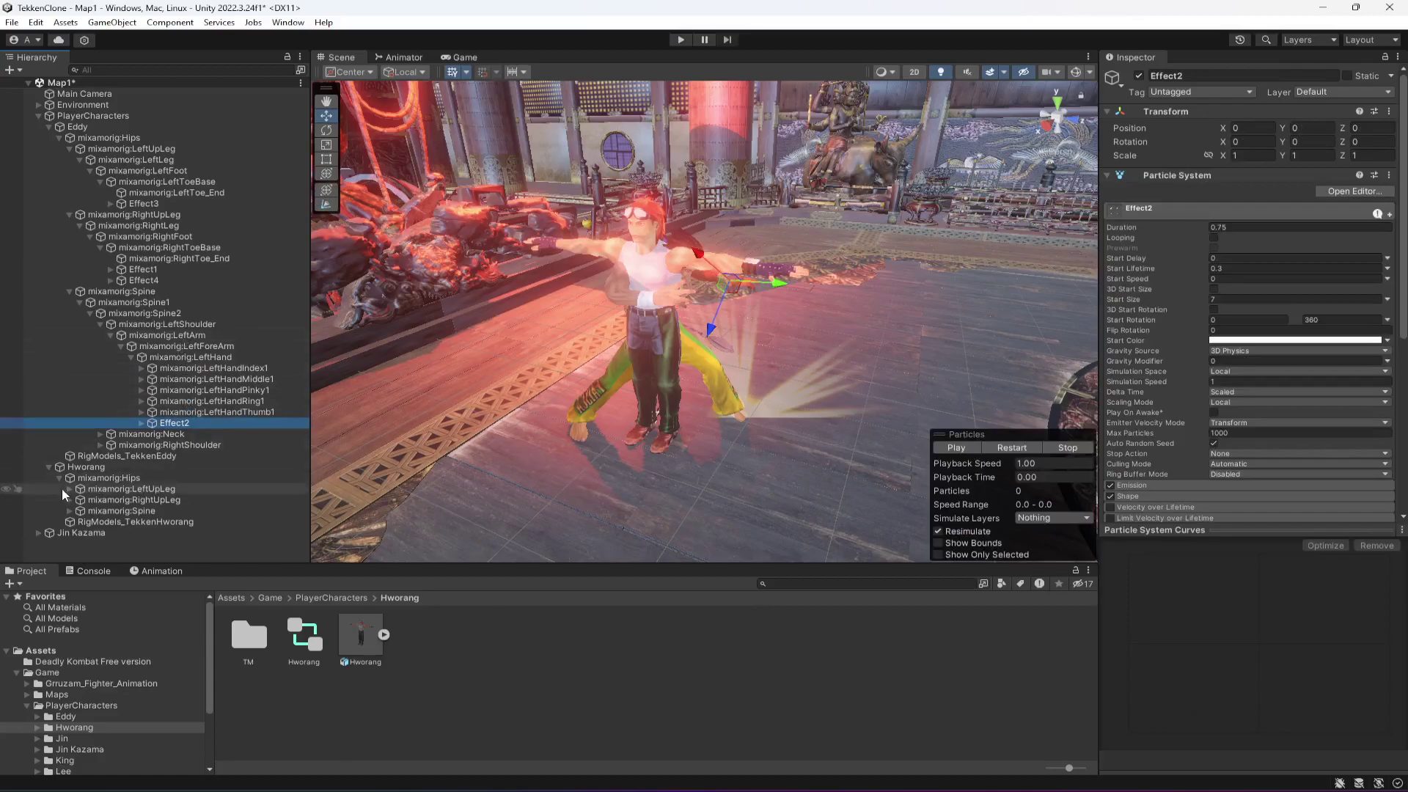
{"action": "left_click", "coordinate": [82, 522]}
{"action": "left_click", "coordinate": [90, 531]}
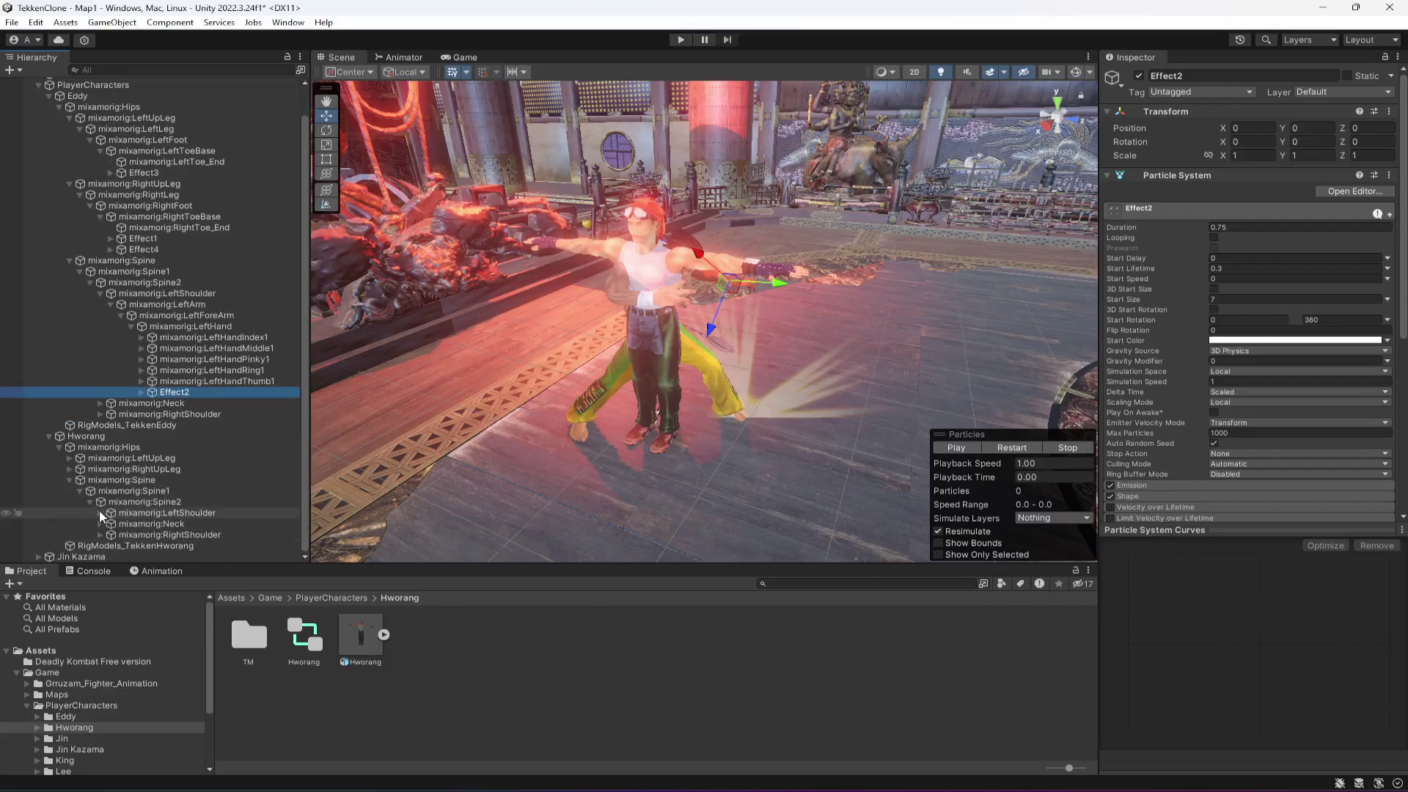
{"action": "left_click", "coordinate": [99, 512]}
{"action": "left_click", "coordinate": [112, 523]}
{"action": "left_click", "coordinate": [121, 534]}
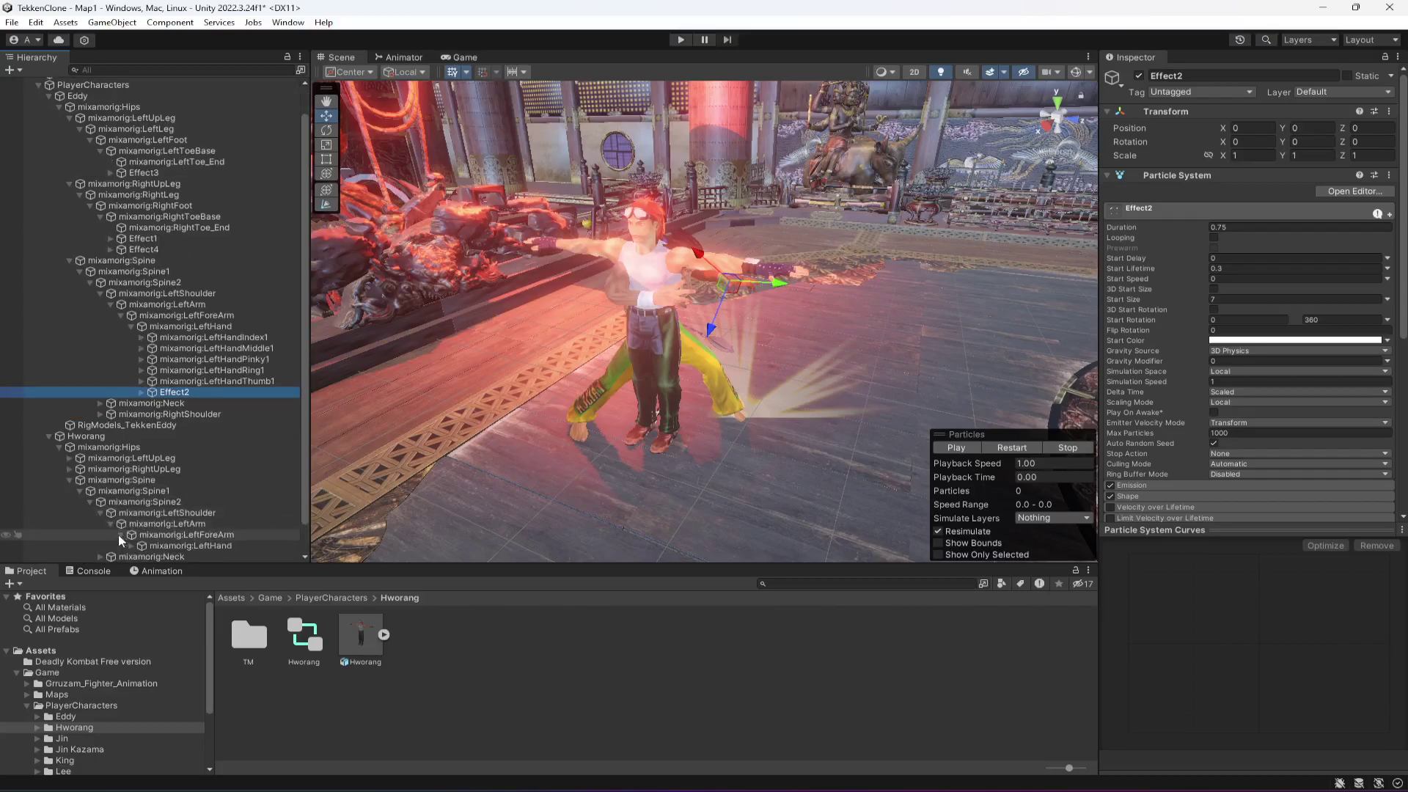
{"action": "left_click", "coordinate": [132, 513]}
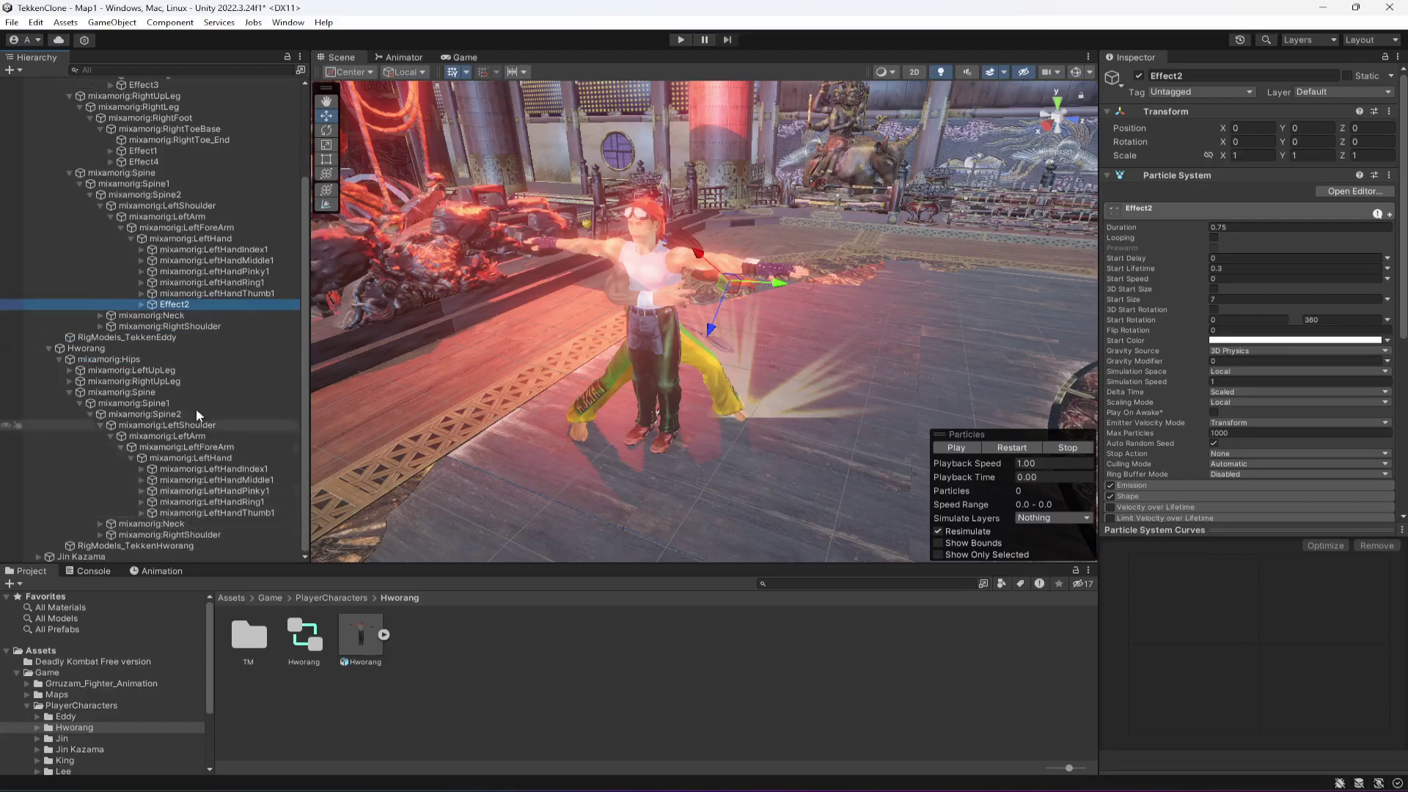
Duplicate Effect2 under Hworang's left hand, reset its transform and name it Effect2.
{"action": "key", "text": "ctrl+d"}
{"action": "left_click_drag", "start_coordinate": [189, 313], "coordinate": [239, 469]}
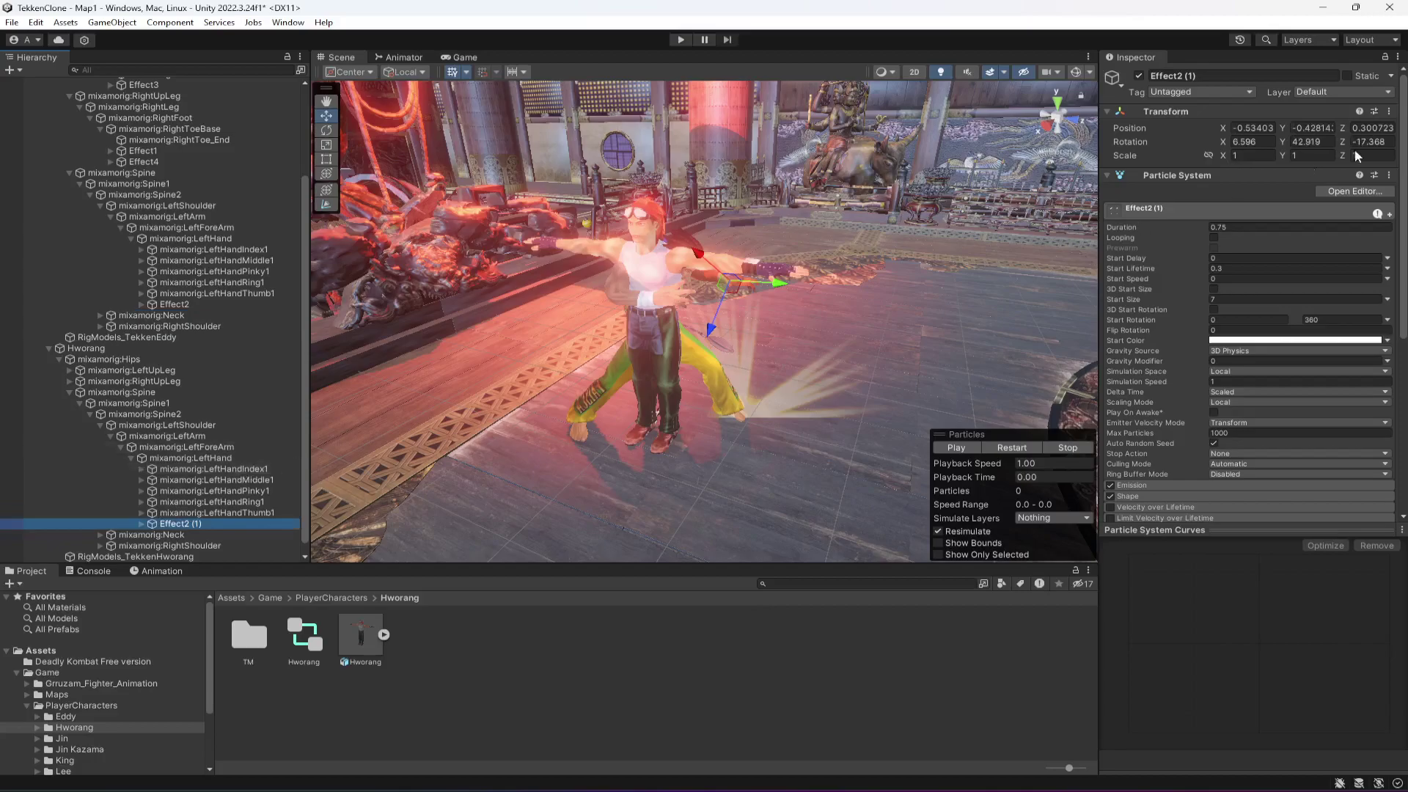
{"action": "left_click", "coordinate": [1389, 111]}
{"action": "left_click", "coordinate": [1280, 123]}
{"action": "left_click", "coordinate": [1219, 76]}
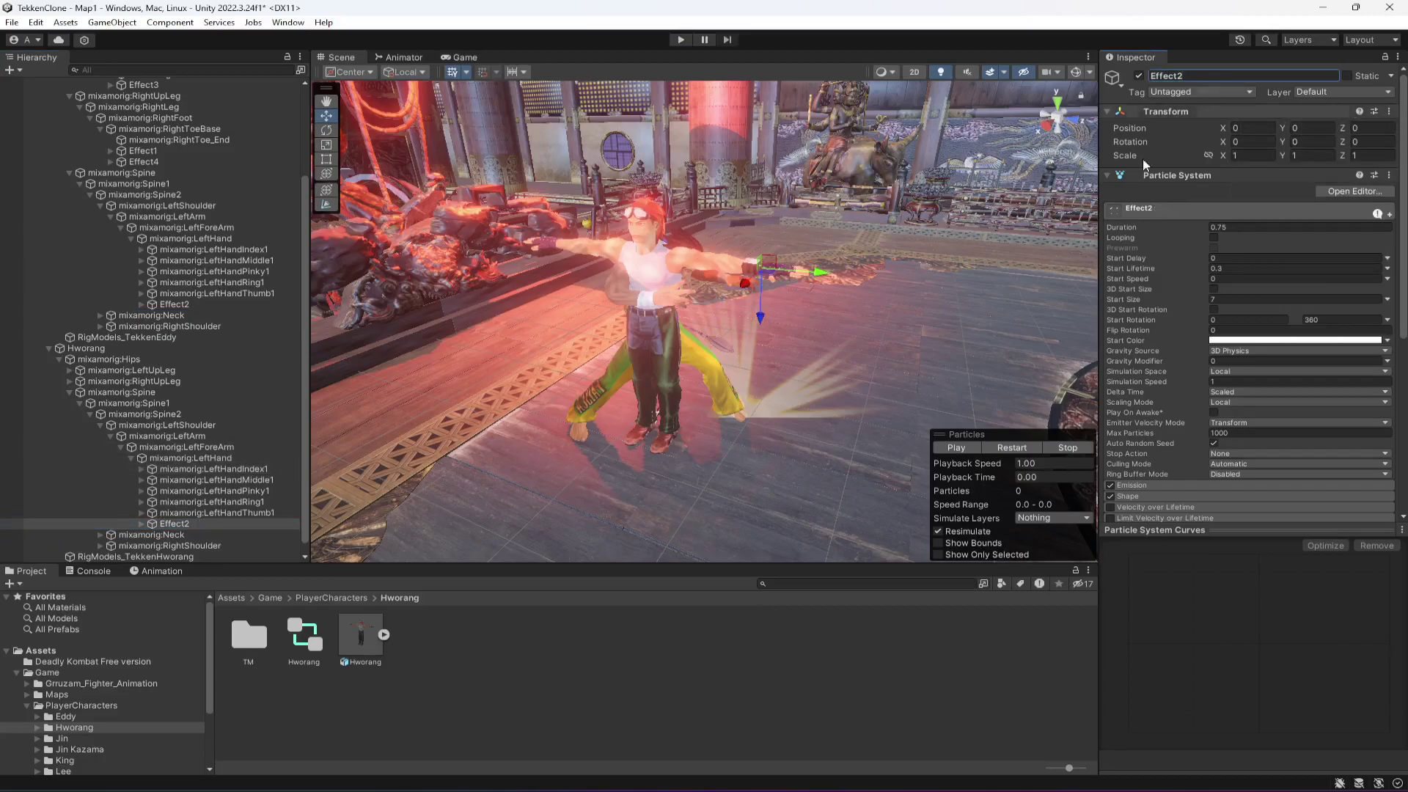
{"action": "key", "text": "Return"}
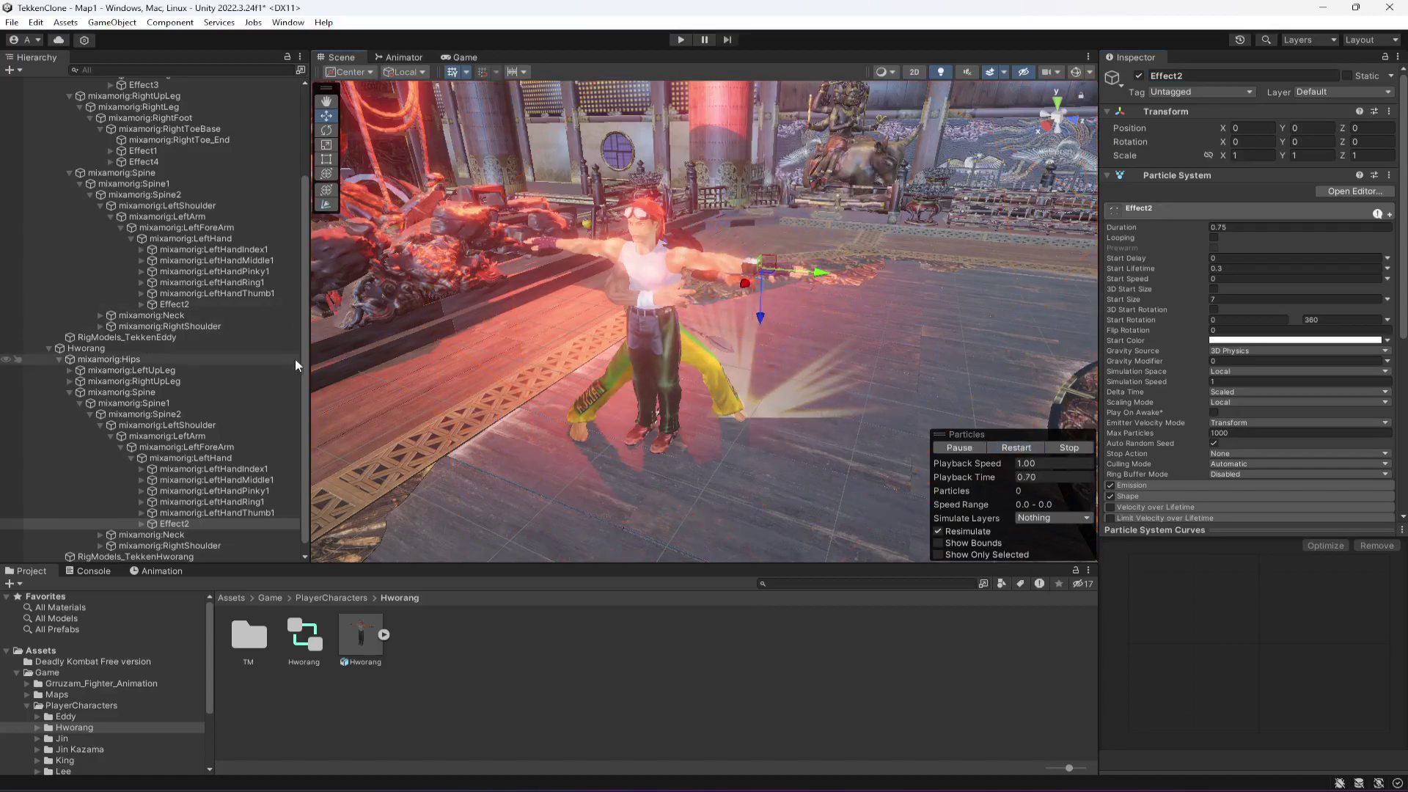
{"action": "scroll", "coordinate": [147, 257], "scroll_direction": "up", "scroll_amount": 5}
{"action": "left_click", "coordinate": [49, 127]}
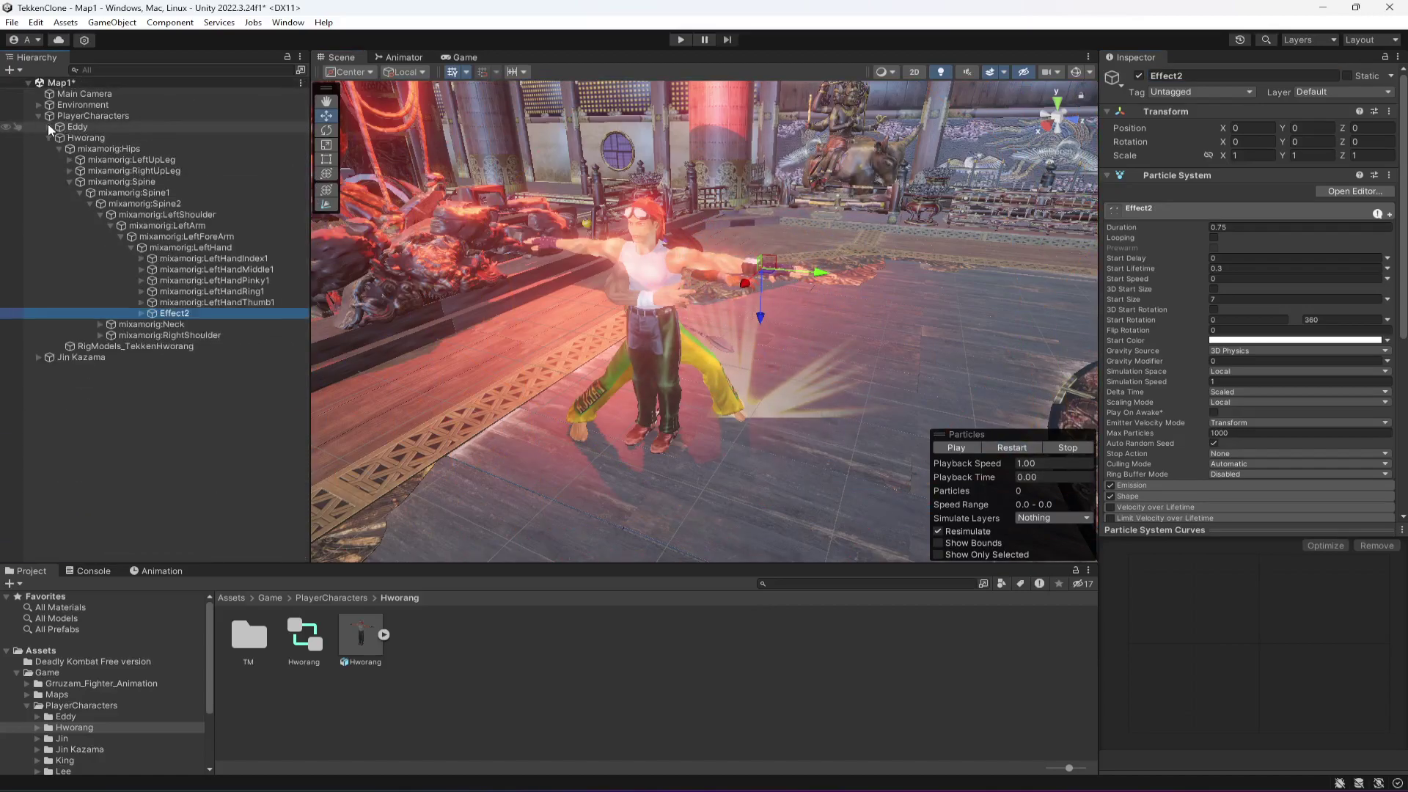
Drag Hworang's Effect1–Effect4 into the Fighting Controller's Attack 1–4 effect slots.
{"action": "left_click", "coordinate": [88, 139]}
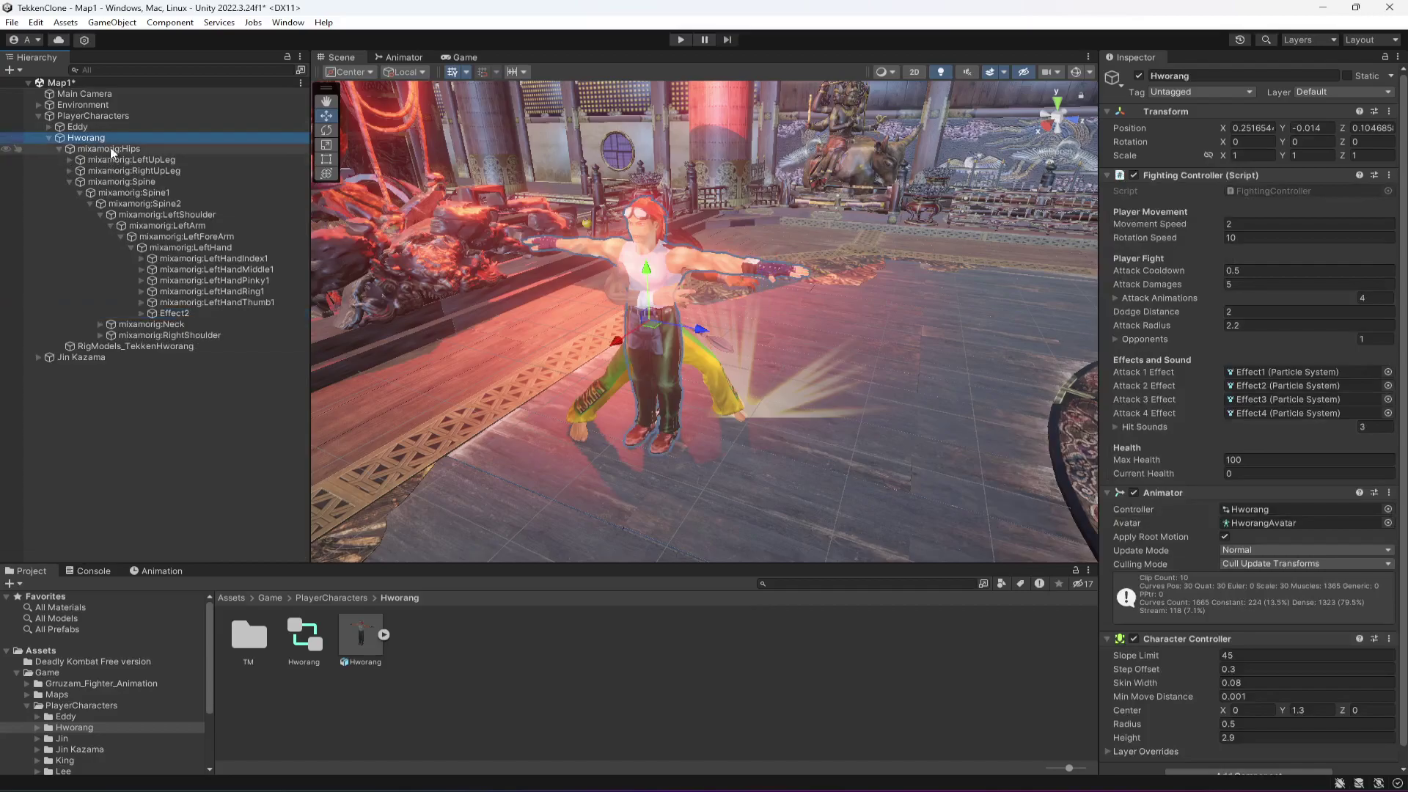
{"action": "left_click", "coordinate": [69, 160]}
{"action": "left_click", "coordinate": [69, 226]}
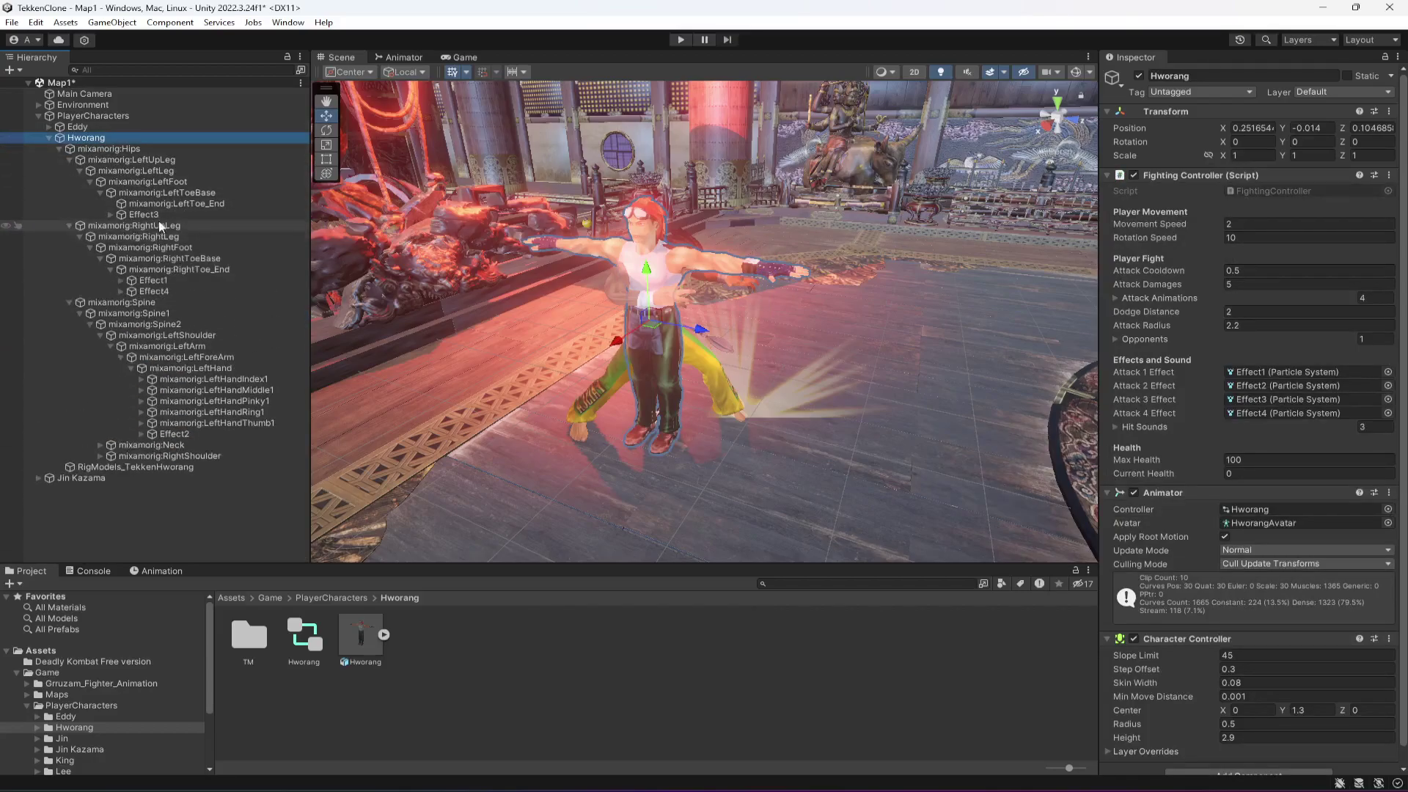
{"action": "left_click_drag", "start_coordinate": [152, 280], "coordinate": [1291, 372]}
{"action": "left_click_drag", "start_coordinate": [173, 434], "coordinate": [1291, 385]}
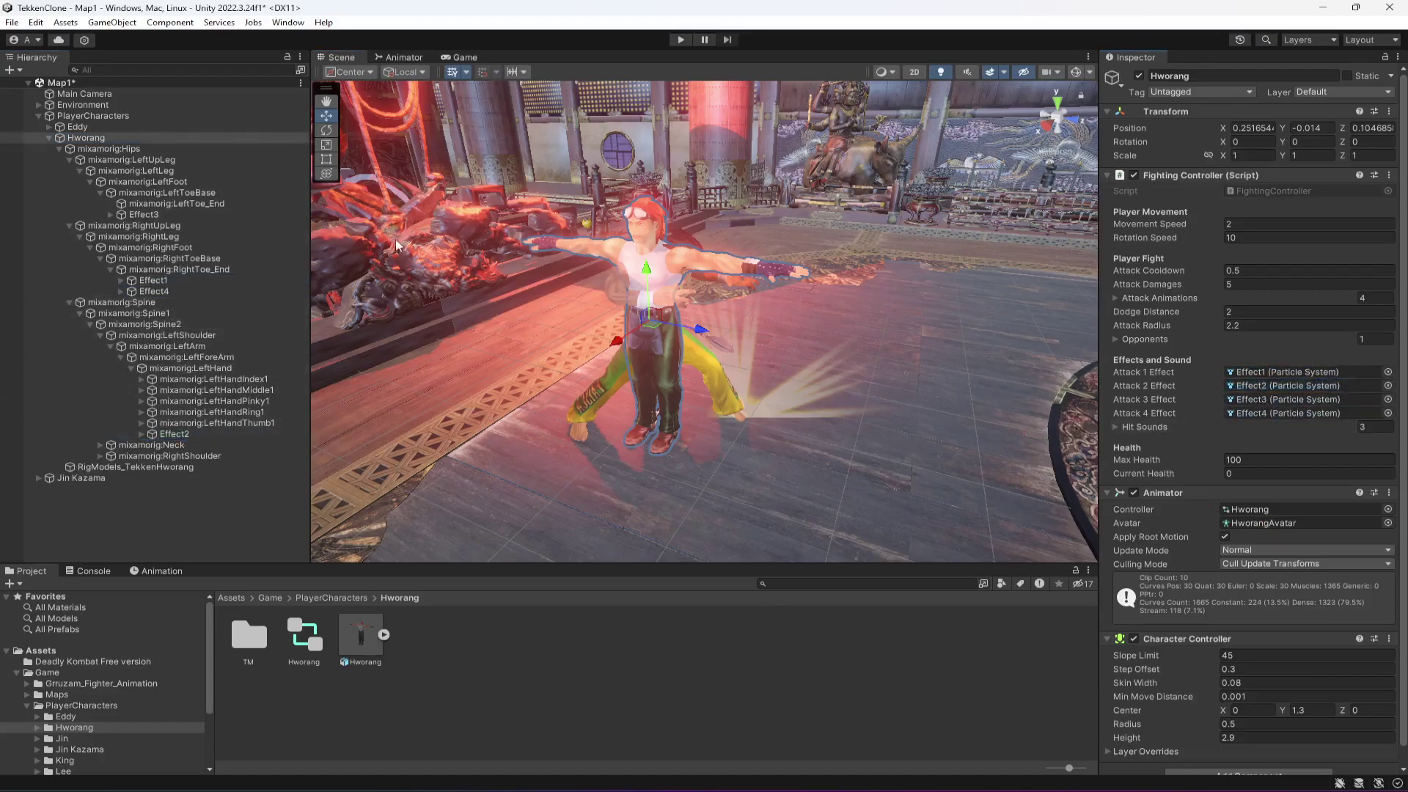
{"action": "left_click_drag", "start_coordinate": [147, 214], "coordinate": [1333, 420]}
{"action": "left_click_drag", "start_coordinate": [154, 291], "coordinate": [1292, 416]}
Verify each attack effect slot points to Hworang's own effects, then collapse its hierarchy.
{"action": "left_click", "coordinate": [1258, 372]}
{"action": "left_click", "coordinate": [1266, 384]}
{"action": "left_click", "coordinate": [1270, 399]}
{"action": "left_click", "coordinate": [1274, 409]}
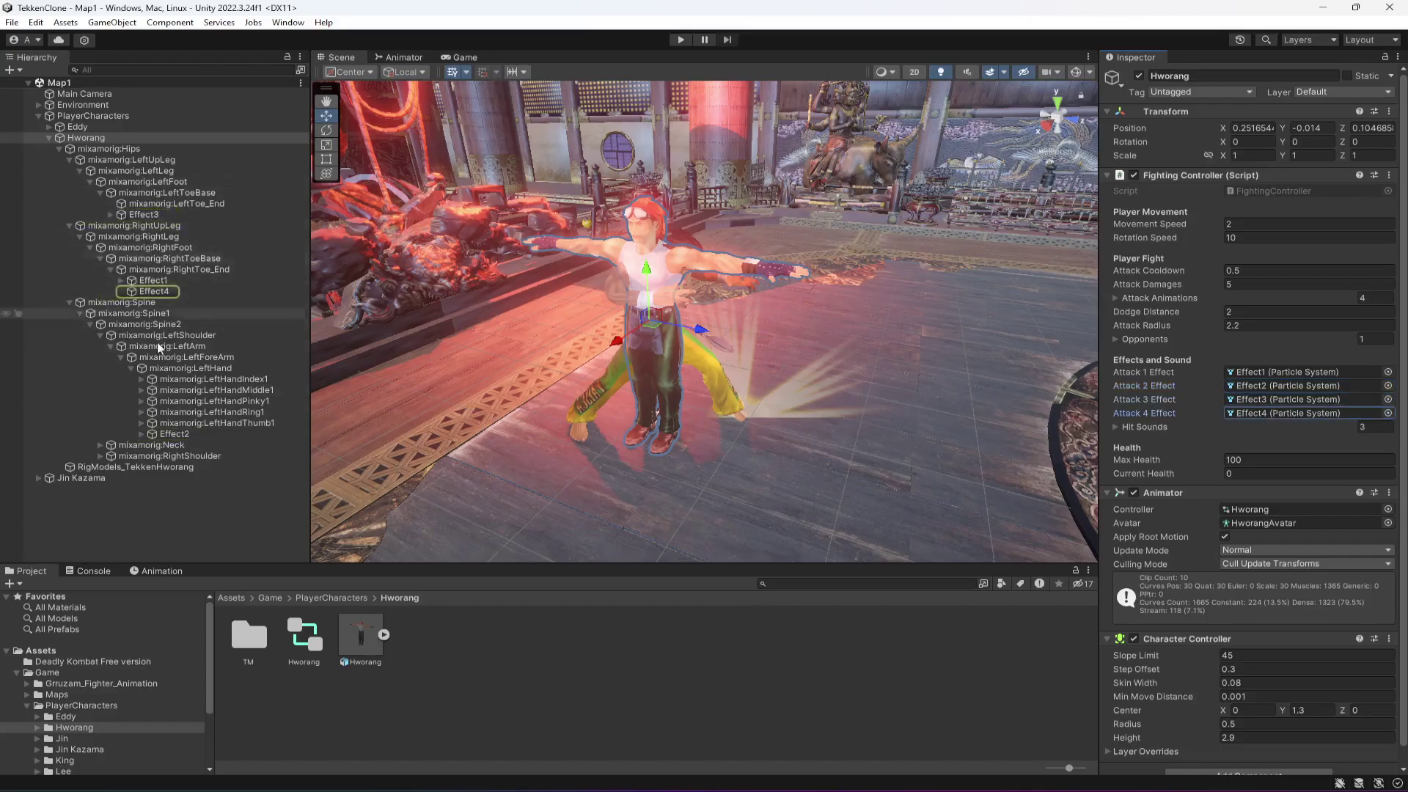
{"action": "left_click", "coordinate": [49, 138]}
{"action": "left_click", "coordinate": [80, 137]}
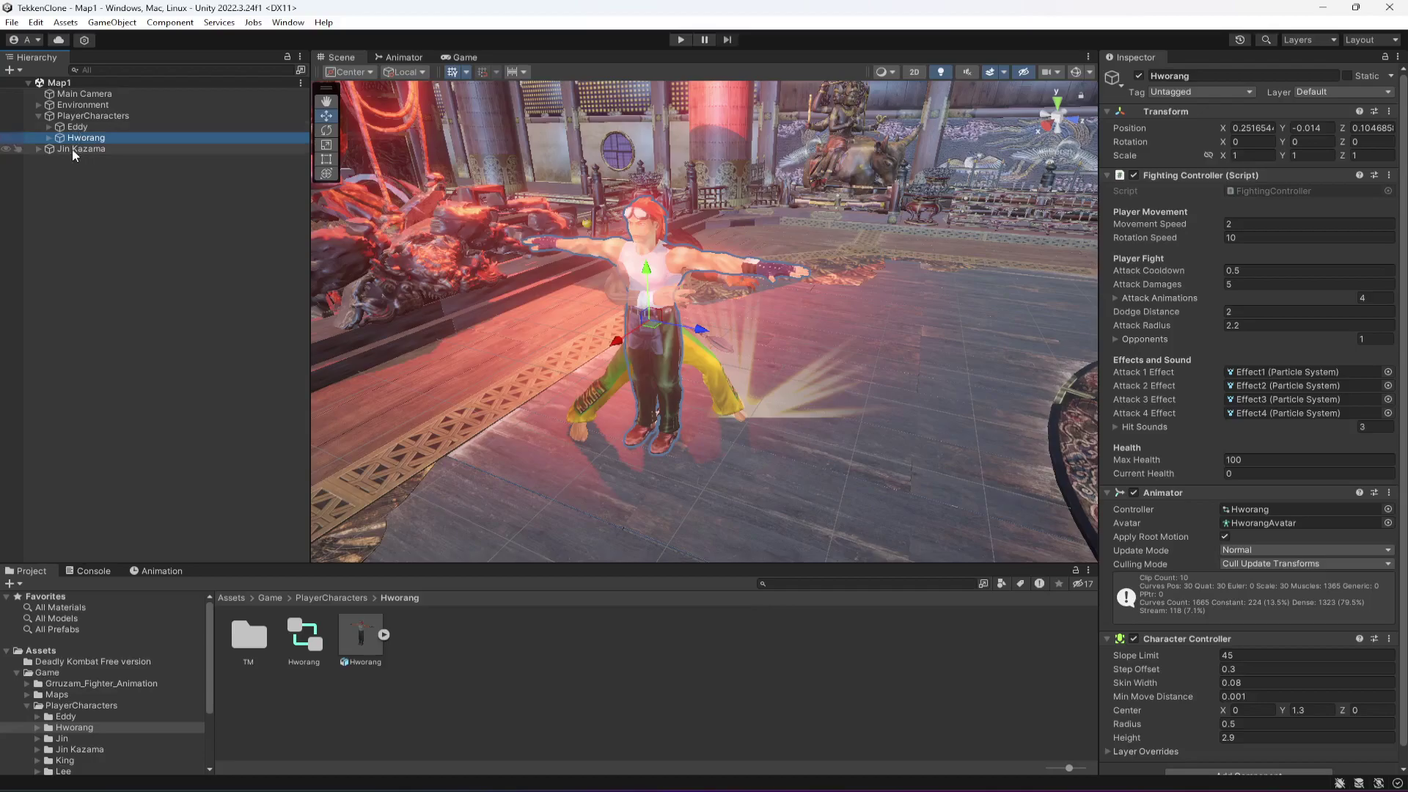
Add Hworang to Jin Kazama's Opponent AI Fighting Controller and Players lists.
{"action": "left_click", "coordinate": [74, 150]}
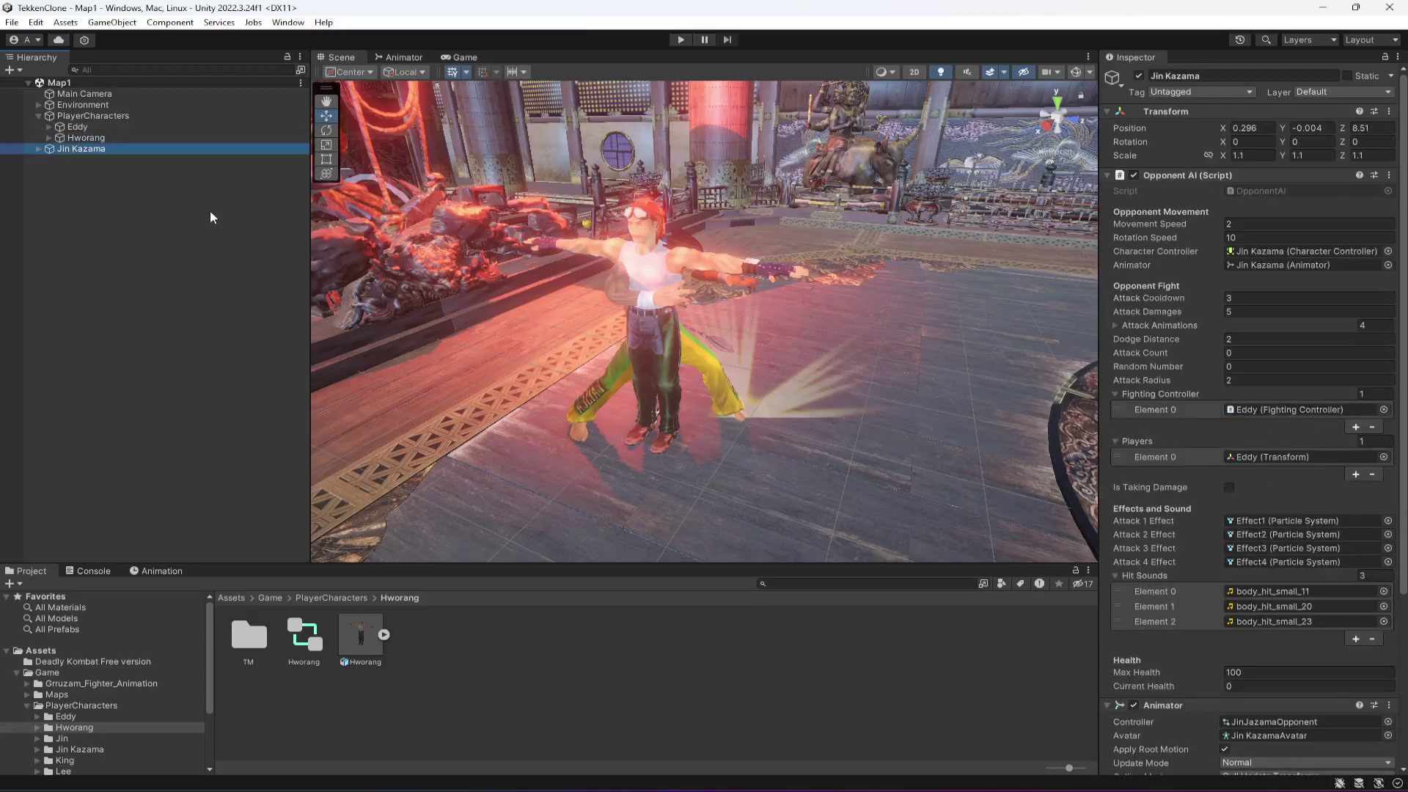
{"action": "left_click_drag", "start_coordinate": [91, 143], "coordinate": [1209, 394]}
{"action": "left_click", "coordinate": [87, 139]}
{"action": "left_click_drag", "start_coordinate": [91, 143], "coordinate": [1186, 455]}
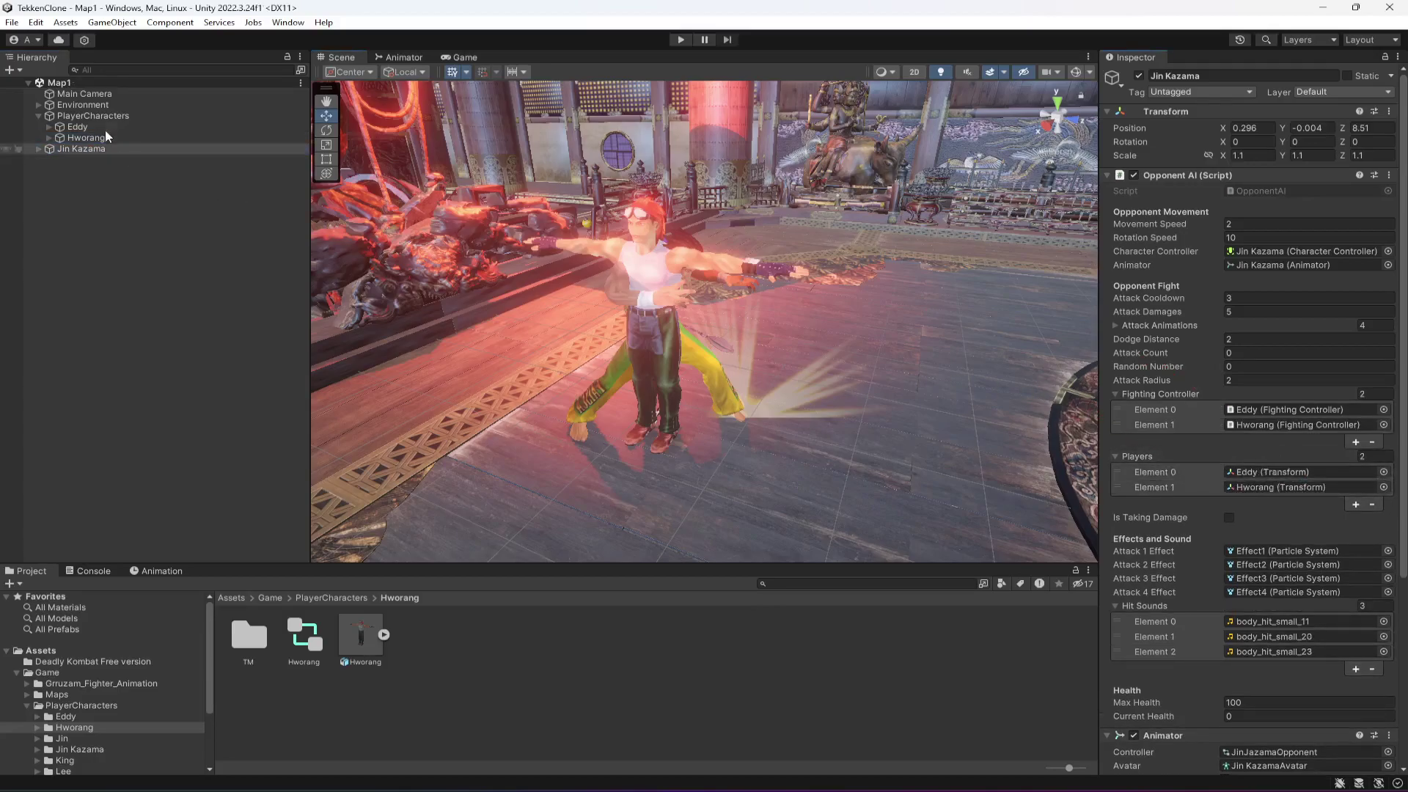
Deactivate Eddy so Hworang stands alone, then save the scene.
{"action": "left_click", "coordinate": [76, 128]}
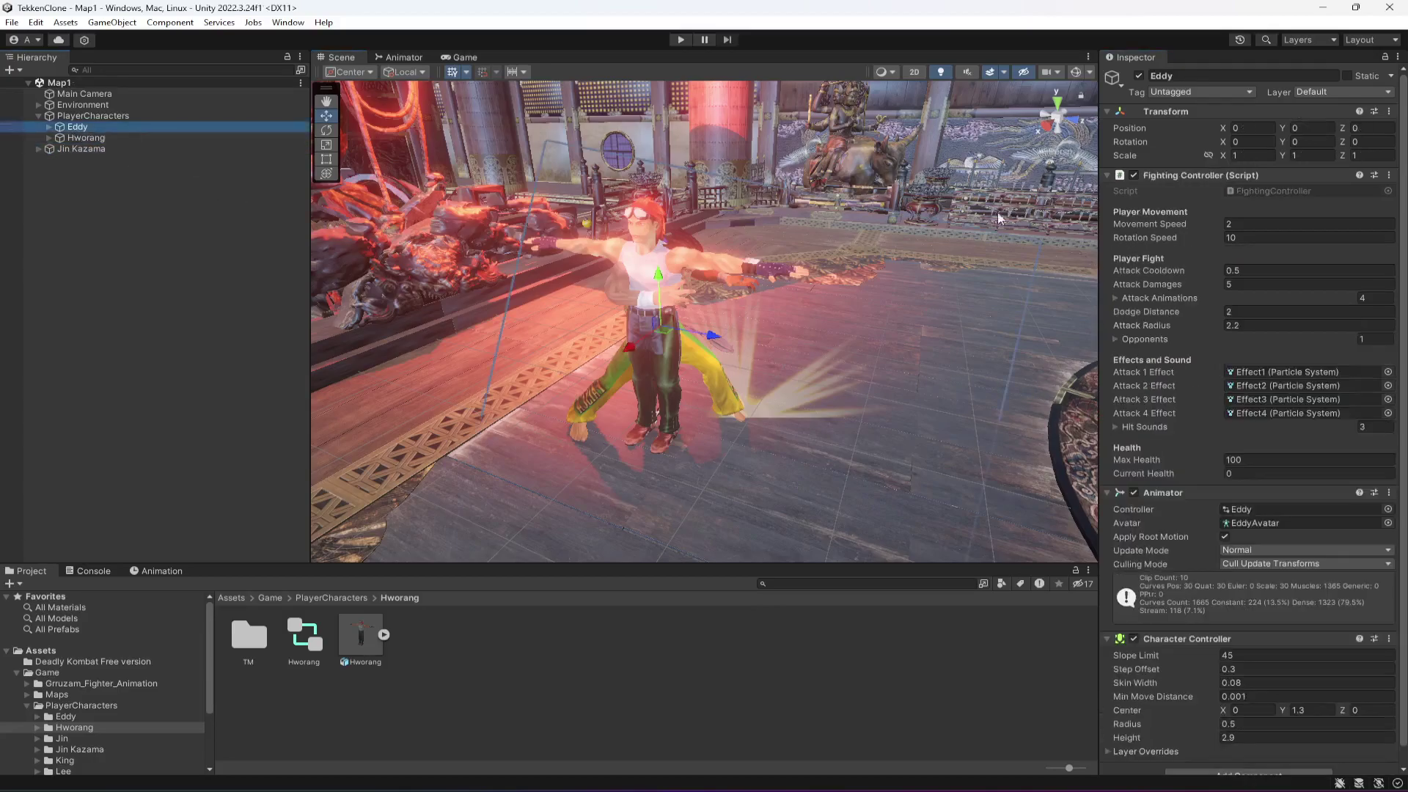
{"action": "left_click", "coordinate": [1139, 77]}
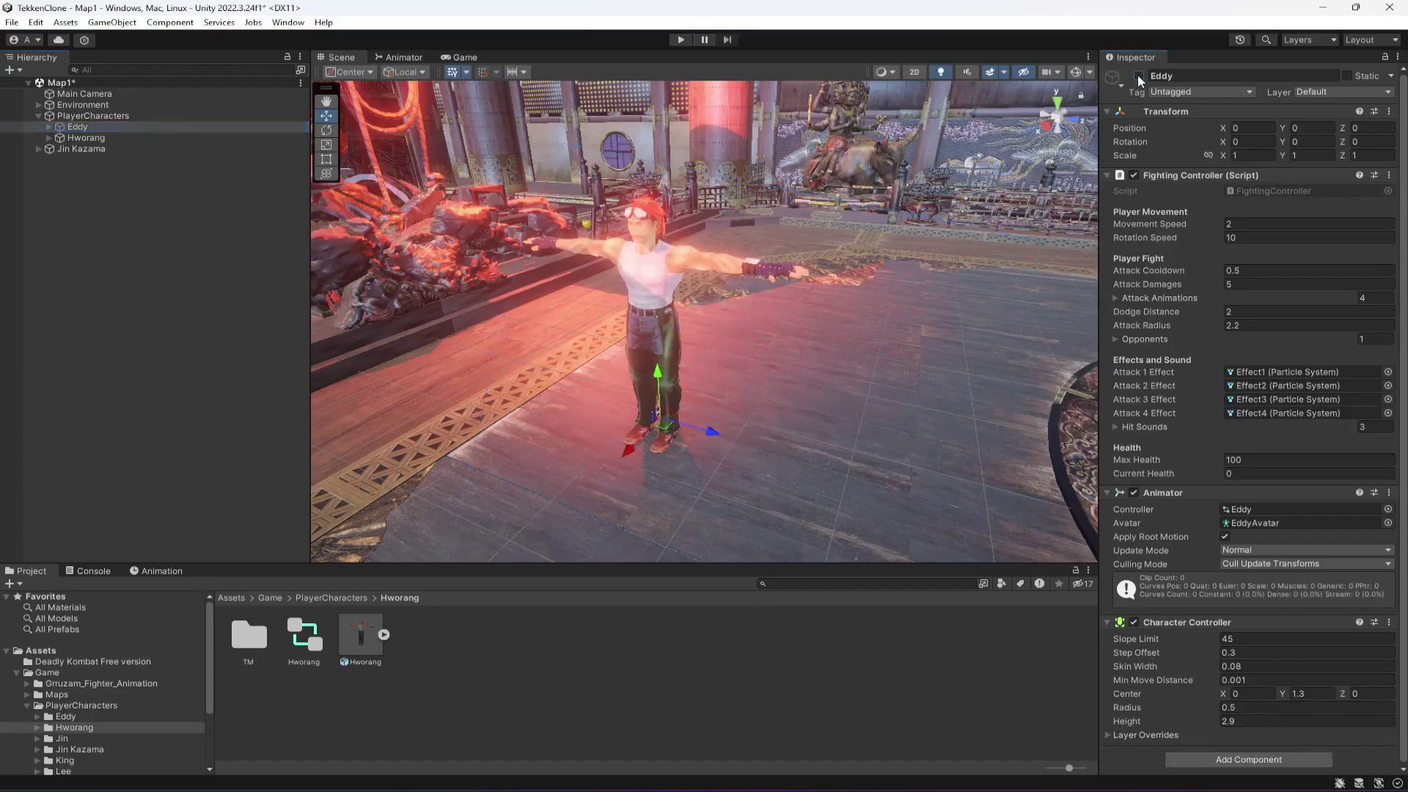
{"action": "left_click", "coordinate": [105, 217]}
{"action": "key", "text": "ctrl+s"}
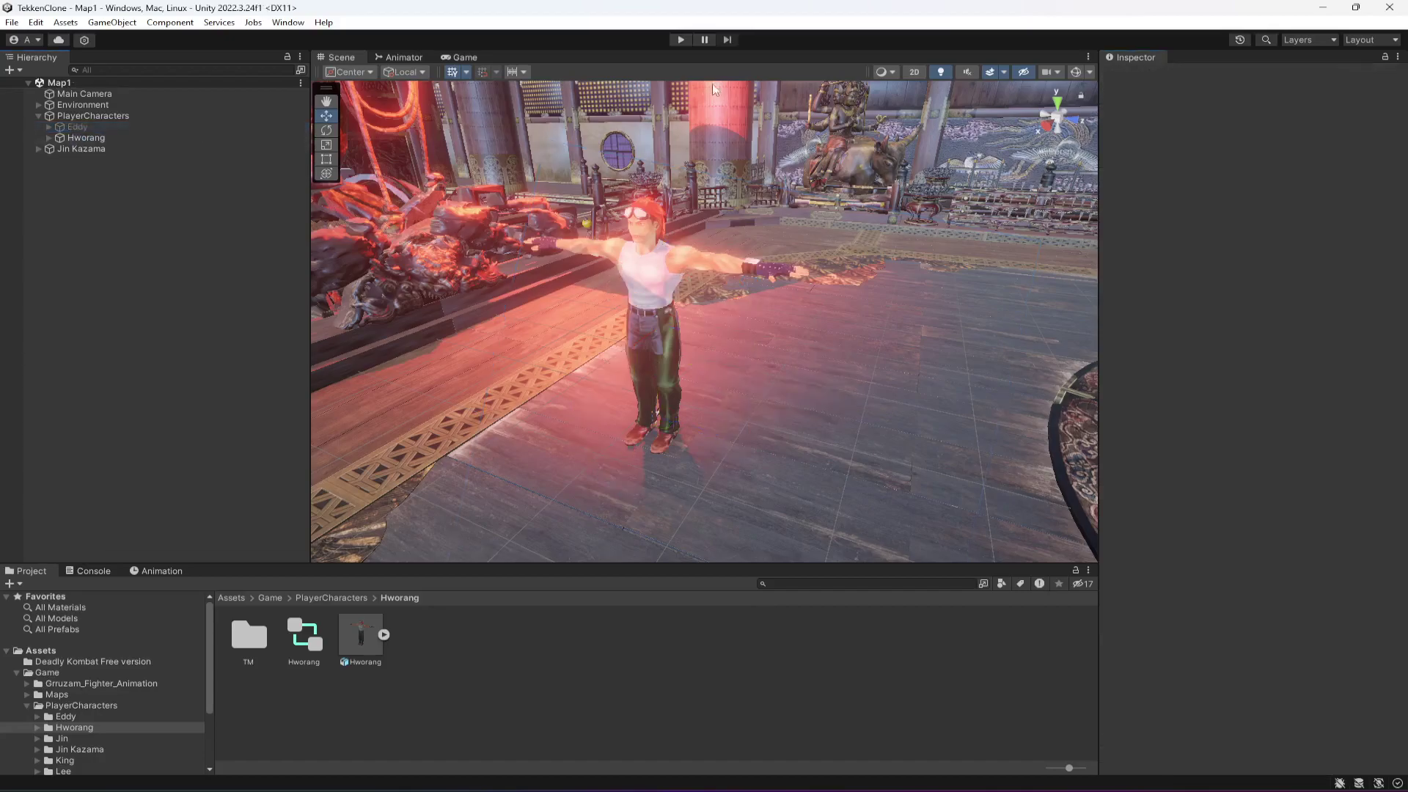
Add Hworang as Element 1 of the Main Camera's Camera Controller Targets, then start Play mode.
{"action": "left_click", "coordinate": [86, 93]}
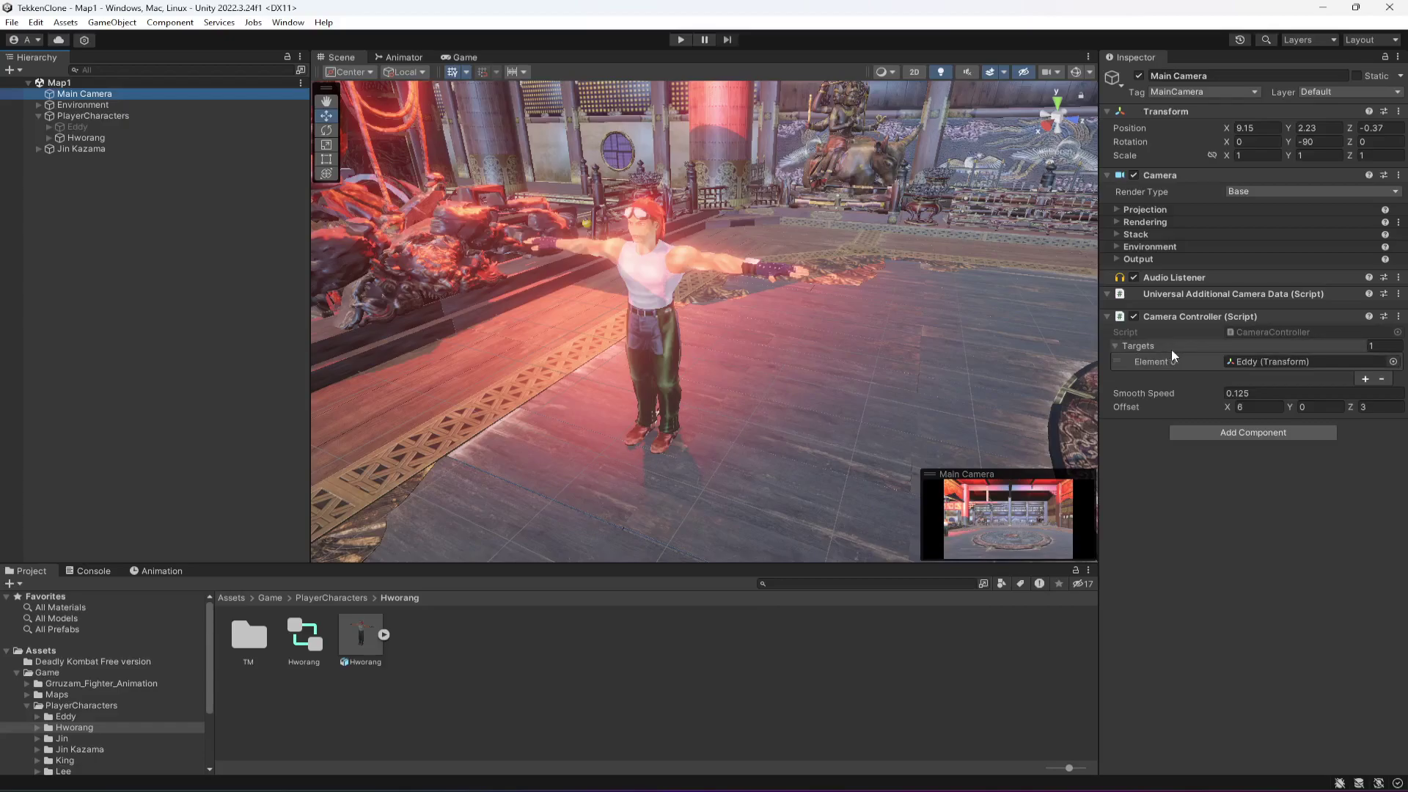
{"action": "left_click", "coordinate": [88, 138]}
{"action": "left_click_drag", "start_coordinate": [88, 139], "coordinate": [1239, 342]}
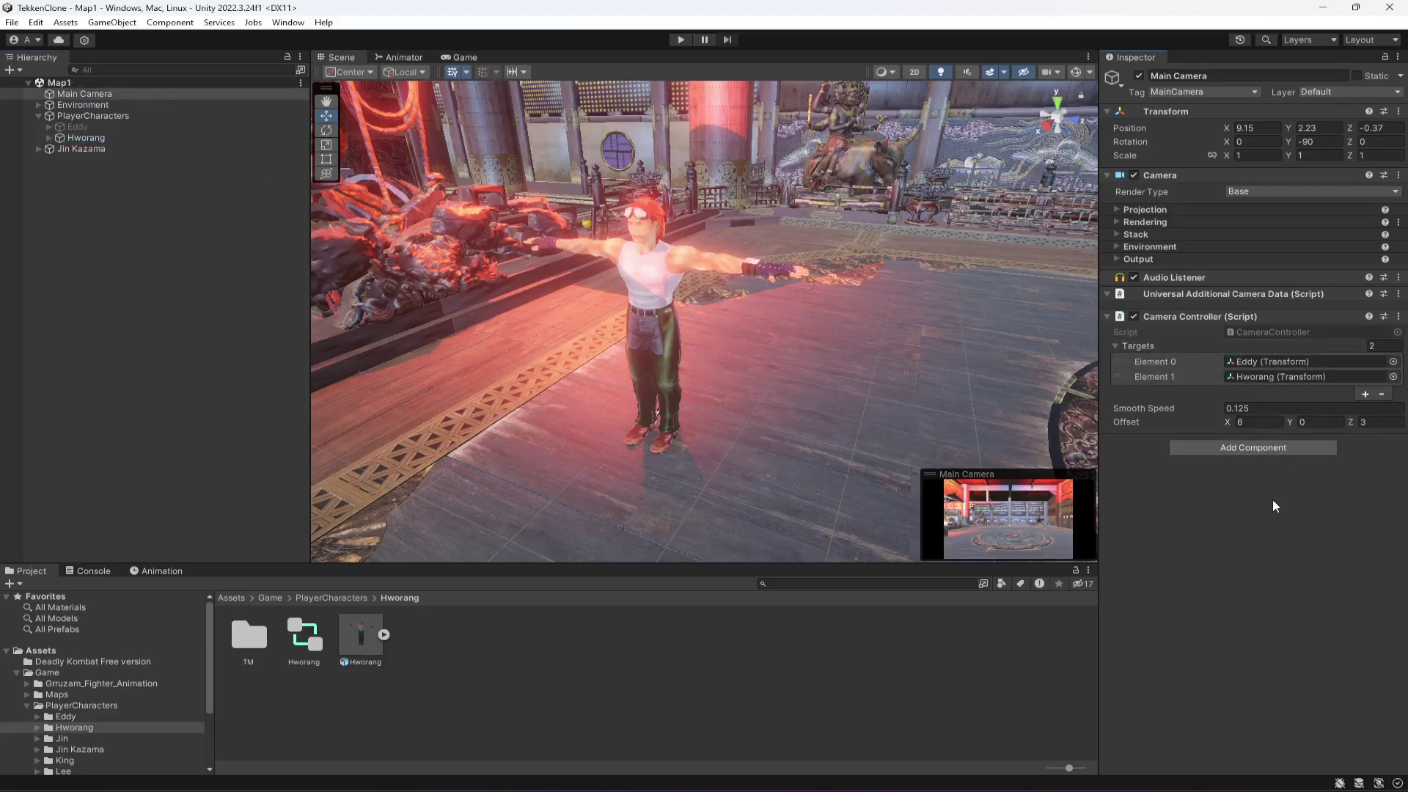
{"action": "left_click", "coordinate": [680, 40]}
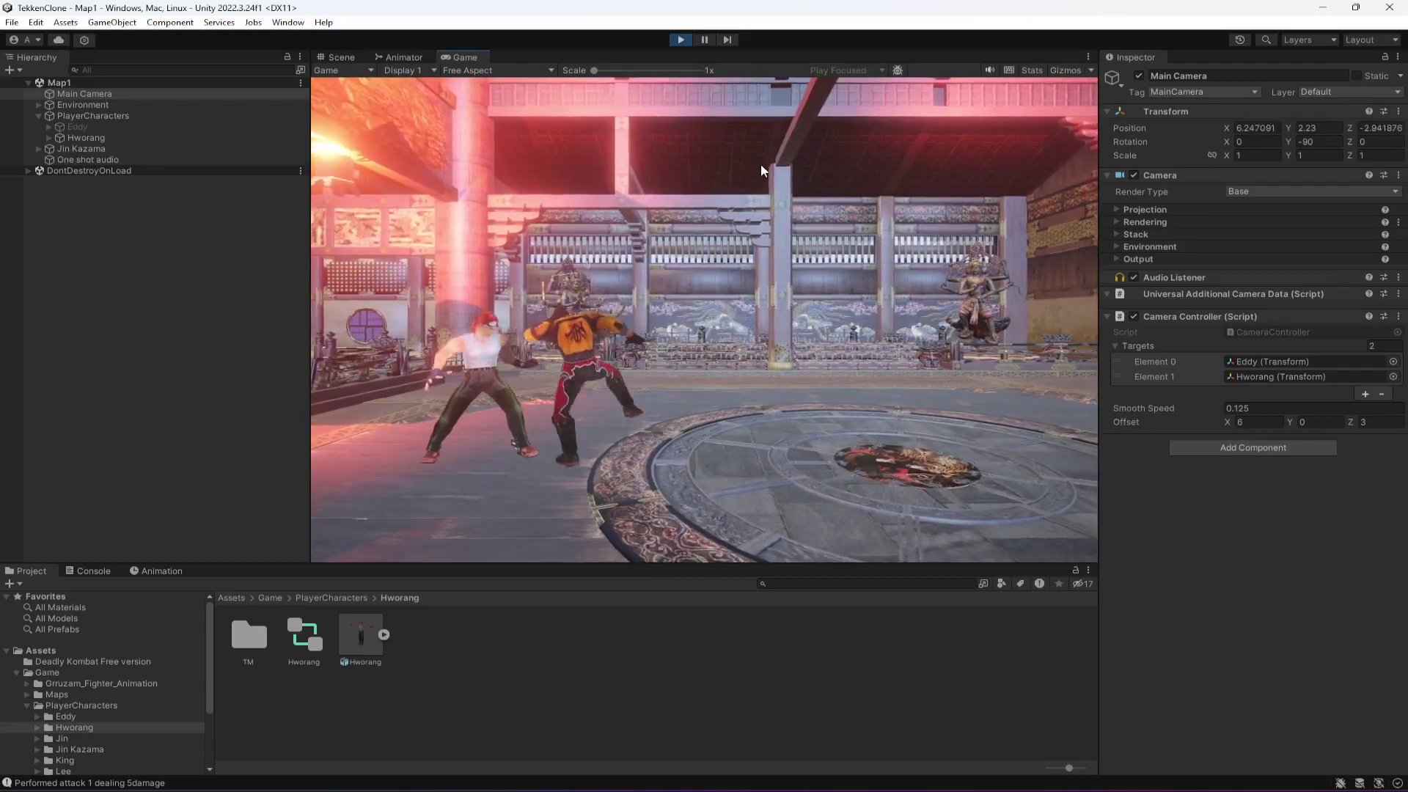
Stop Play mode after testing the fight and begin editing Hworang's X scale.
{"action": "left_click", "coordinate": [681, 40]}
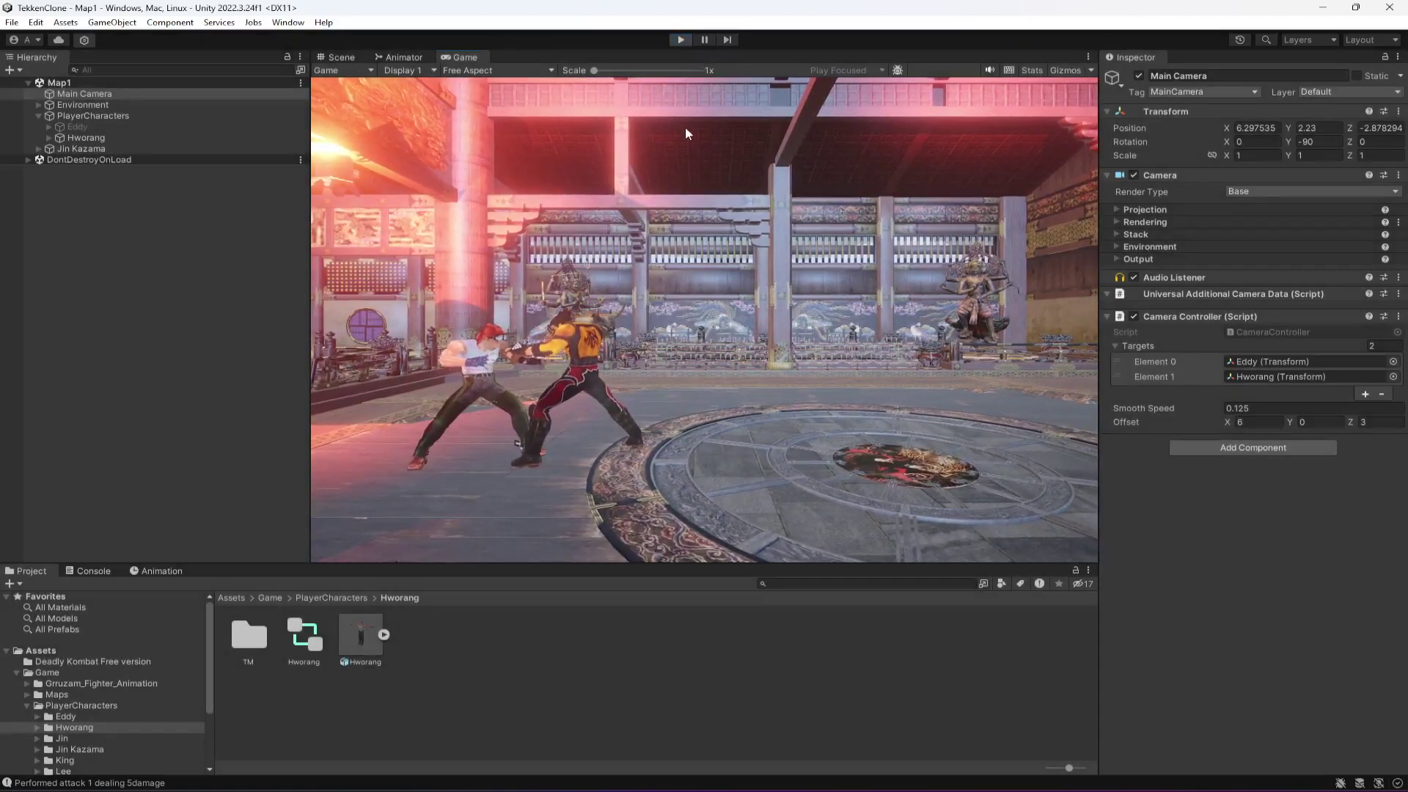
{"action": "left_click", "coordinate": [95, 137]}
{"action": "left_click", "coordinate": [1266, 155]}
Set Hworang's Transform Scale to 1.1 on X, Y and Z.
{"action": "type", "text": ".1"}
{"action": "key", "text": "Tab"}
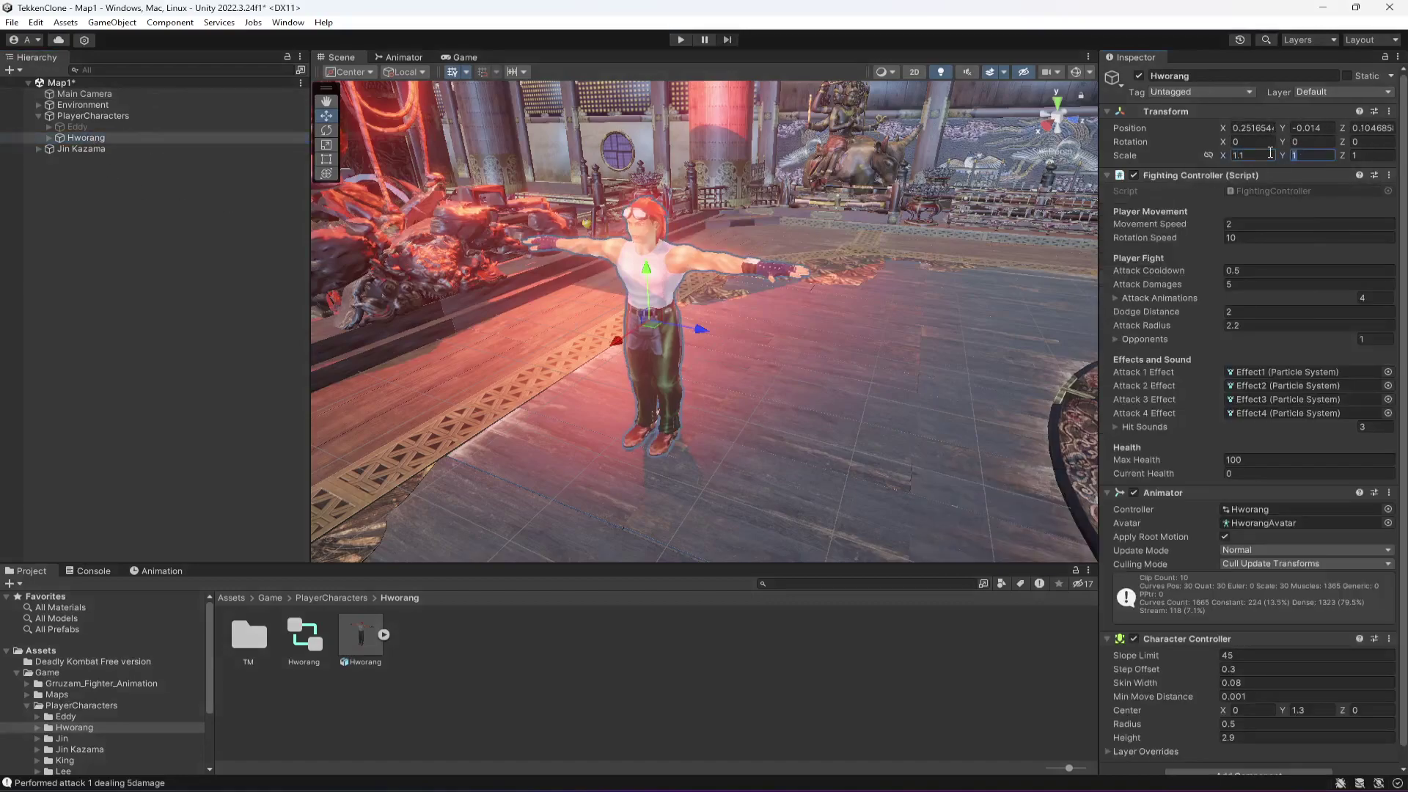
{"action": "type", "text": ".1"}
{"action": "key", "text": "Tab"}
{"action": "type", "text": ".1"}
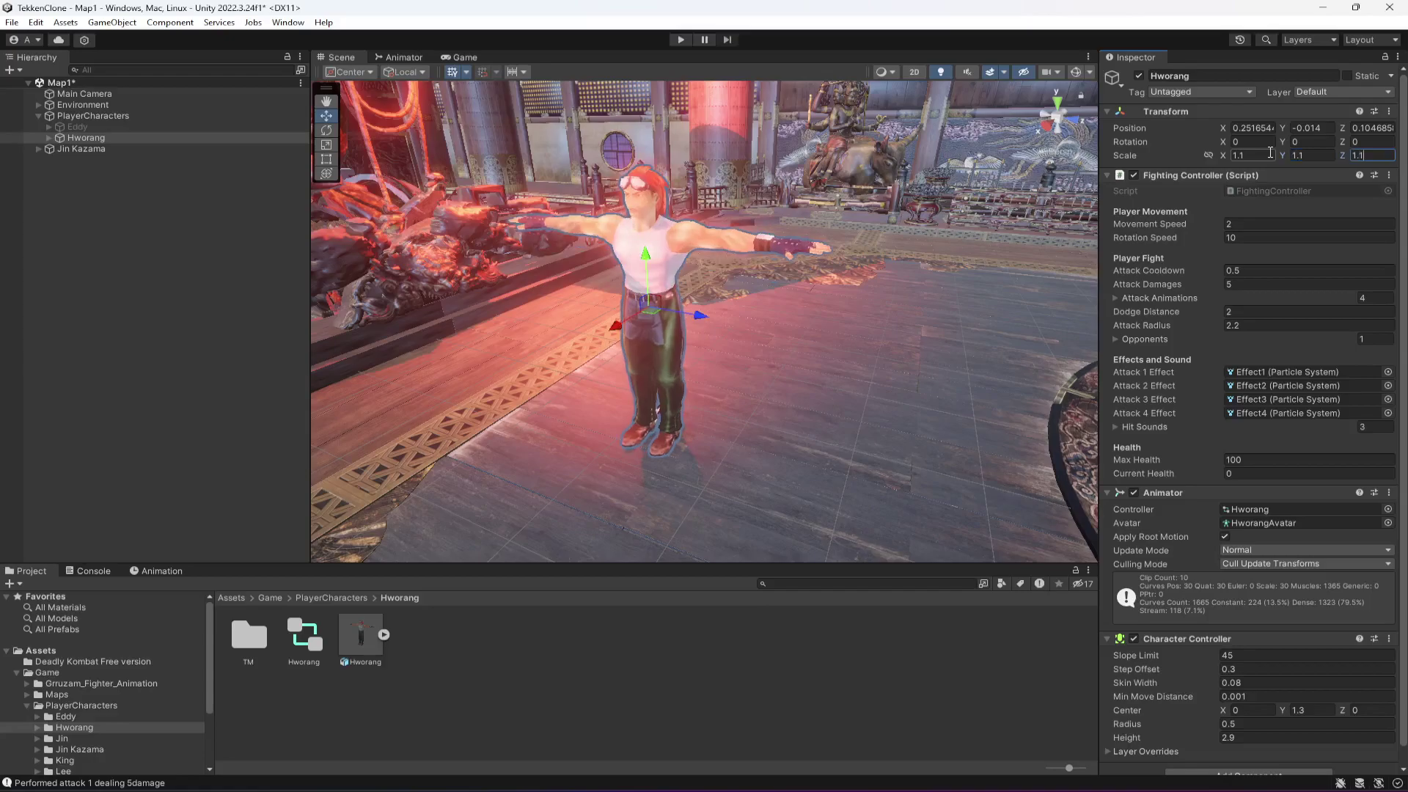
Check the Console log, then reselect Hworang to confirm its 1.1 scale.
{"action": "left_click", "coordinate": [93, 184]}
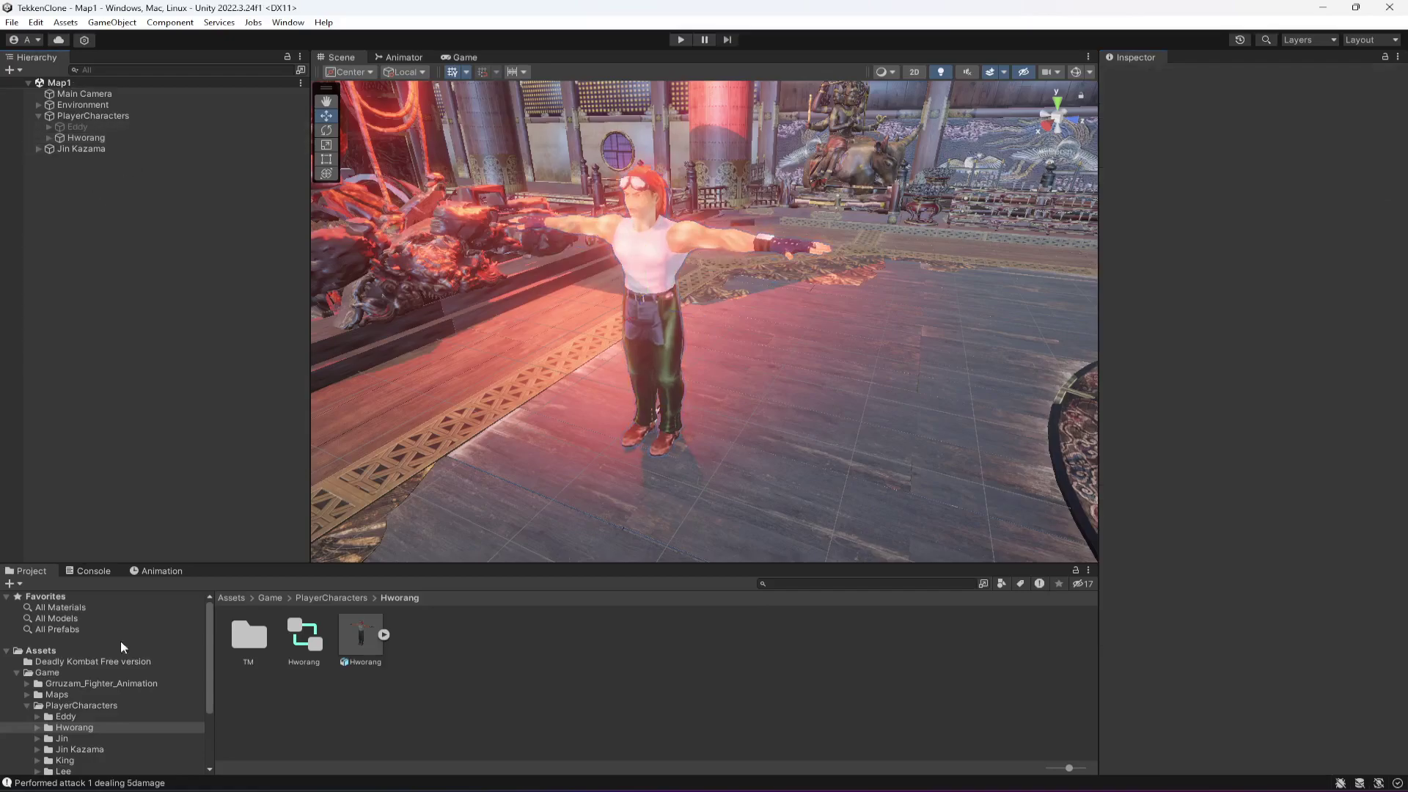
{"action": "left_click", "coordinate": [93, 571]}
{"action": "left_click", "coordinate": [28, 571]}
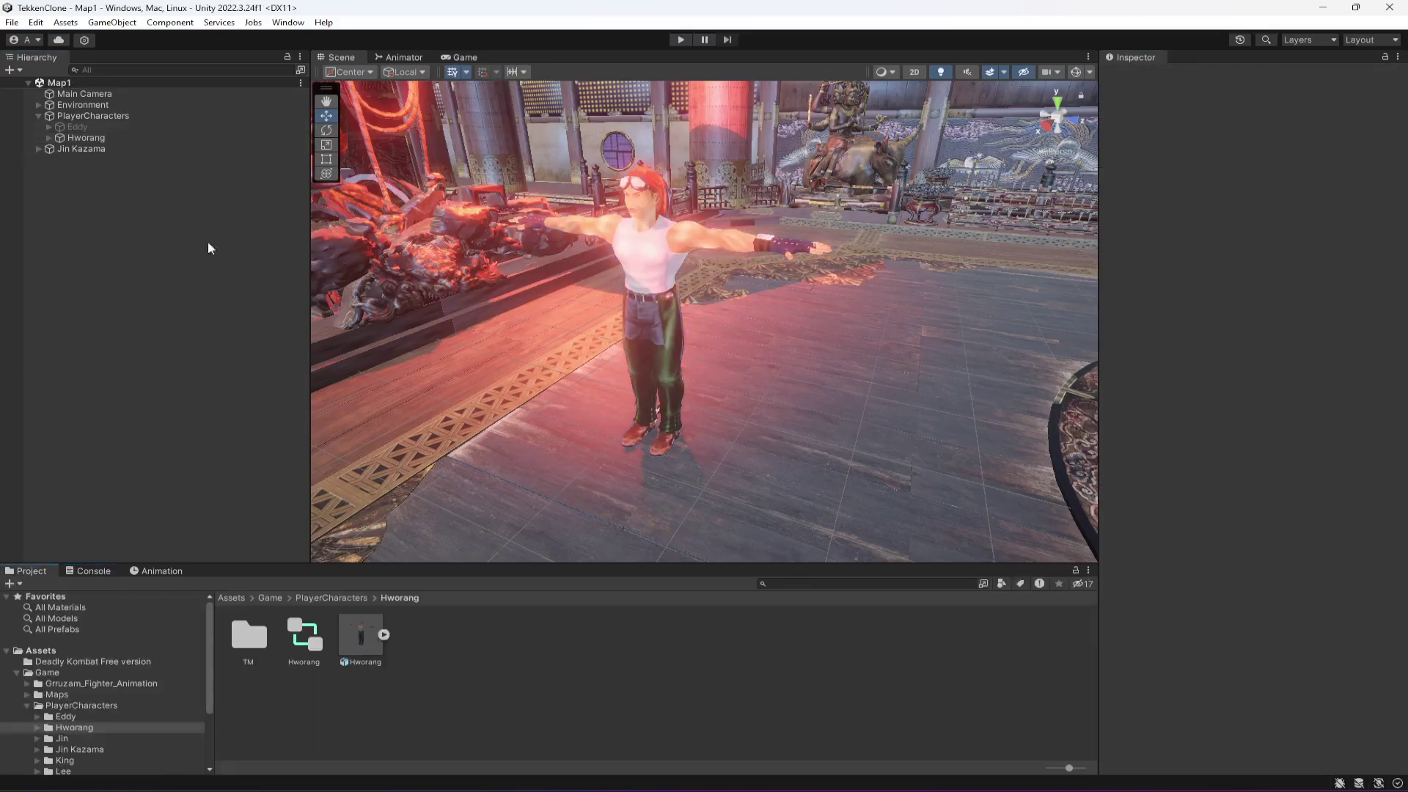
{"action": "left_click", "coordinate": [90, 138]}
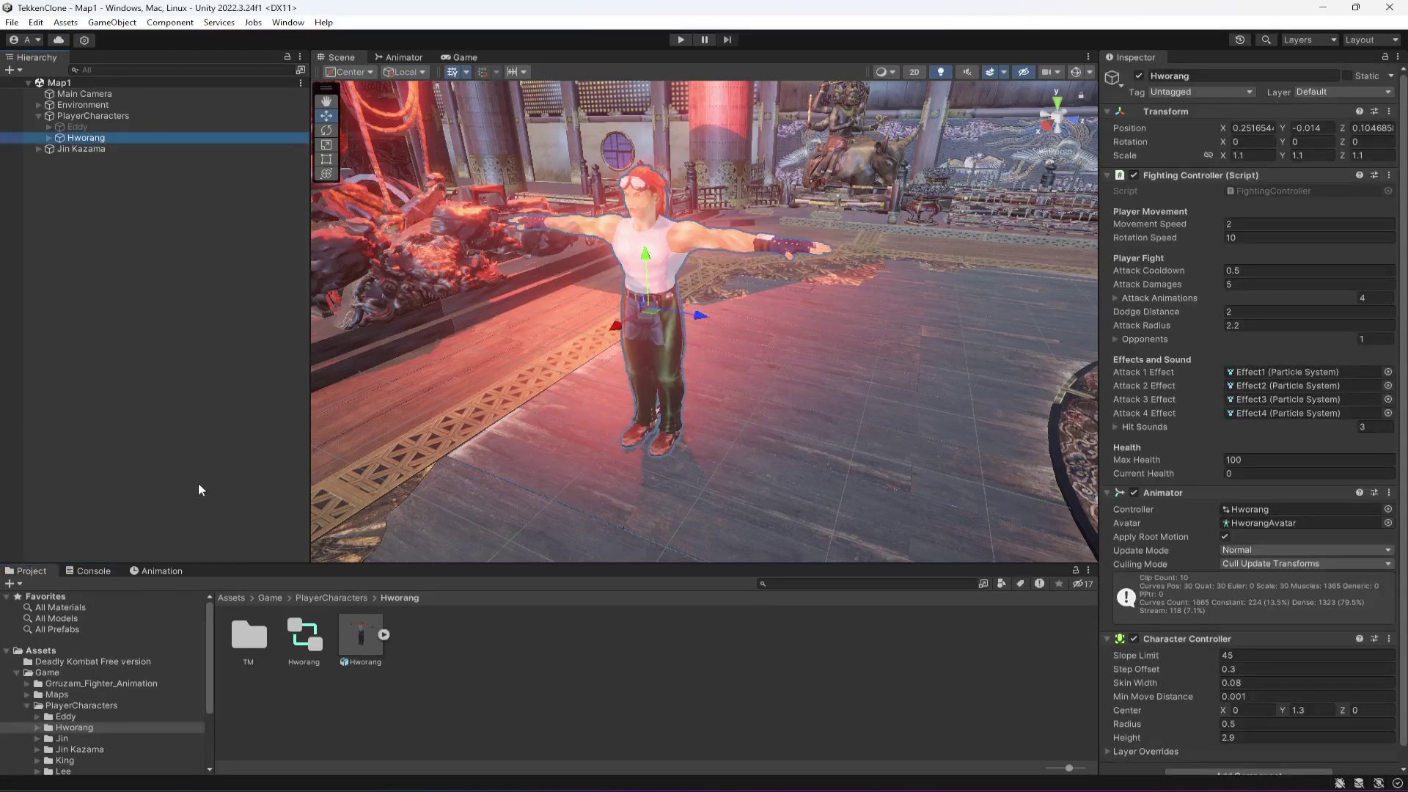
{"action": "left_click", "coordinate": [86, 749]}
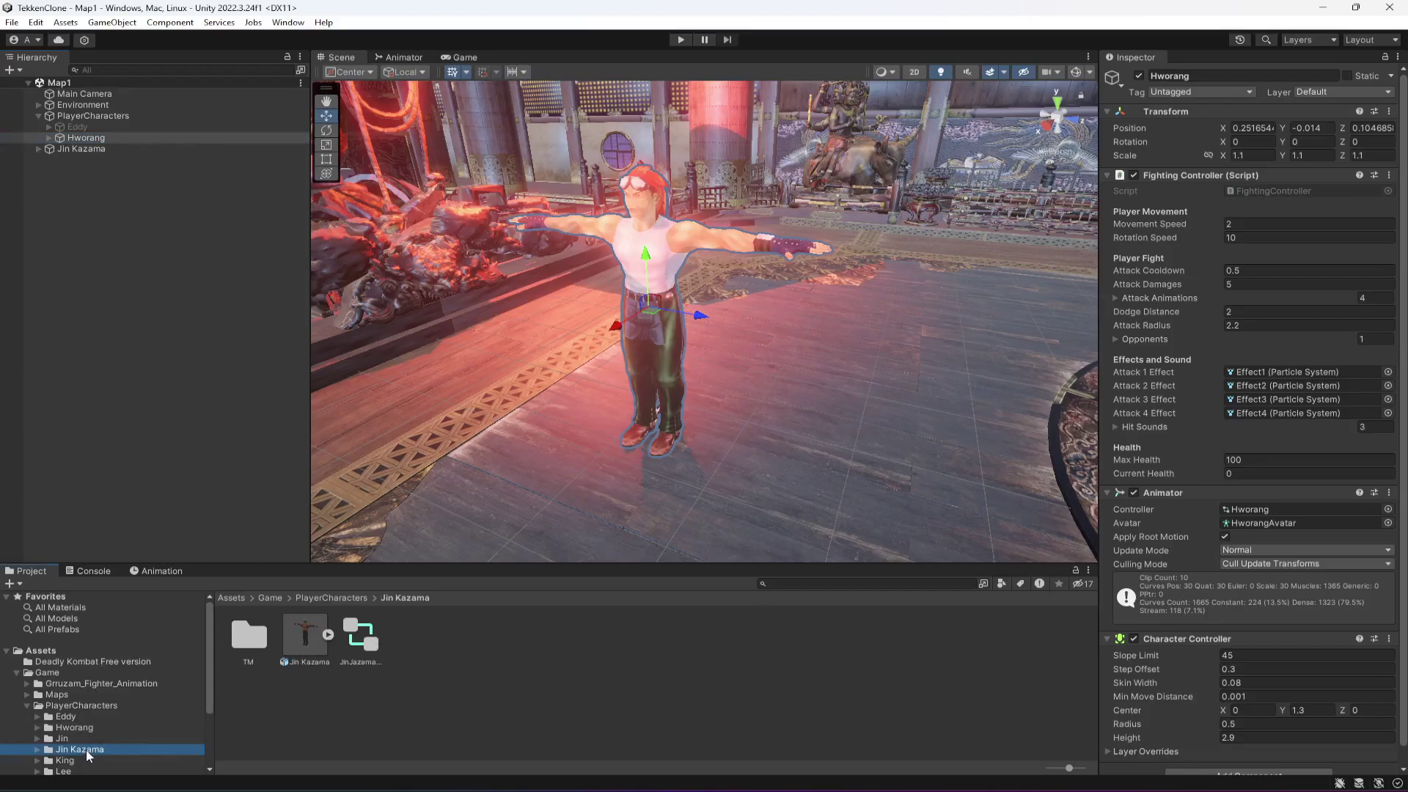
Duplicate Eddy's animator controller and move the copy into the King folder.
{"action": "left_click", "coordinate": [73, 759]}
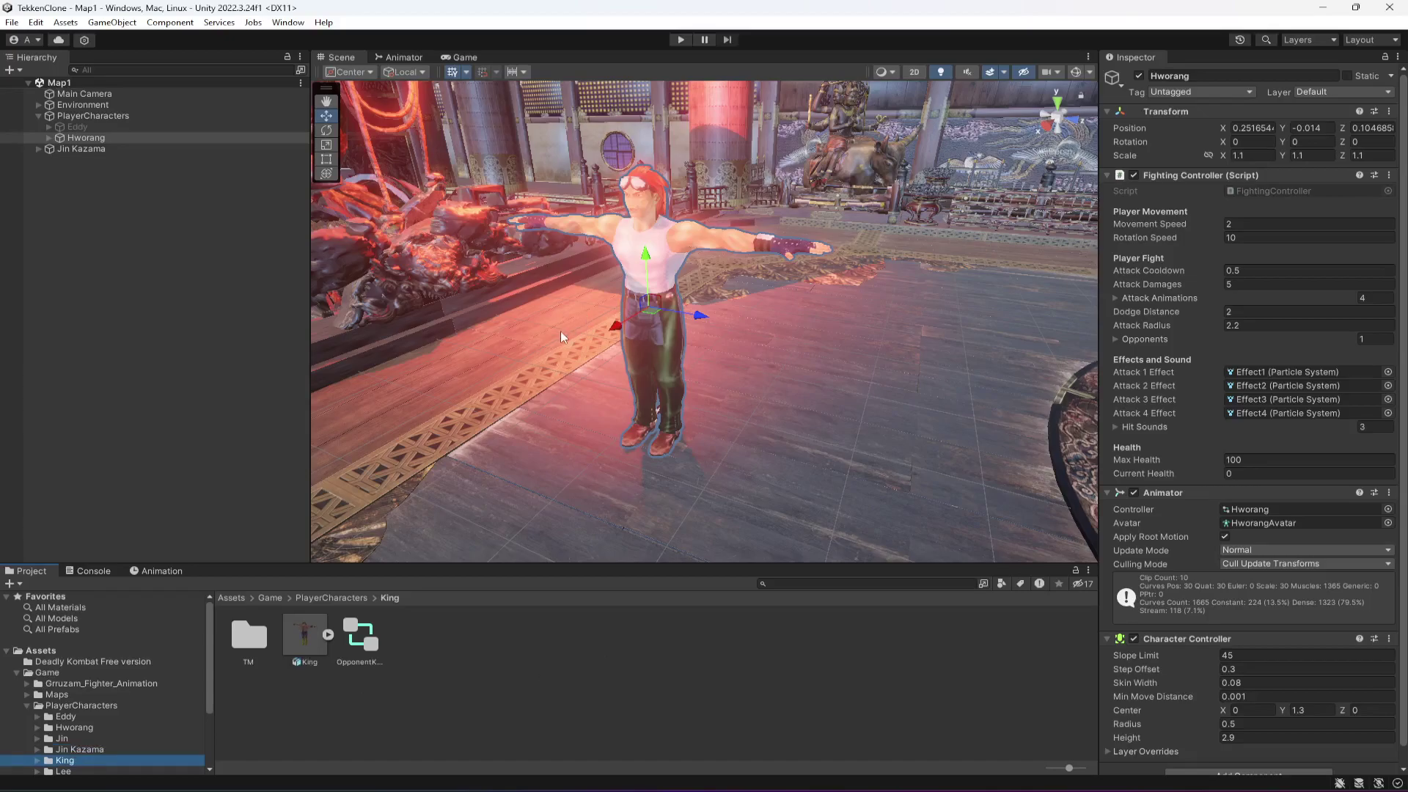
{"action": "left_click", "coordinate": [73, 718]}
{"action": "left_click", "coordinate": [301, 649]}
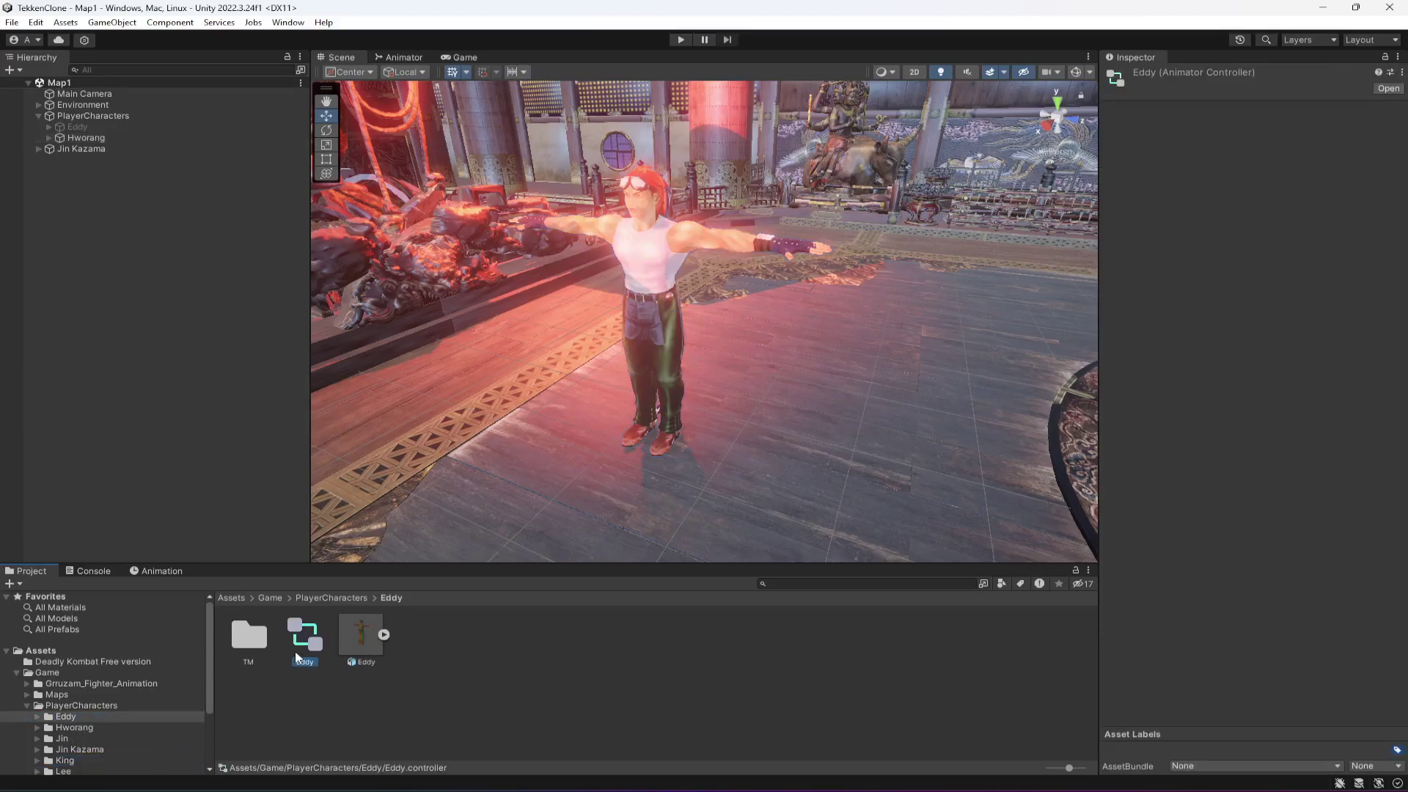
{"action": "key", "text": "ctrl+d"}
{"action": "left_click_drag", "start_coordinate": [143, 725], "coordinate": [77, 762]}
Rename the Eddy 1 controller copy in the King folder to King.
{"action": "left_click", "coordinate": [76, 760]}
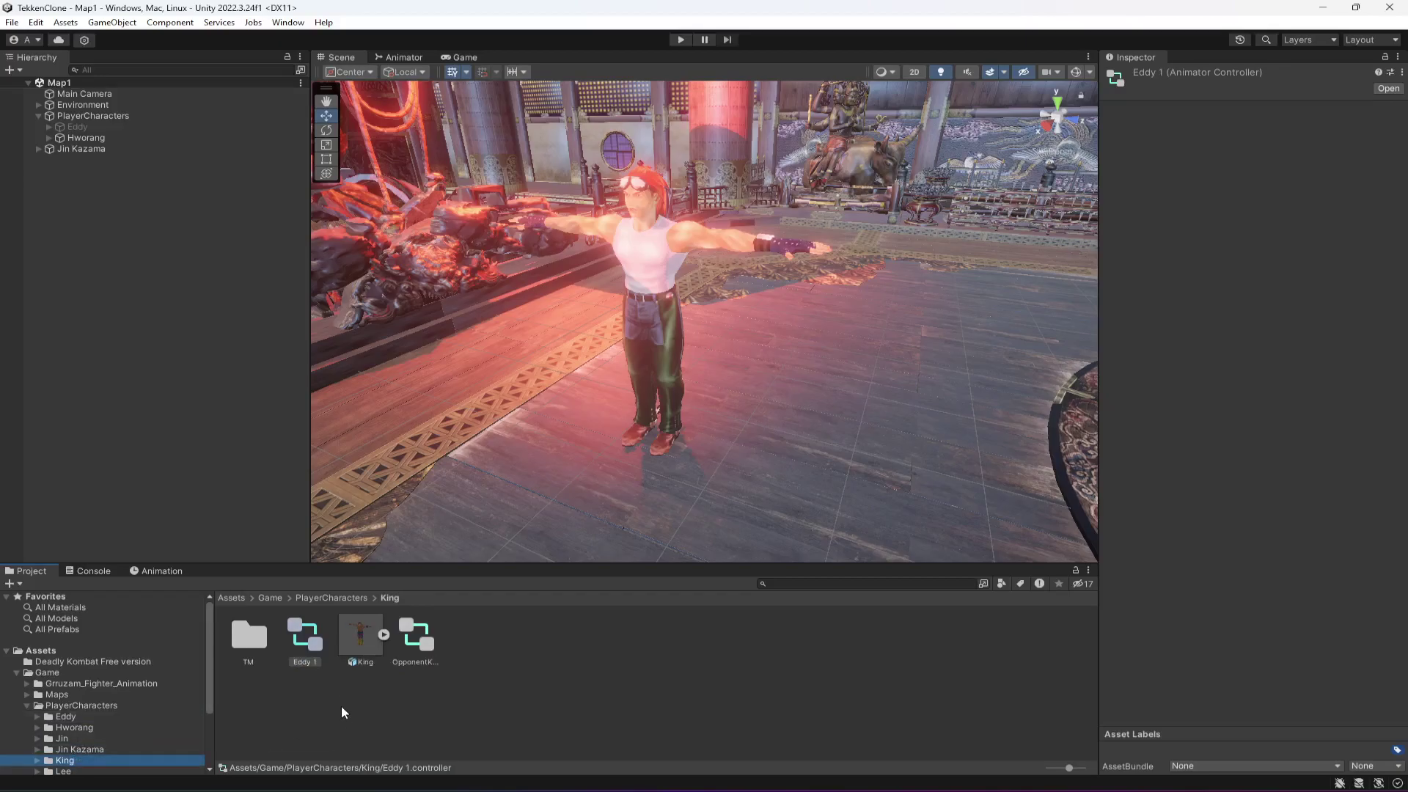
{"action": "right_click", "coordinate": [303, 658]}
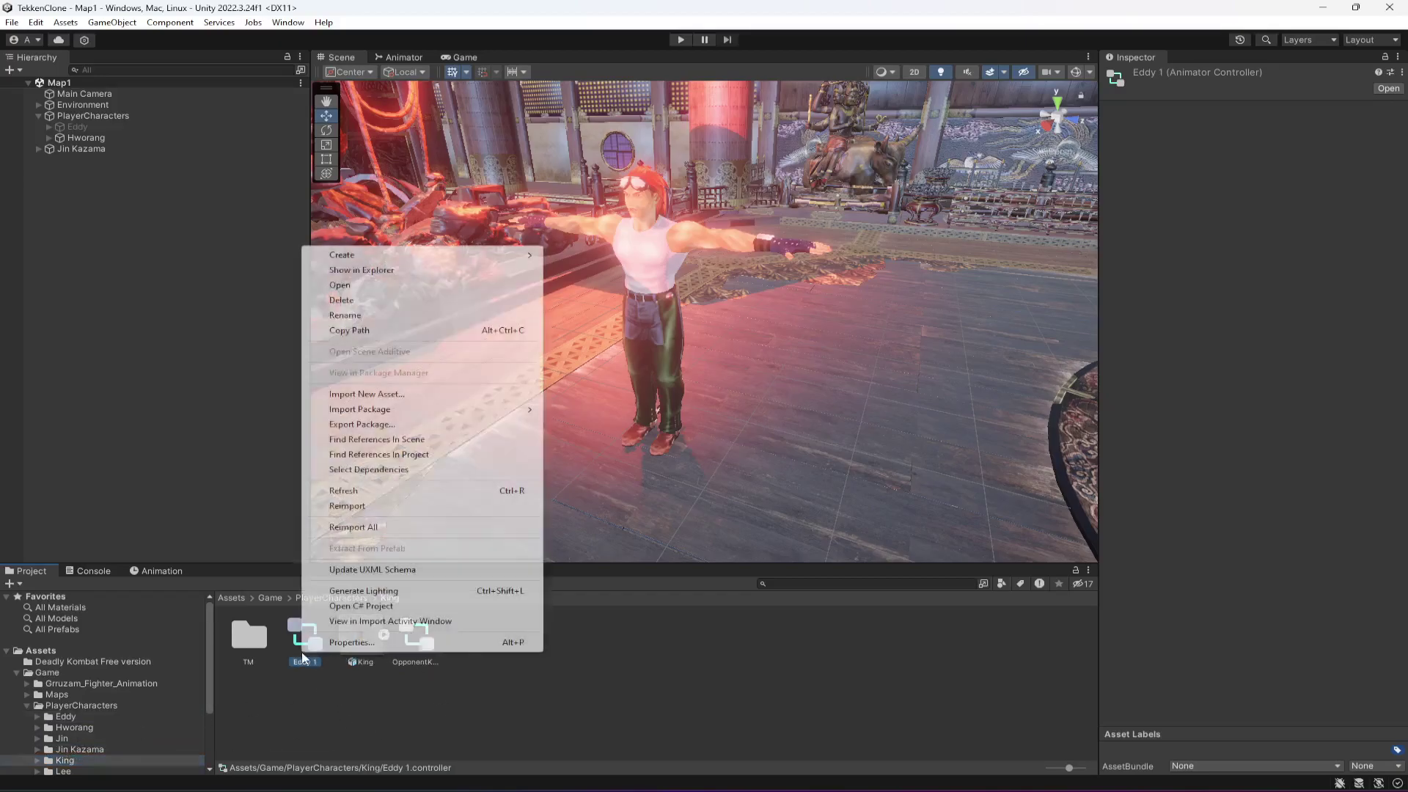
{"action": "left_click", "coordinate": [367, 315]}
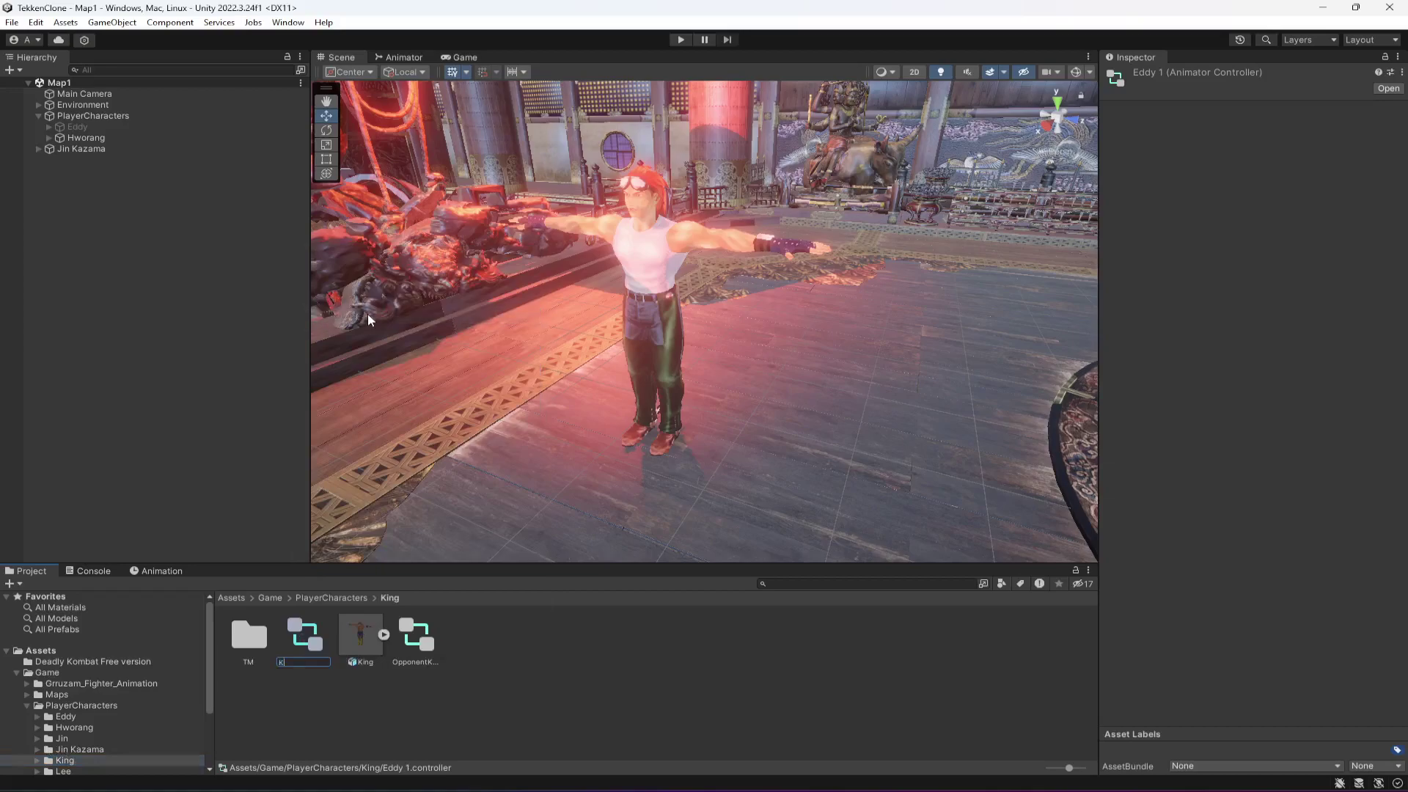
{"action": "key", "text": "Return"}
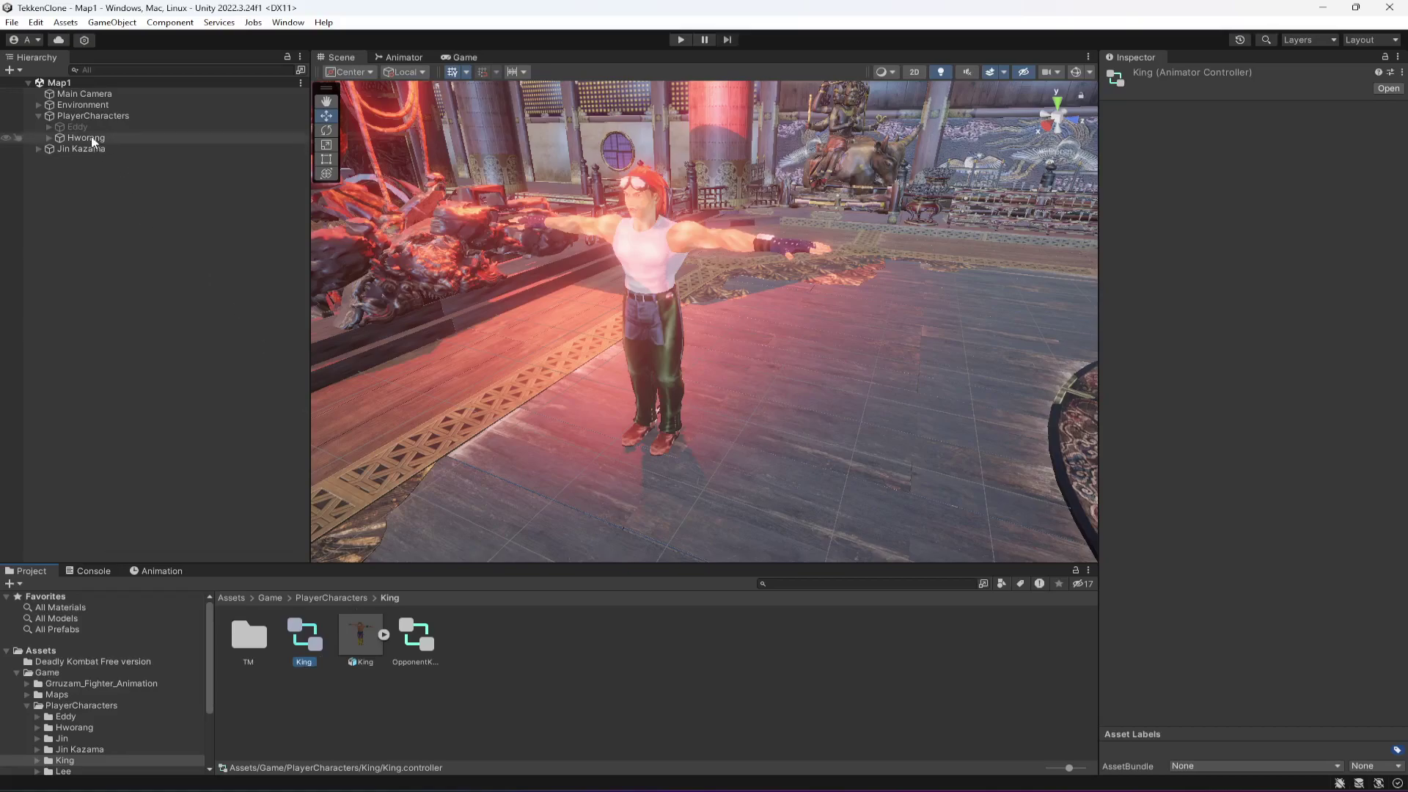
Place the King model on Hwoarang's spot and scale it to 1.1 on all axes.
{"action": "left_click_drag", "start_coordinate": [367, 640], "coordinate": [750, 443]}
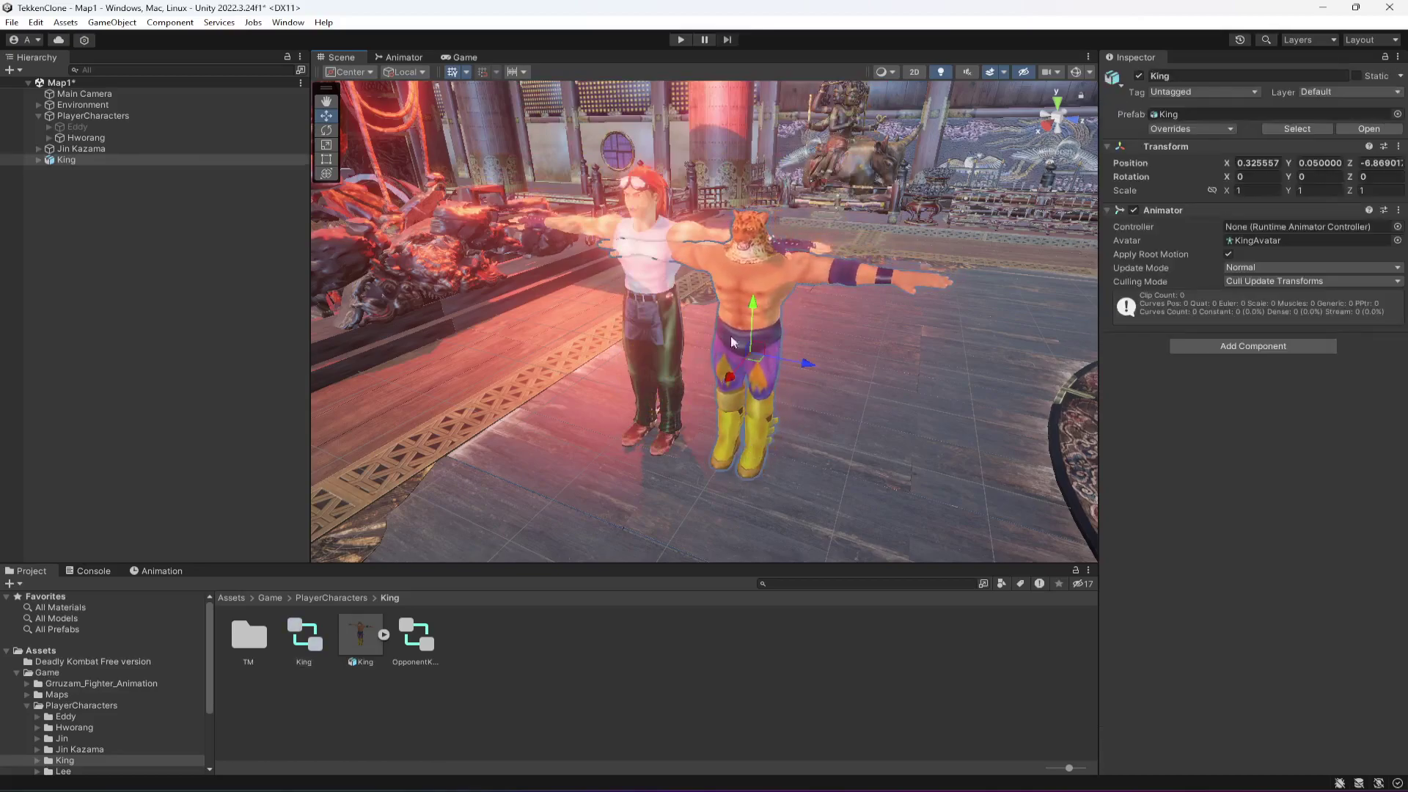
{"action": "left_click_drag", "start_coordinate": [811, 366], "coordinate": [708, 353]}
{"action": "left_click_drag", "start_coordinate": [656, 287], "coordinate": [670, 289]}
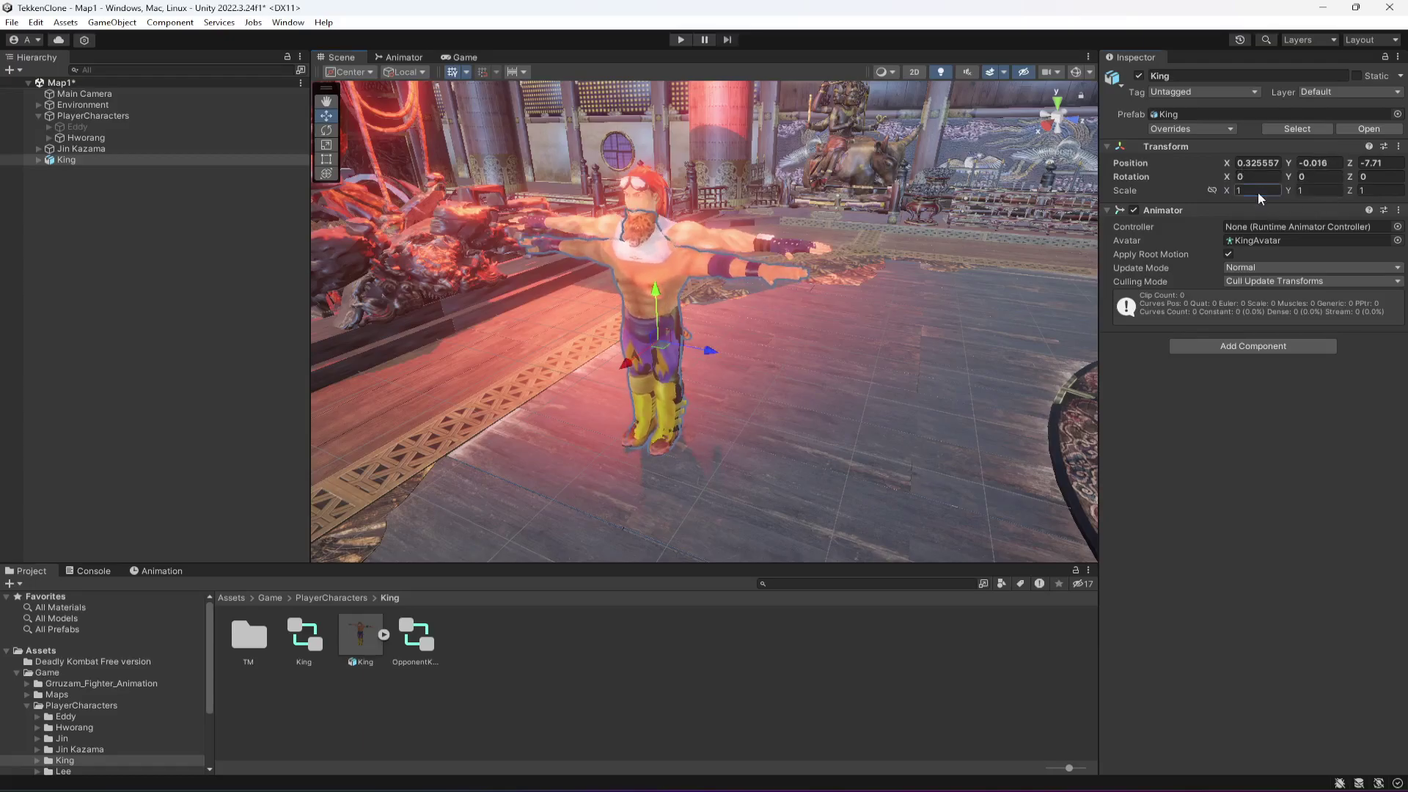
{"action": "type", "text": "1"}
{"action": "key", "text": "Tab"}
{"action": "type", "text": "1.1"}
{"action": "key", "text": "Tab"}
{"action": "type", "text": ".1"}
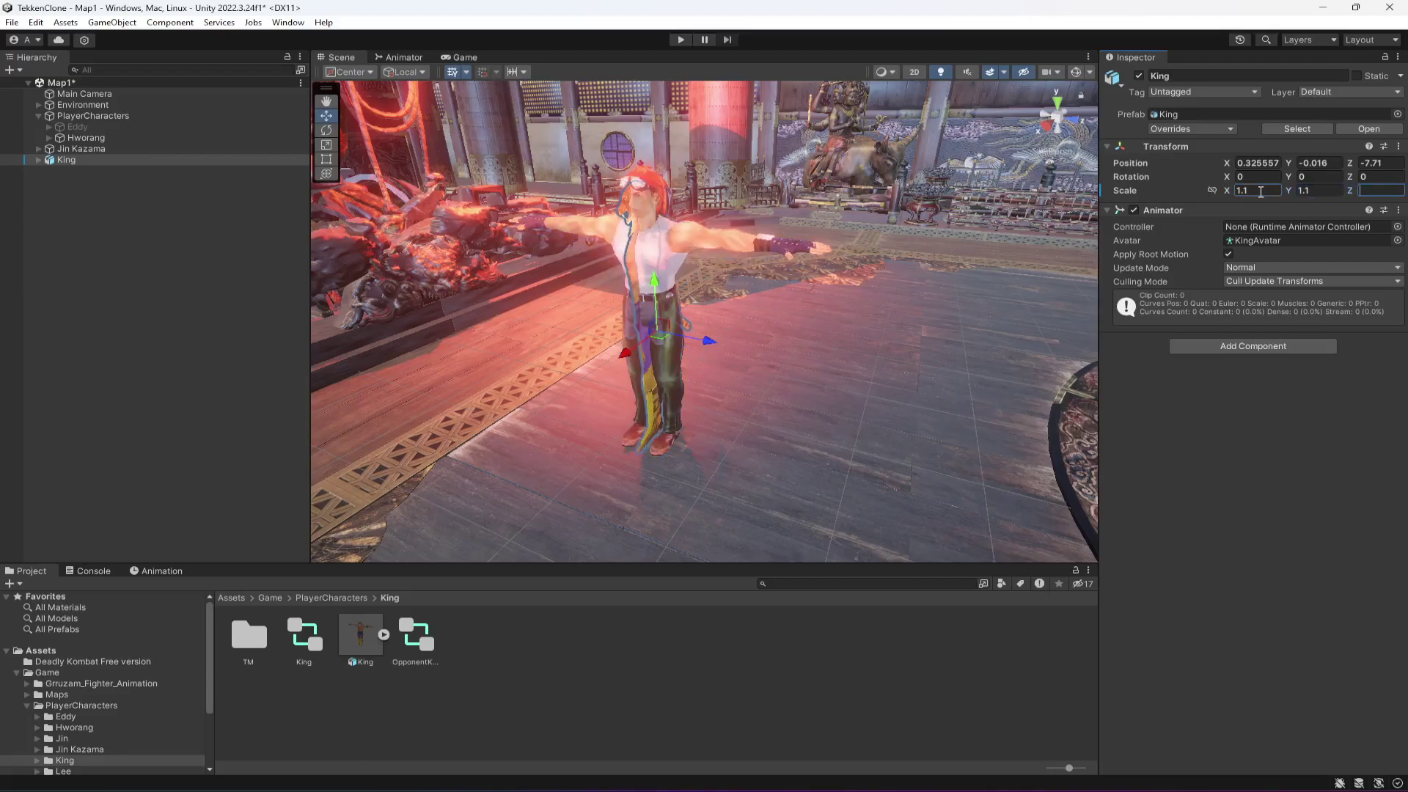
{"action": "type", "text": "1.1"}
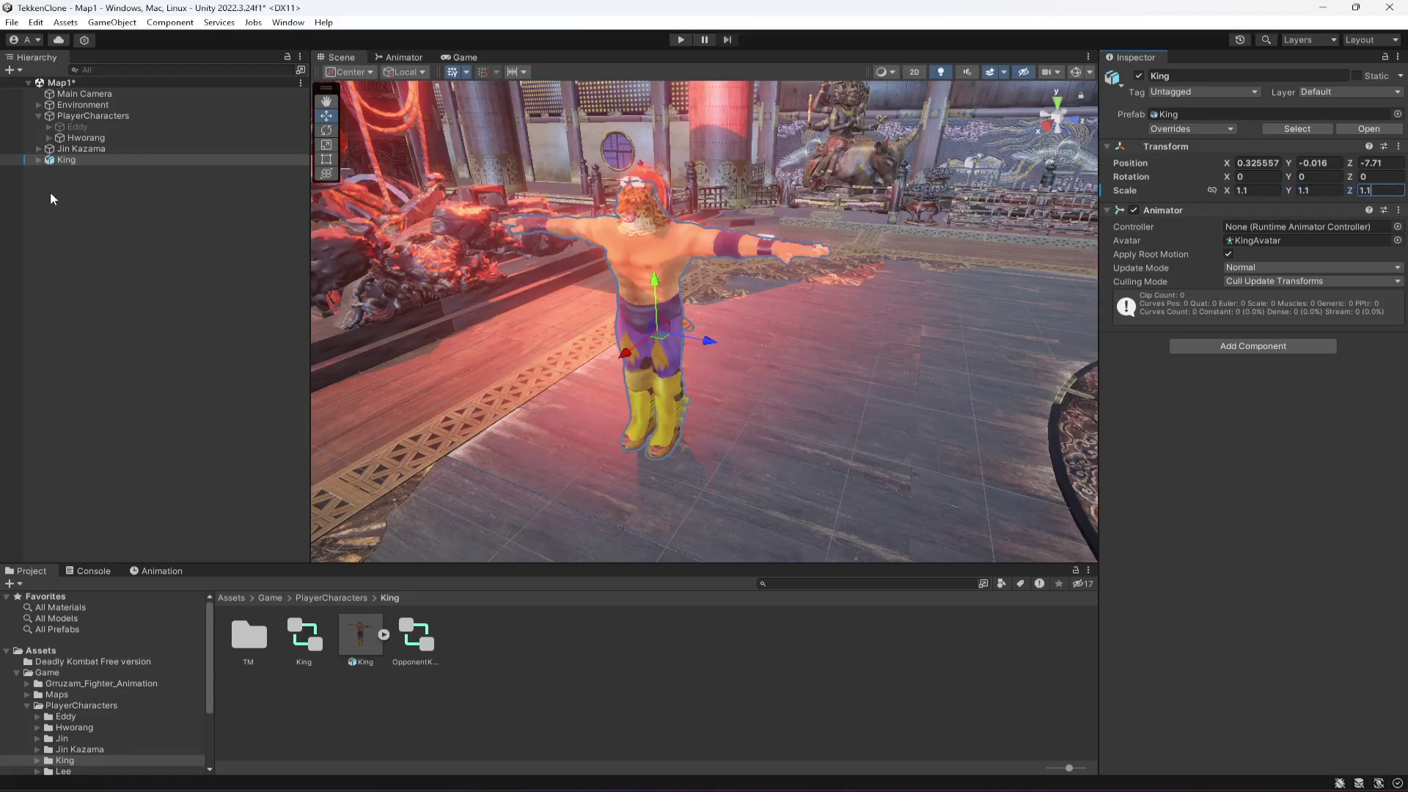
Parent King under PlayerCharacters and unpack its prefab completely.
{"action": "left_click_drag", "start_coordinate": [74, 161], "coordinate": [92, 116]}
{"action": "right_click", "coordinate": [74, 151]}
{"action": "mouse_move", "coordinate": [198, 338]}
{"action": "left_click", "coordinate": [333, 447]}
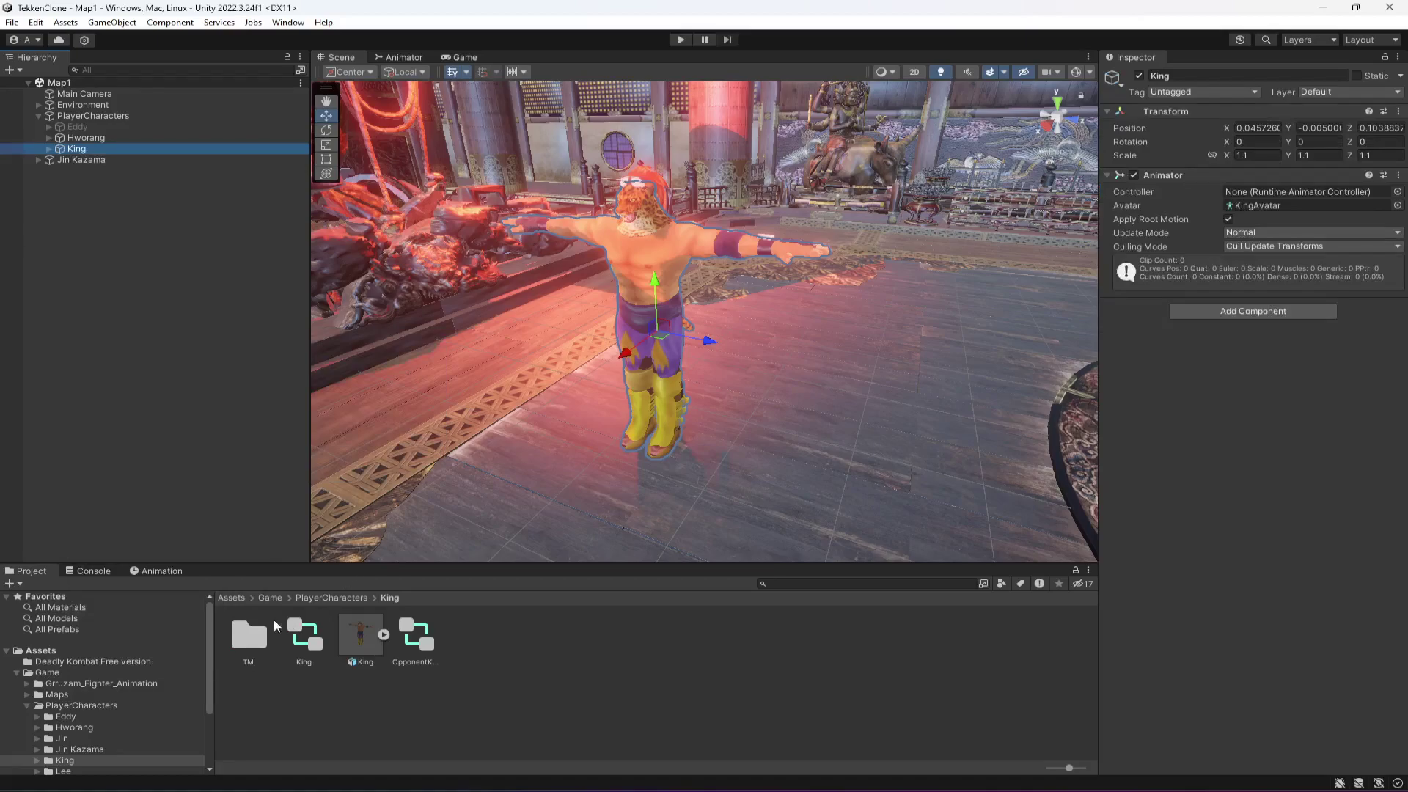
Assign the King animator controller and paste Hwoarang's Fighting Controller onto King as new.
{"action": "left_click_drag", "start_coordinate": [305, 652], "coordinate": [1265, 198]}
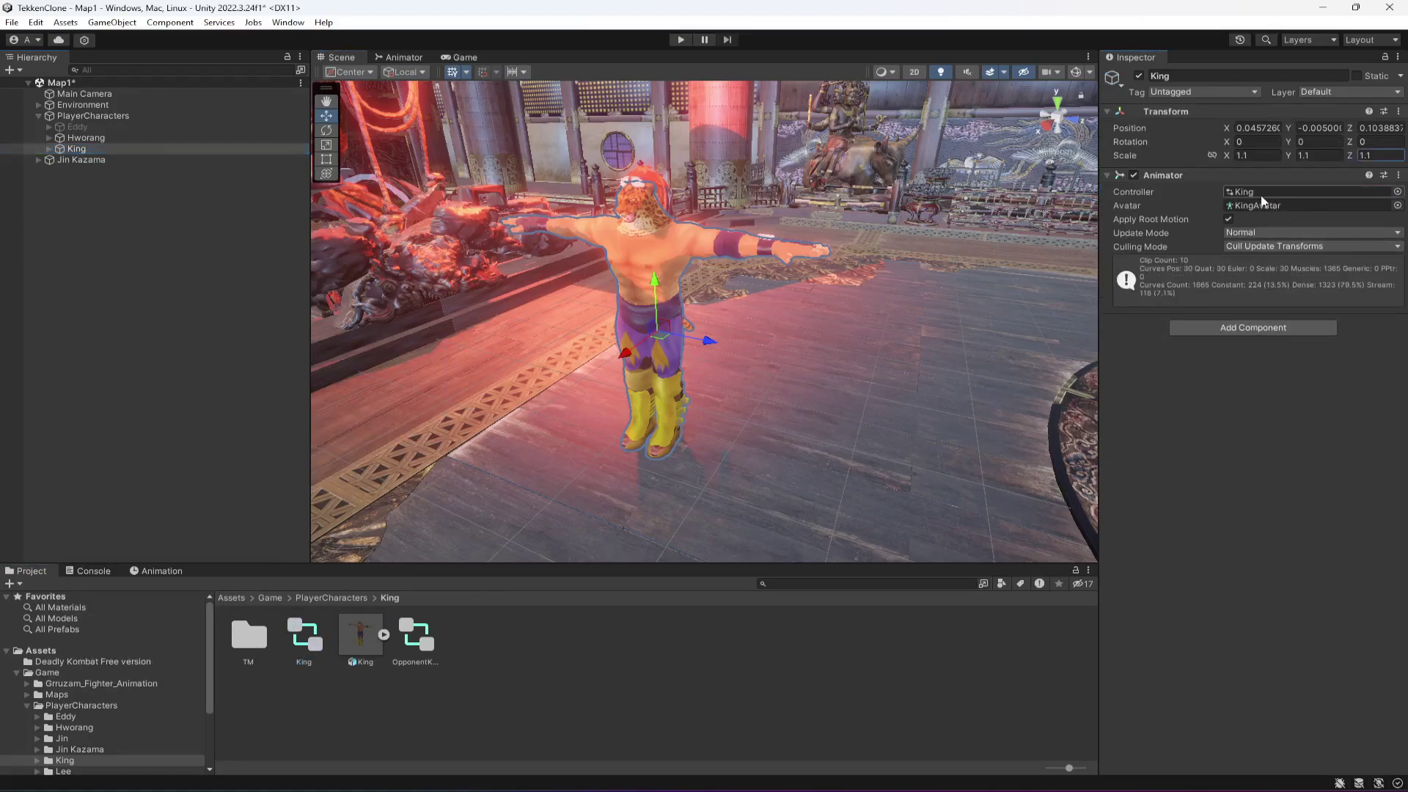
{"action": "left_click", "coordinate": [83, 140]}
{"action": "left_click", "coordinate": [1388, 175]}
{"action": "left_click", "coordinate": [1296, 287]}
{"action": "left_click", "coordinate": [76, 149]}
{"action": "left_click", "coordinate": [1398, 112]}
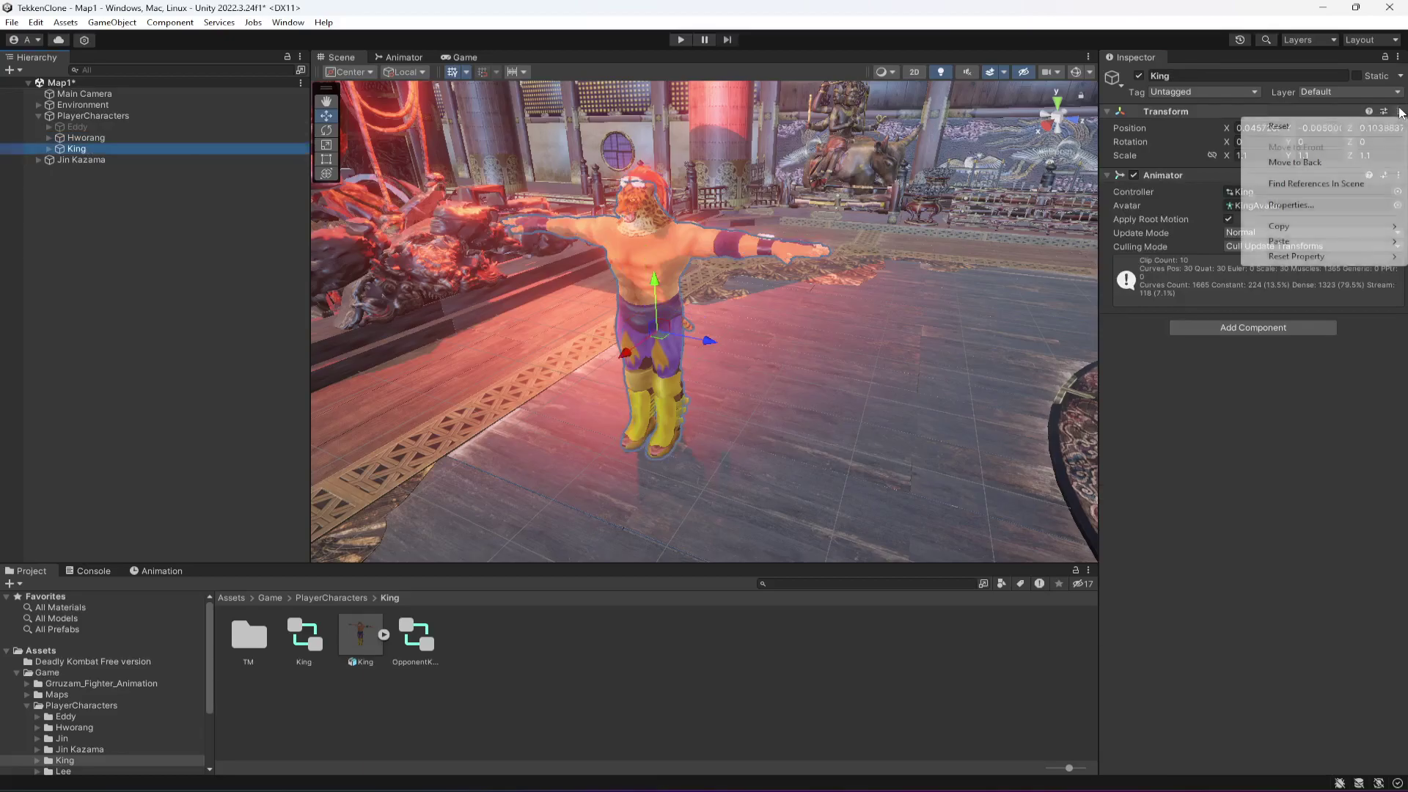
{"action": "mouse_move", "coordinate": [1312, 241]}
{"action": "left_click", "coordinate": [1198, 311]}
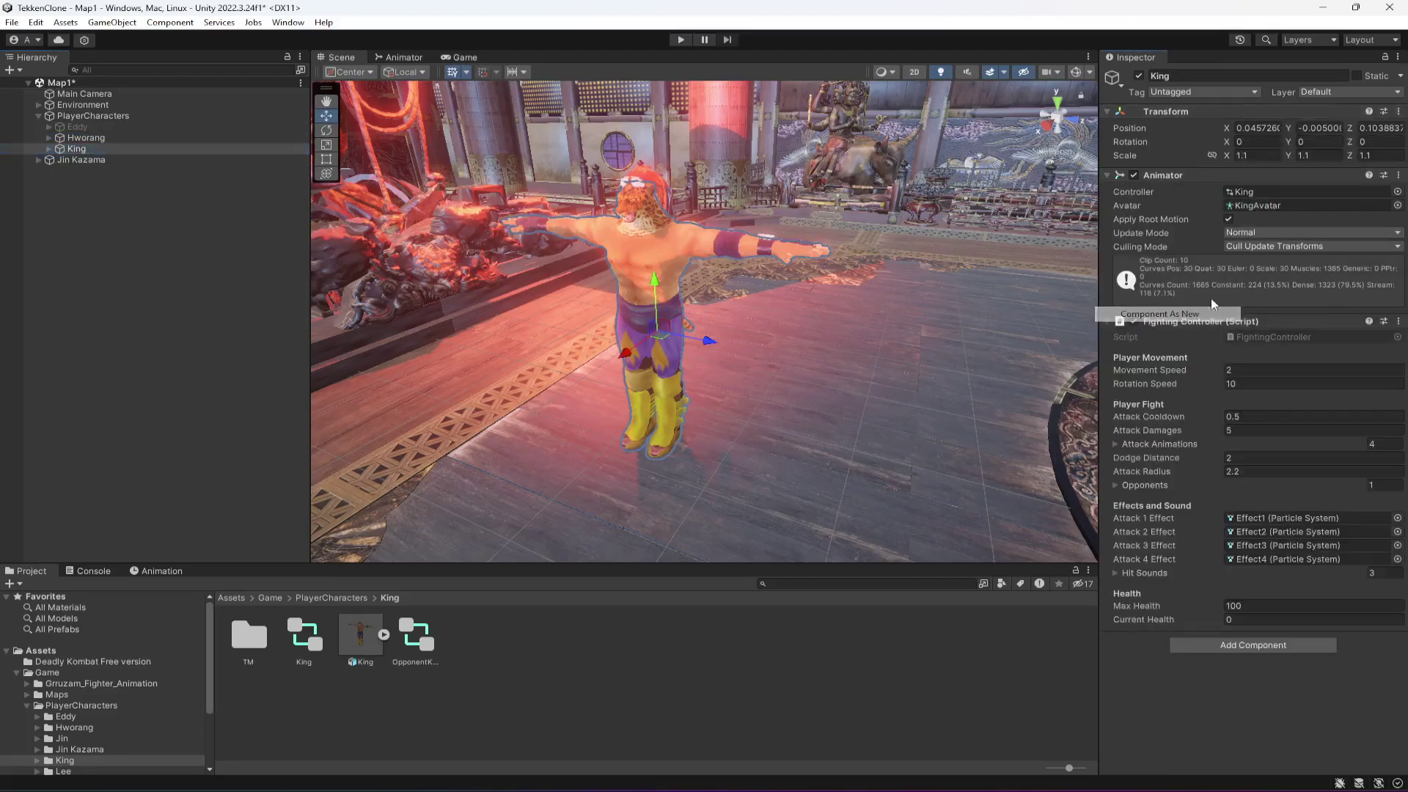
{"action": "left_click_drag", "start_coordinate": [1217, 323], "coordinate": [1186, 173]}
Copy Hwoarang's Character Controller and paste it onto King as a new component.
{"action": "left_click", "coordinate": [86, 137]}
{"action": "scroll", "coordinate": [1283, 586], "scroll_direction": "down", "scroll_amount": 1}
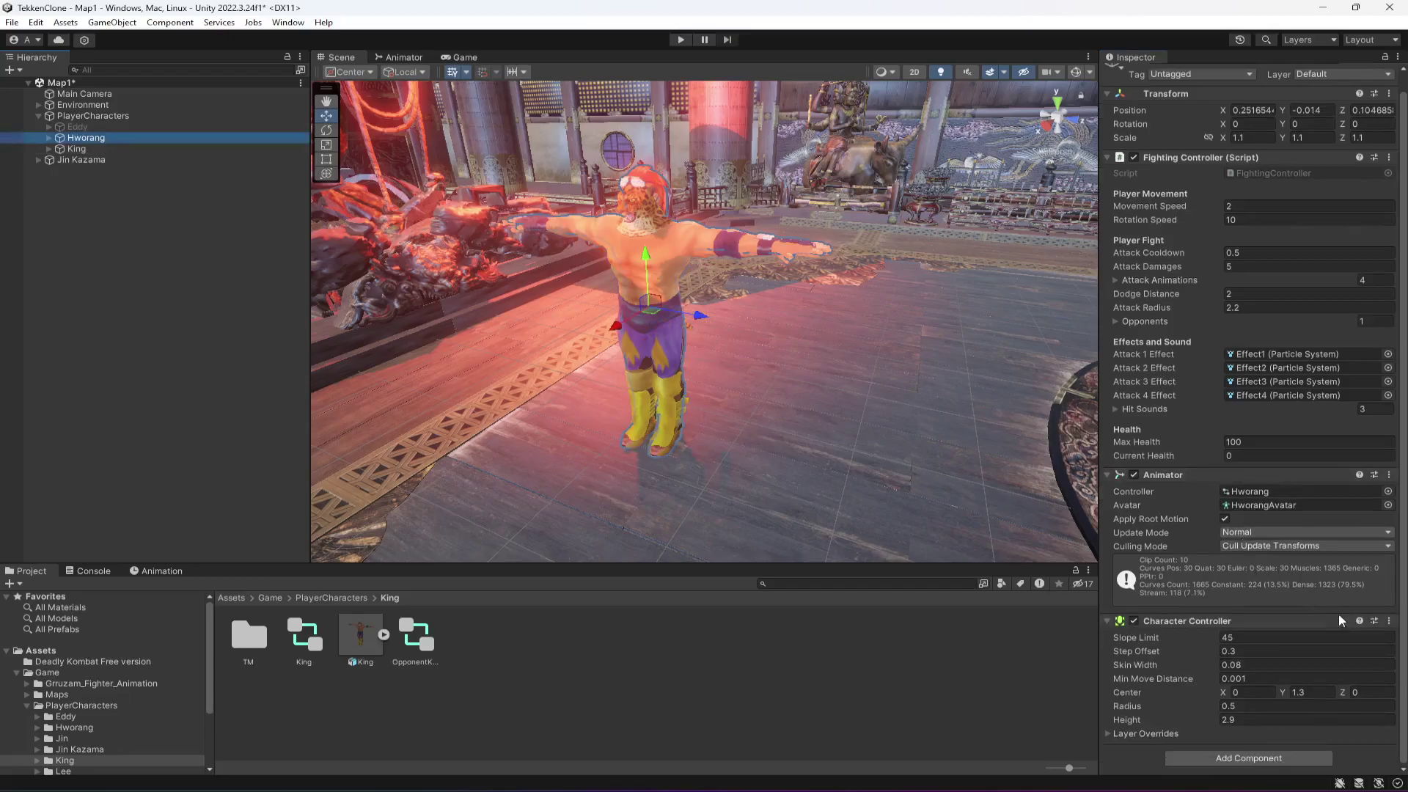
{"action": "left_click", "coordinate": [1389, 621]}
{"action": "left_click", "coordinate": [1305, 544]}
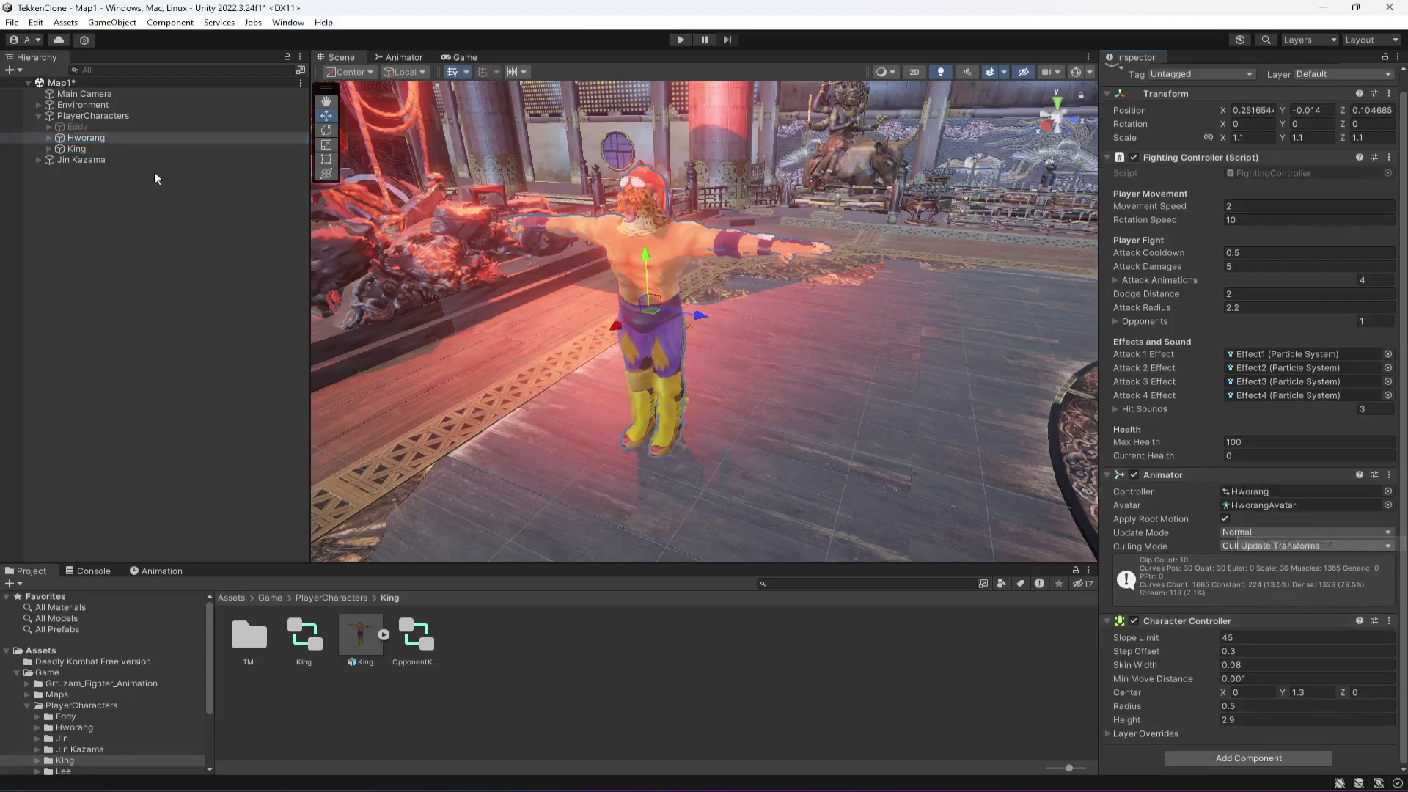
{"action": "left_click", "coordinate": [72, 149]}
{"action": "left_click", "coordinate": [1398, 493]}
{"action": "left_click", "coordinate": [1315, 618]}
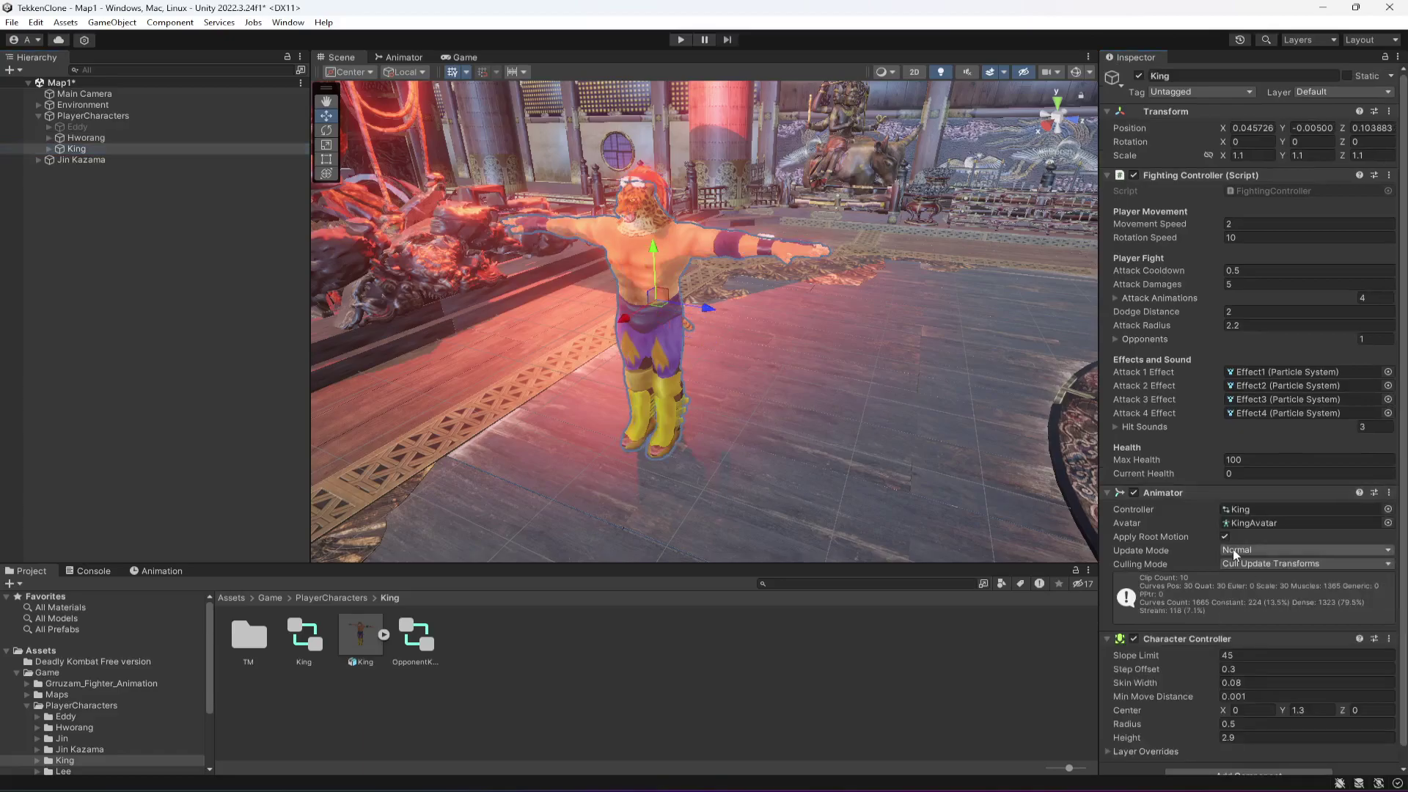
Check King's collider capsule with gizmos and inspect the Opponents list and Attack 1–4 Effect fields.
{"action": "left_click", "coordinate": [1077, 71]}
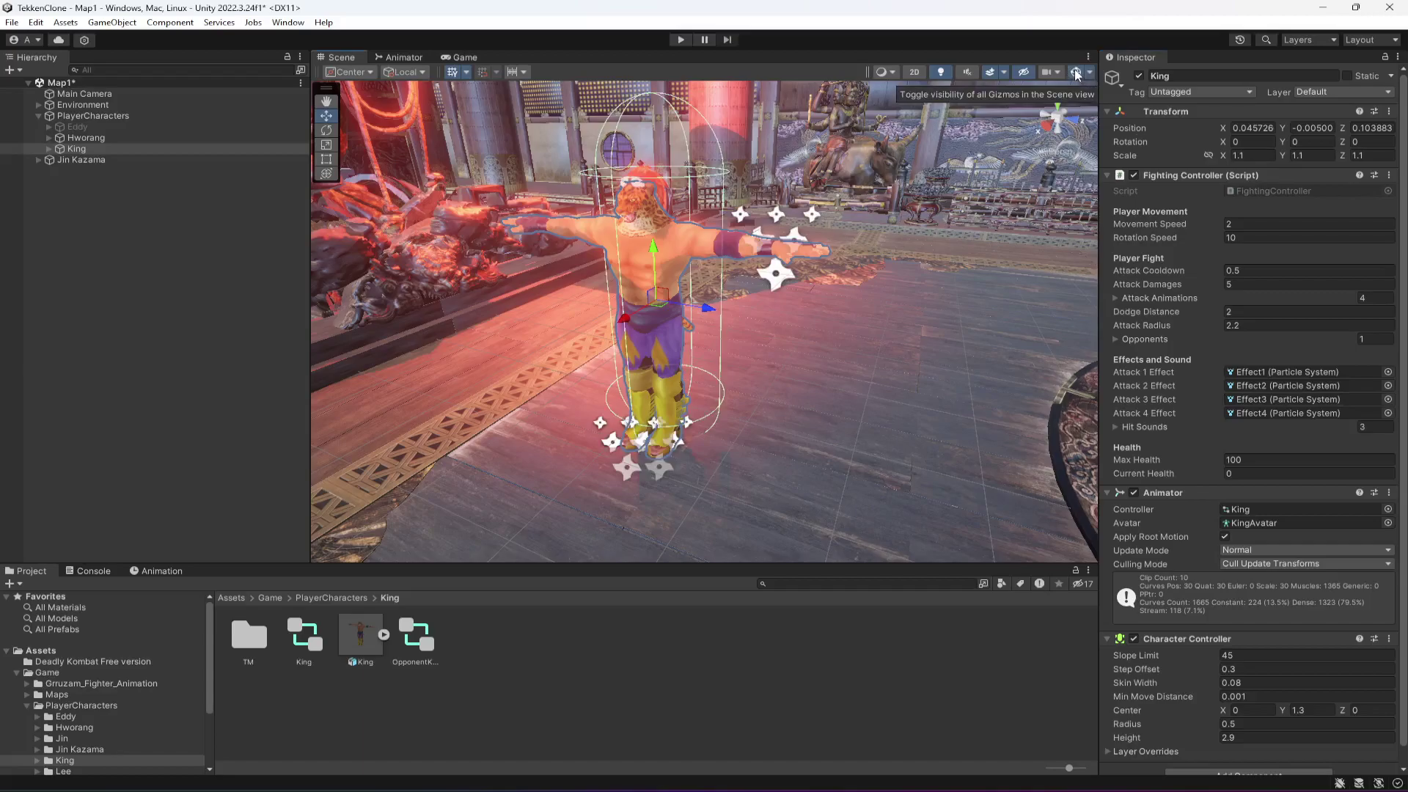
{"action": "left_click", "coordinate": [1076, 72]}
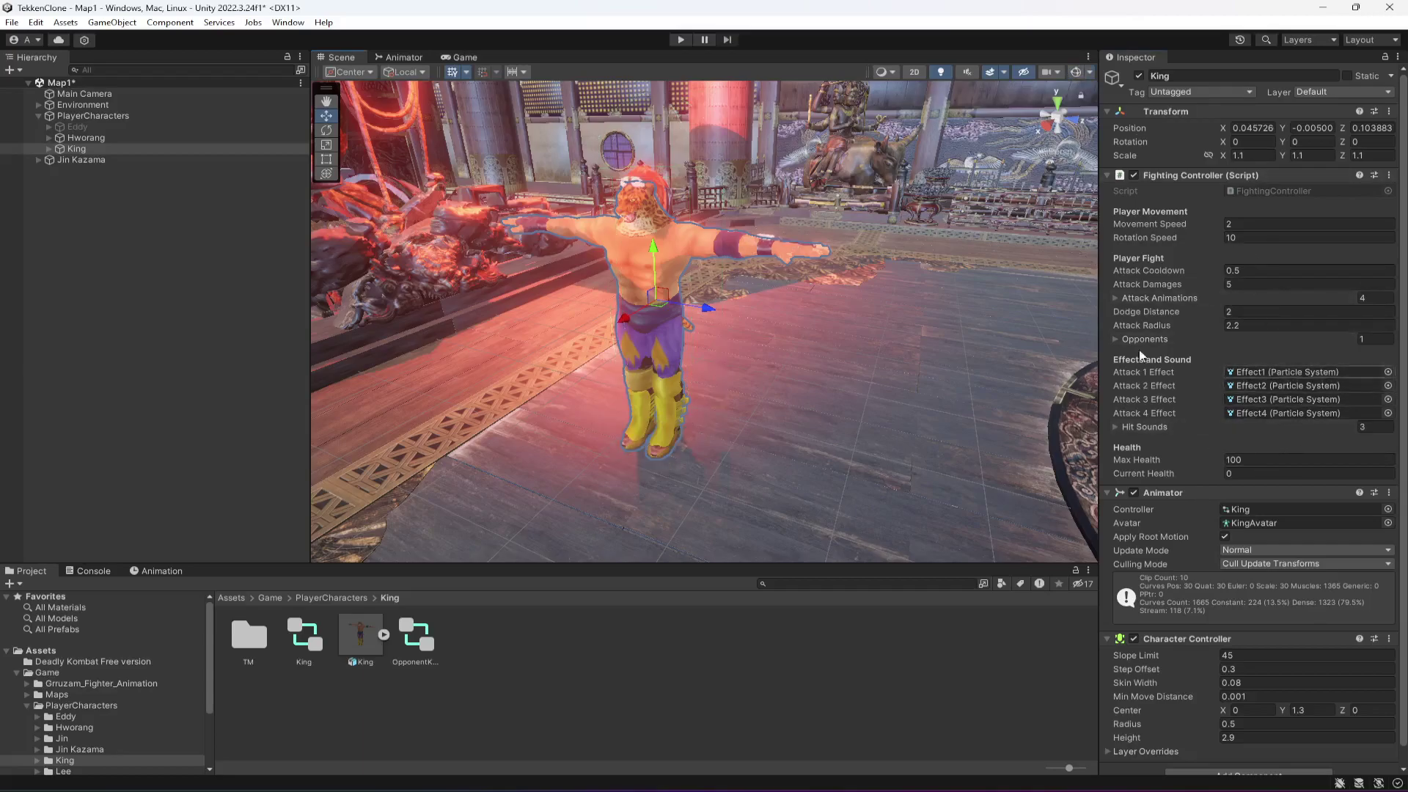
{"action": "left_click", "coordinate": [1114, 339]}
{"action": "left_click", "coordinate": [1114, 339]}
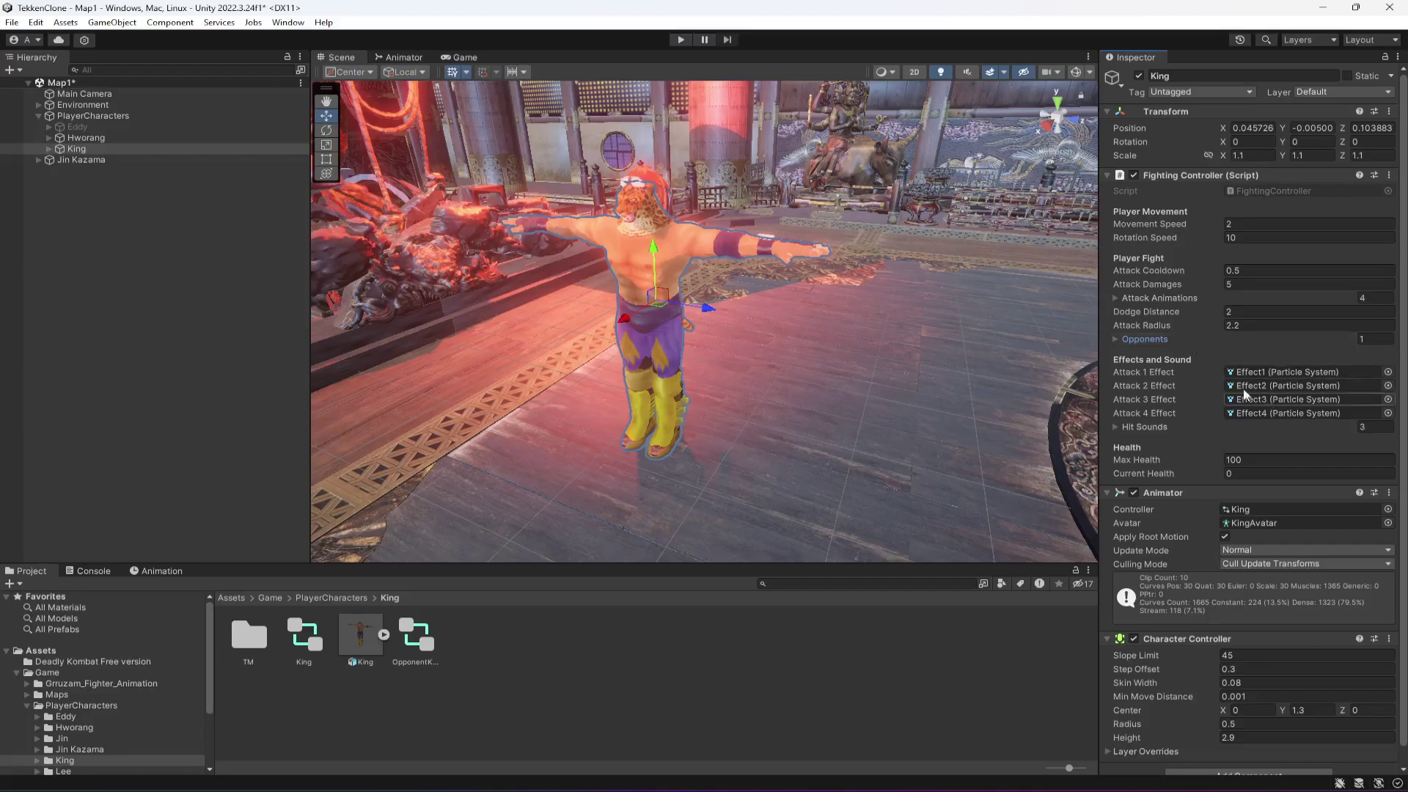
{"action": "left_click", "coordinate": [1269, 371]}
{"action": "left_click", "coordinate": [1267, 386]}
{"action": "left_click", "coordinate": [1272, 399]}
{"action": "left_click", "coordinate": [1273, 413]}
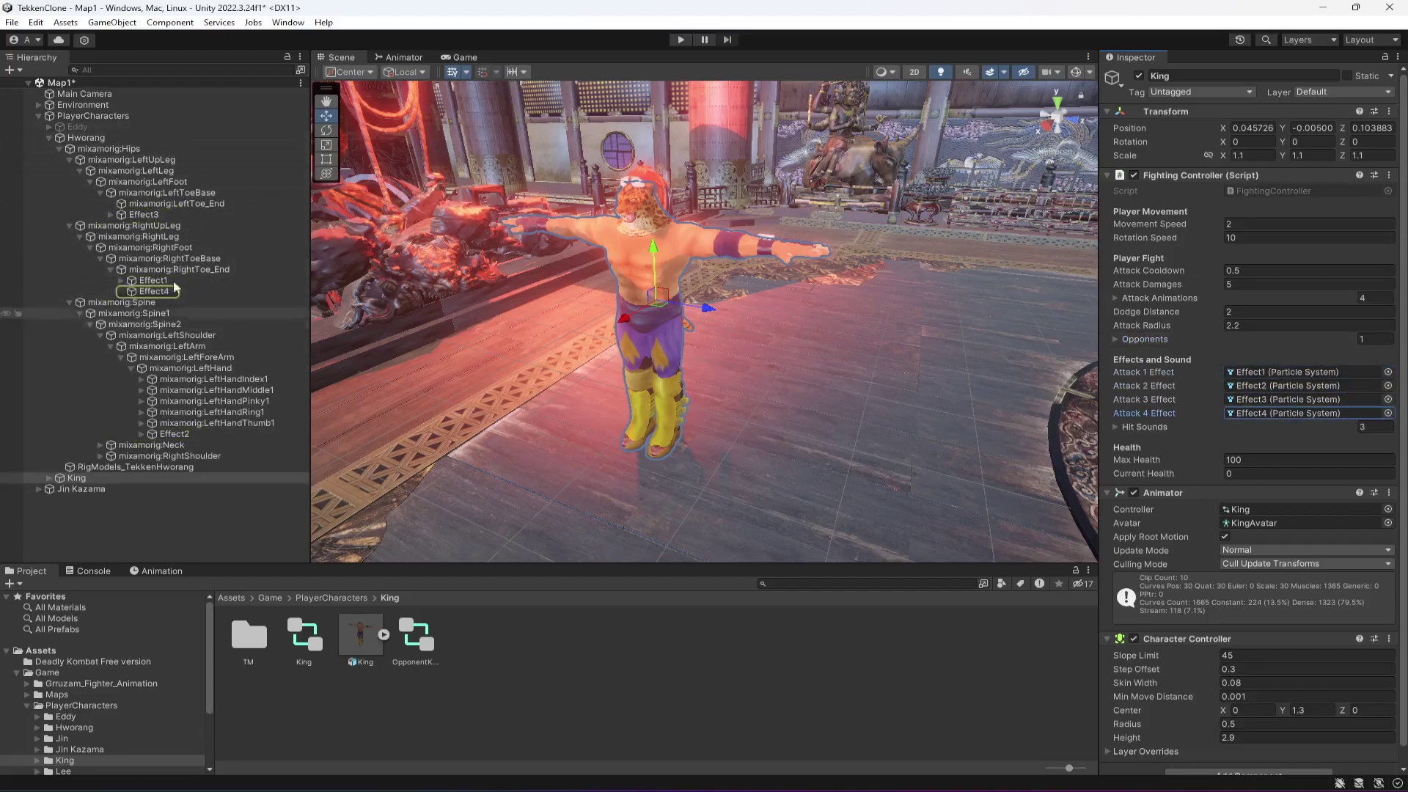
Put a copy of Effect3 under King's LeftToeBase with its transform reset.
{"action": "left_click", "coordinate": [48, 478]}
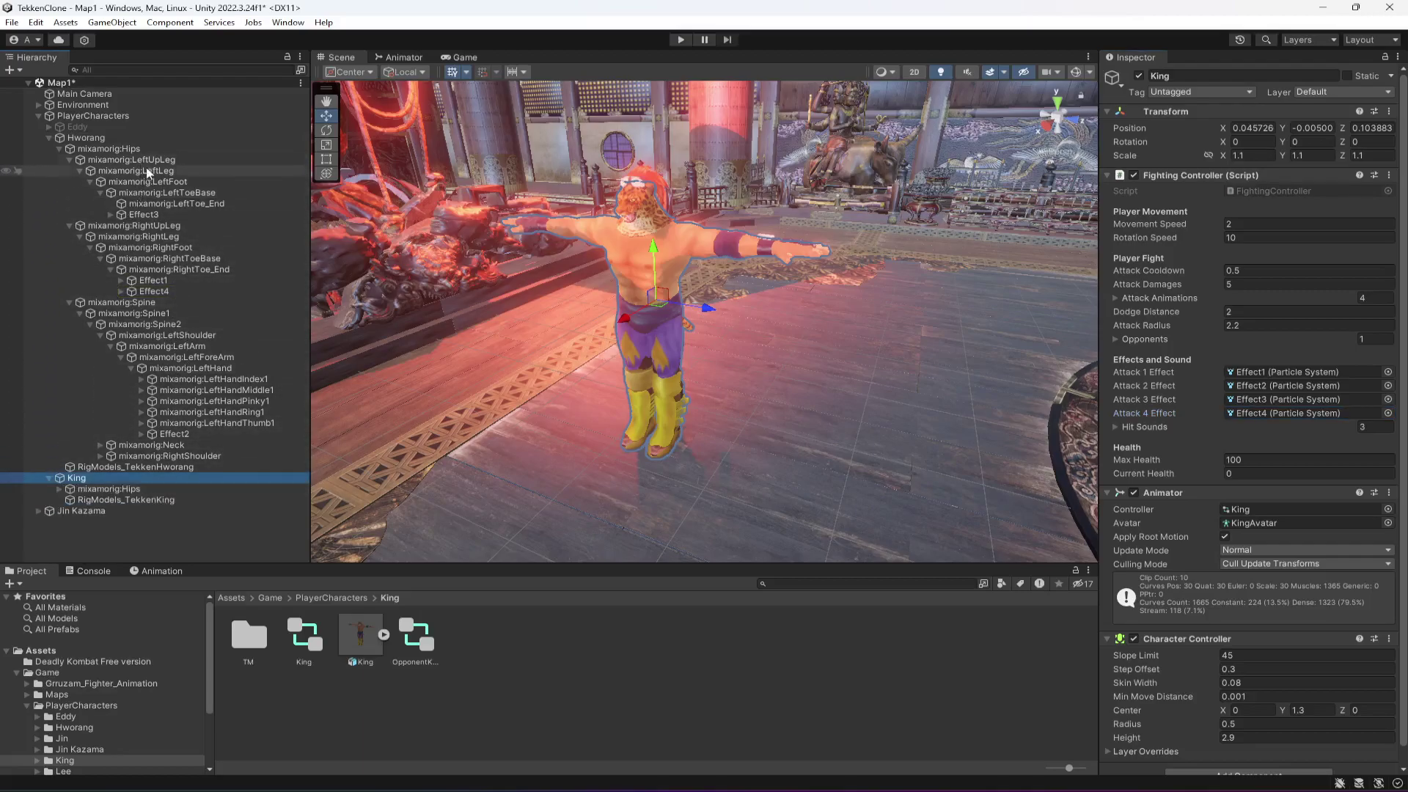
{"action": "left_click", "coordinate": [59, 490]}
{"action": "left_click", "coordinate": [69, 500]}
{"action": "left_click", "coordinate": [80, 512]}
{"action": "left_click", "coordinate": [90, 521]}
{"action": "left_click", "coordinate": [100, 532]}
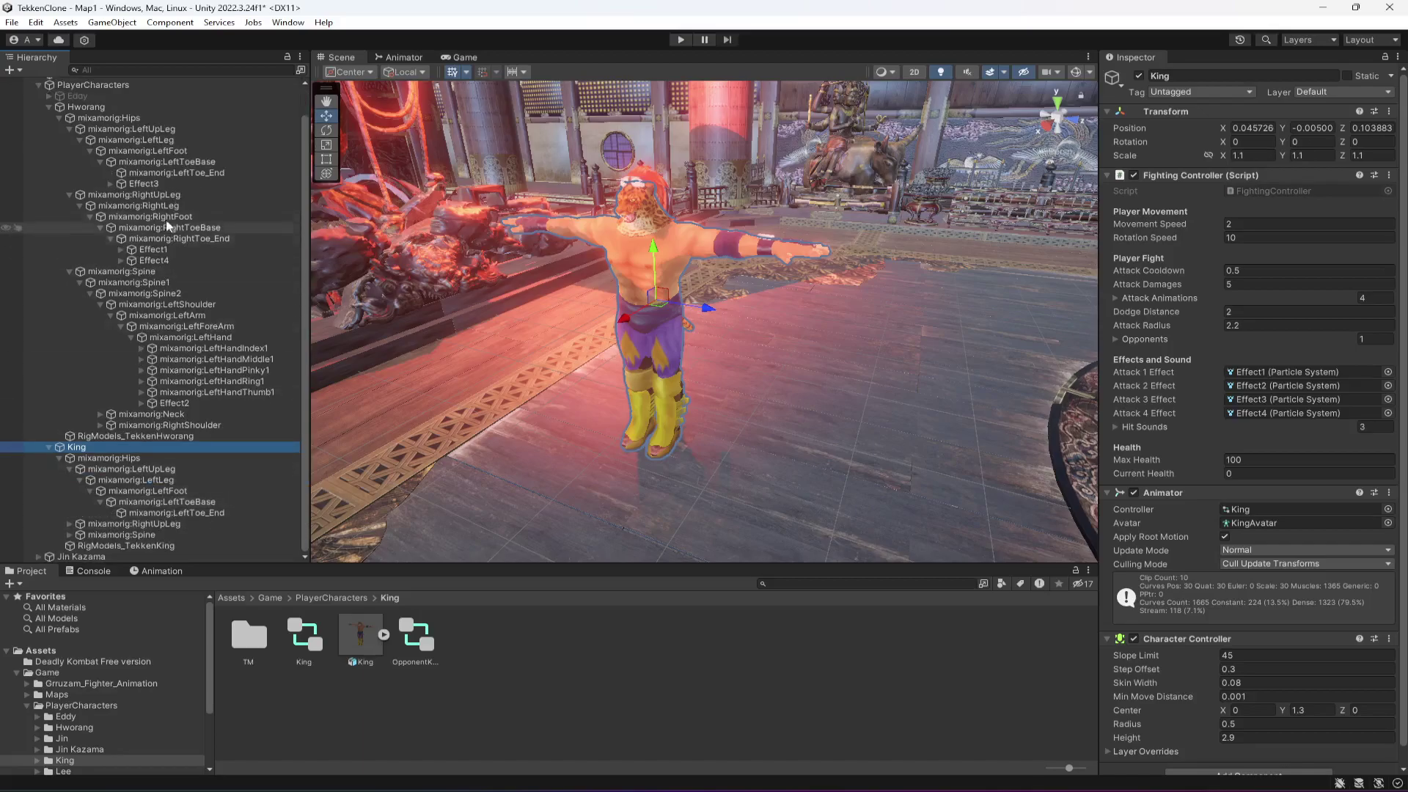
{"action": "left_click", "coordinate": [157, 184]}
{"action": "key", "text": "ctrl+d"}
{"action": "left_click_drag", "start_coordinate": [159, 193], "coordinate": [182, 512]}
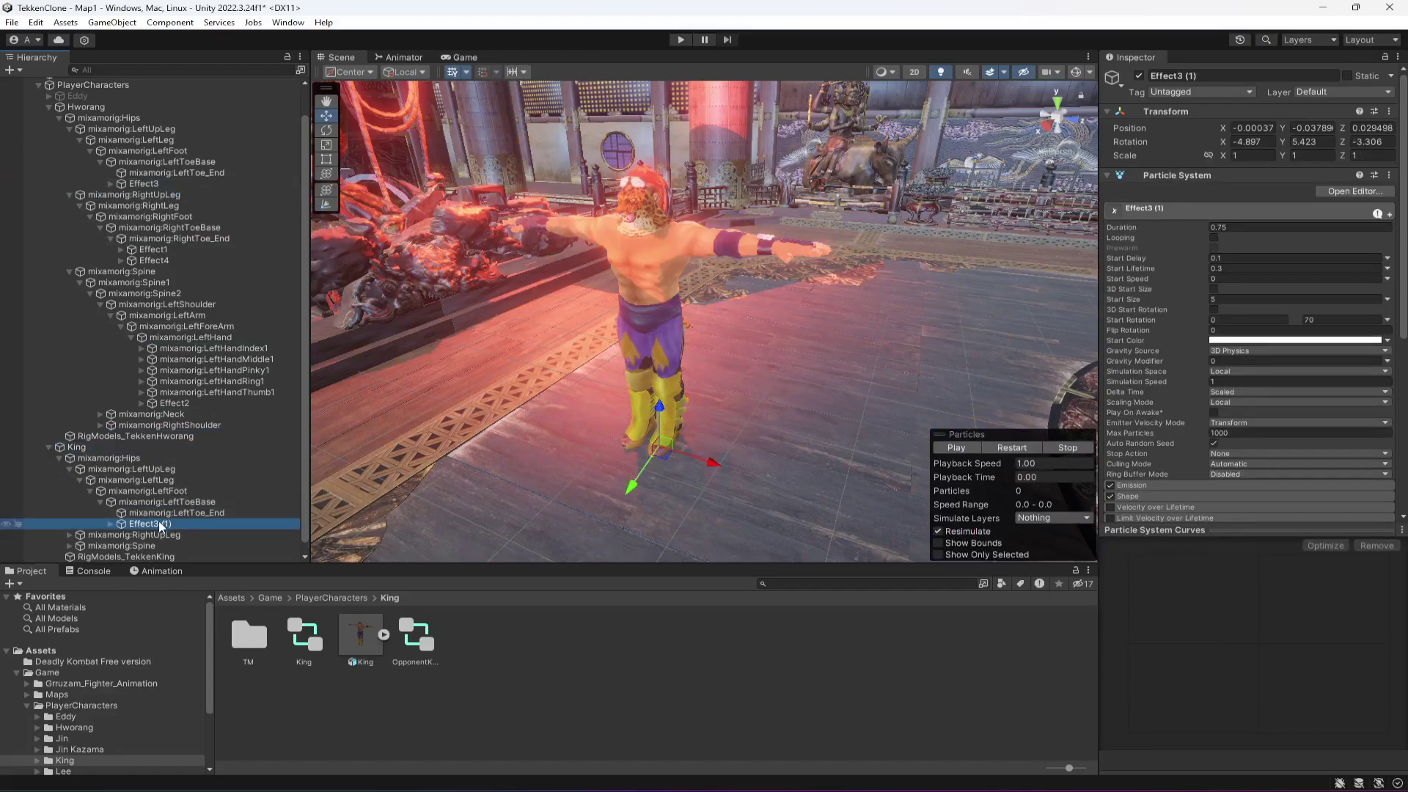
{"action": "left_click", "coordinate": [1389, 111]}
{"action": "left_click", "coordinate": [1290, 130]}
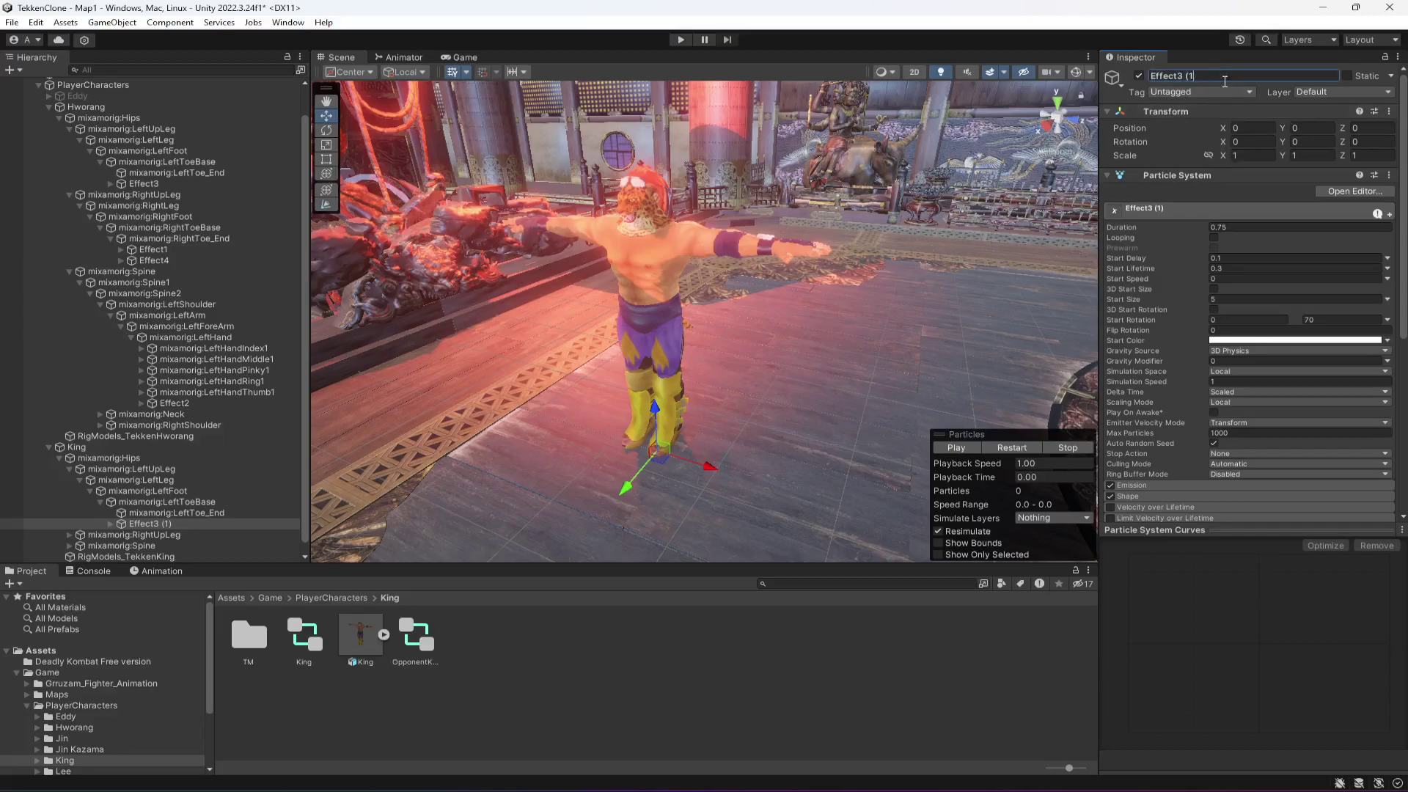
{"action": "left_click", "coordinate": [167, 521]}
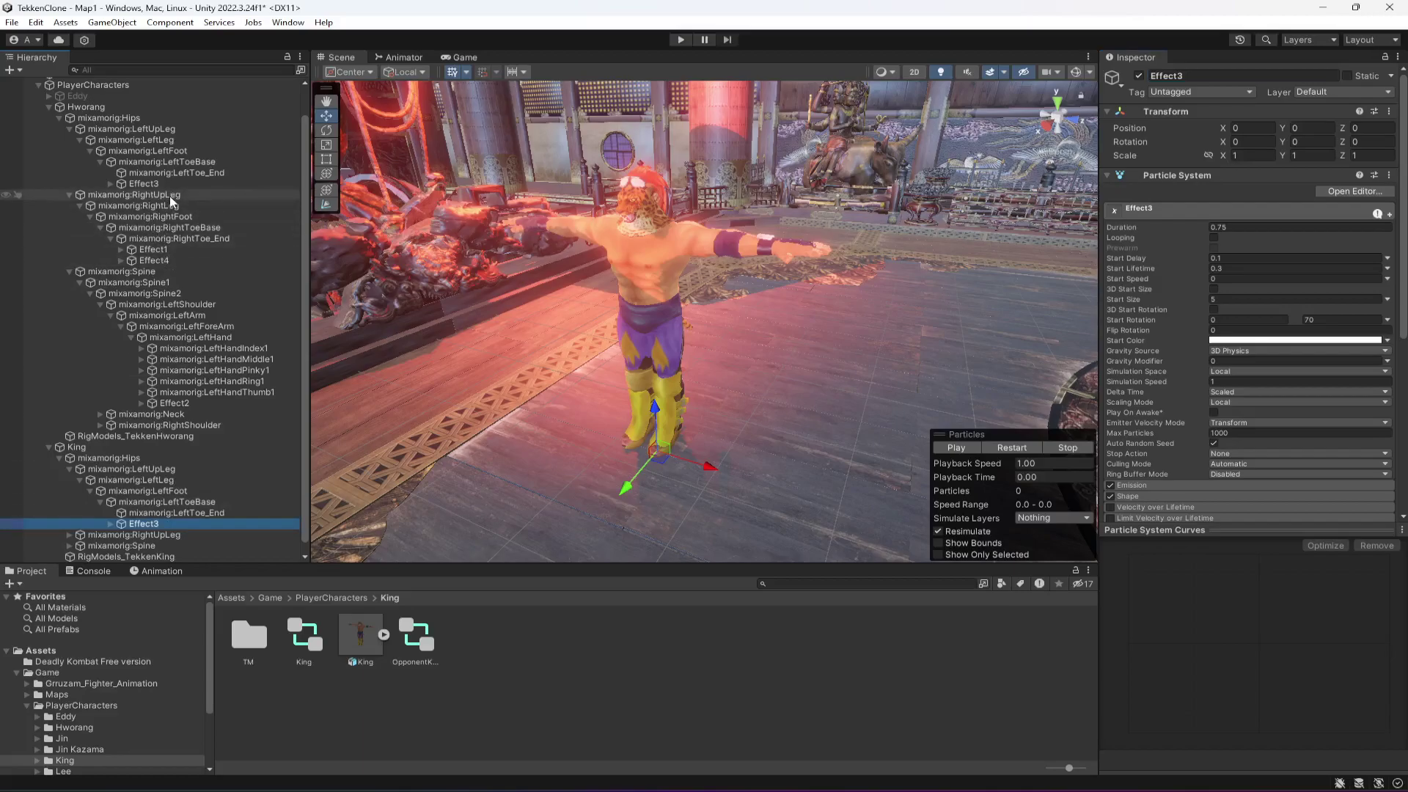
Put copies of Effect1 and Effect4 under King's RightToeBase with transforms reset.
{"action": "scroll", "coordinate": [137, 492], "scroll_direction": "down", "scroll_amount": 1}
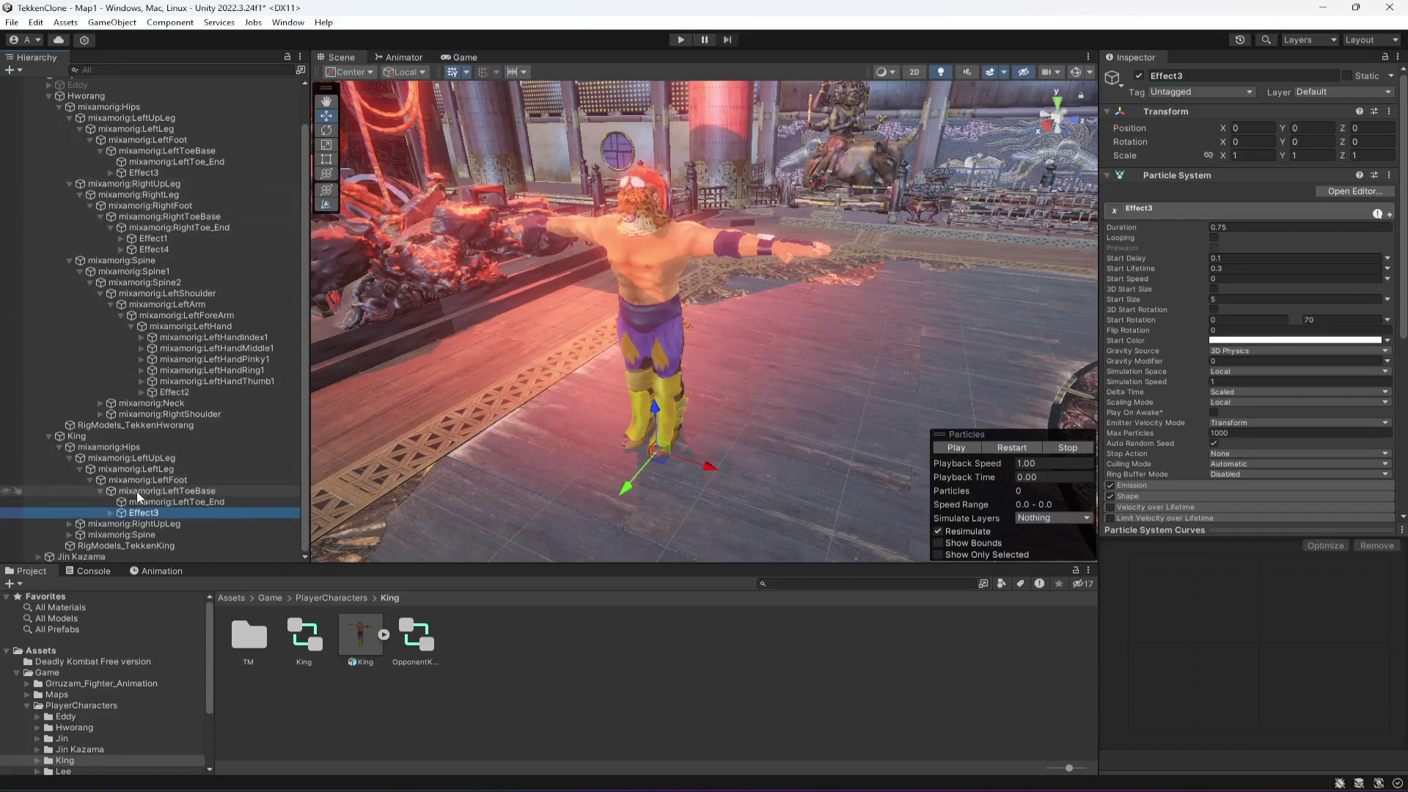
{"action": "left_click", "coordinate": [70, 524]}
{"action": "left_click", "coordinate": [80, 524]}
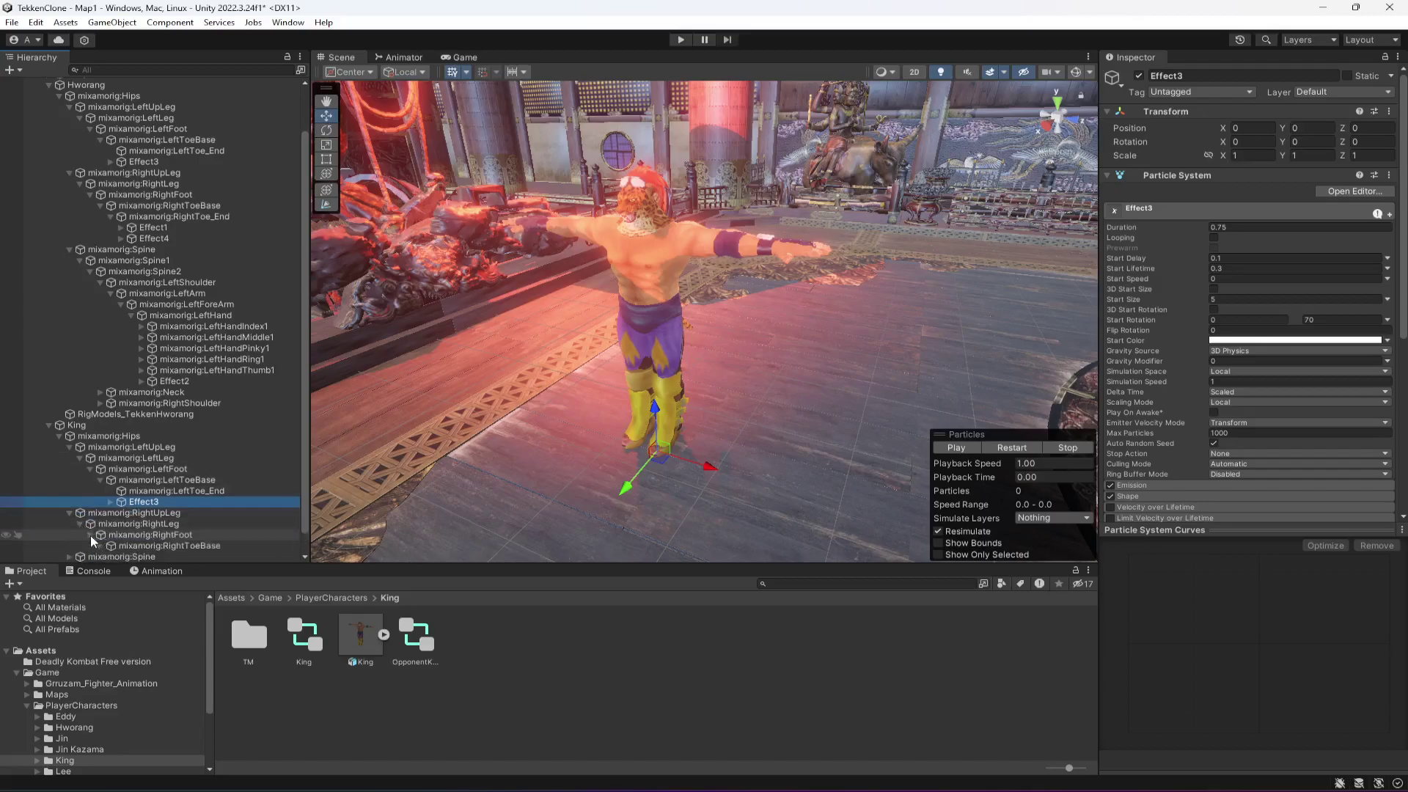
{"action": "left_click", "coordinate": [101, 546]}
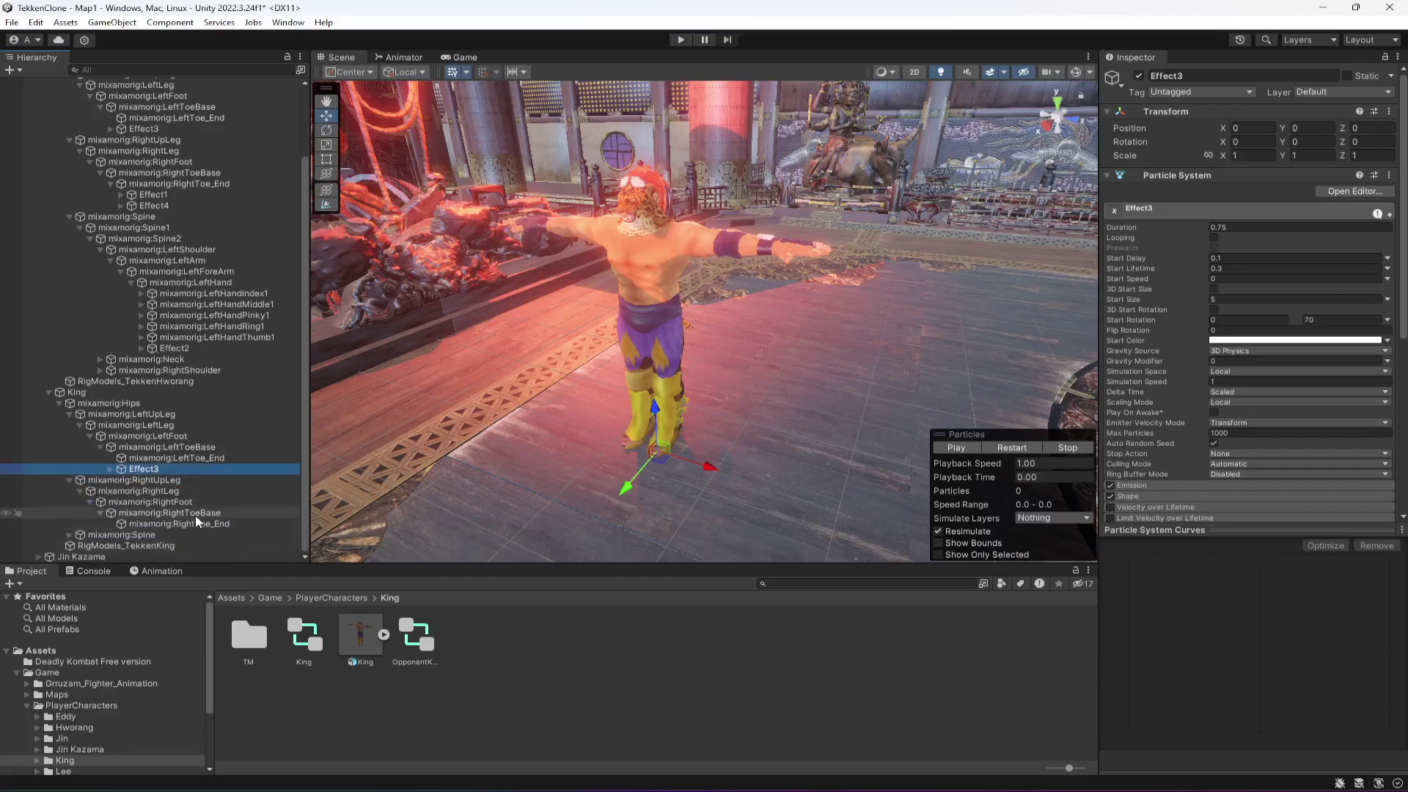
{"action": "scroll", "coordinate": [195, 517], "scroll_direction": "up", "scroll_amount": 3}
{"action": "left_click", "coordinate": [153, 236]}
{"action": "left_click", "coordinate": [160, 246], "text": "ctrl"}
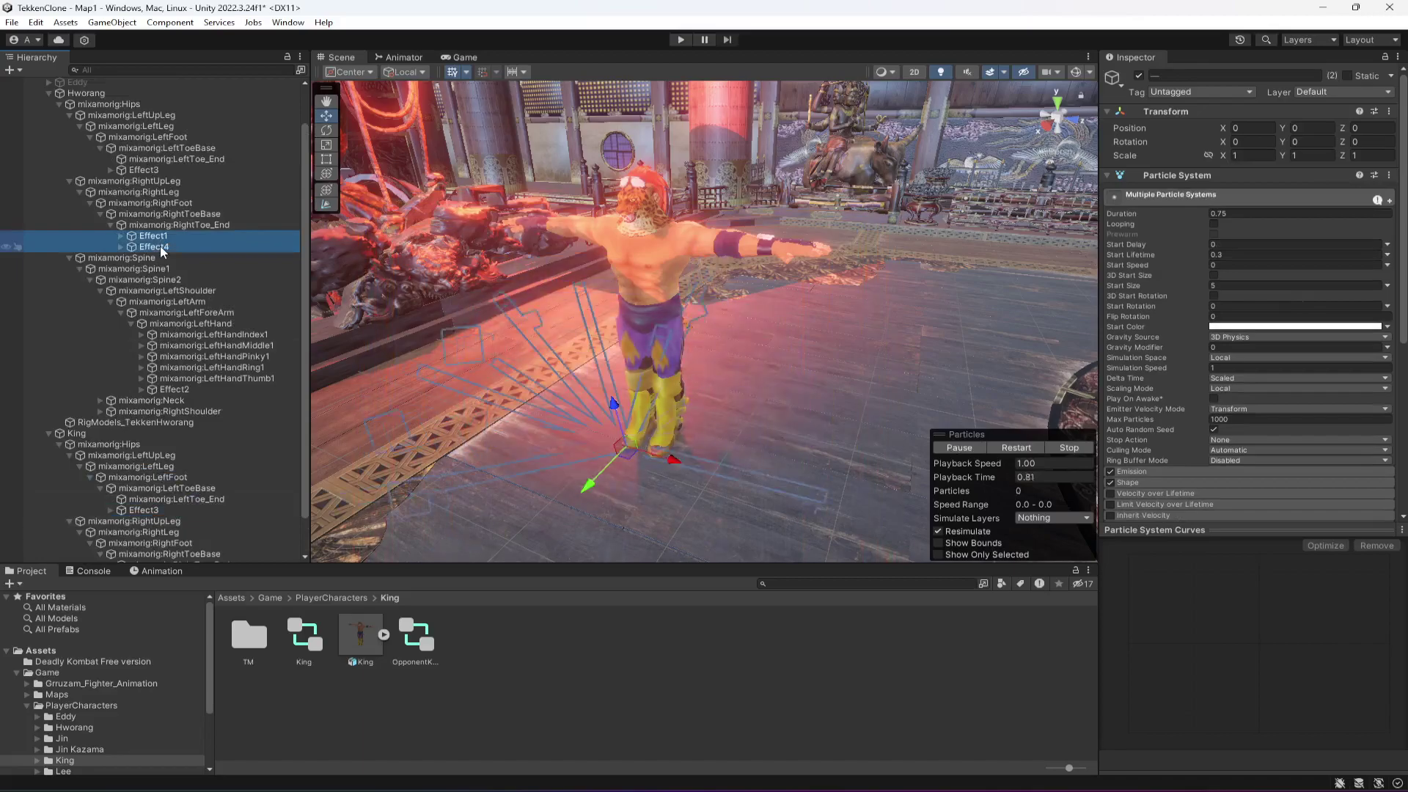
{"action": "key", "text": "ctrl+d"}
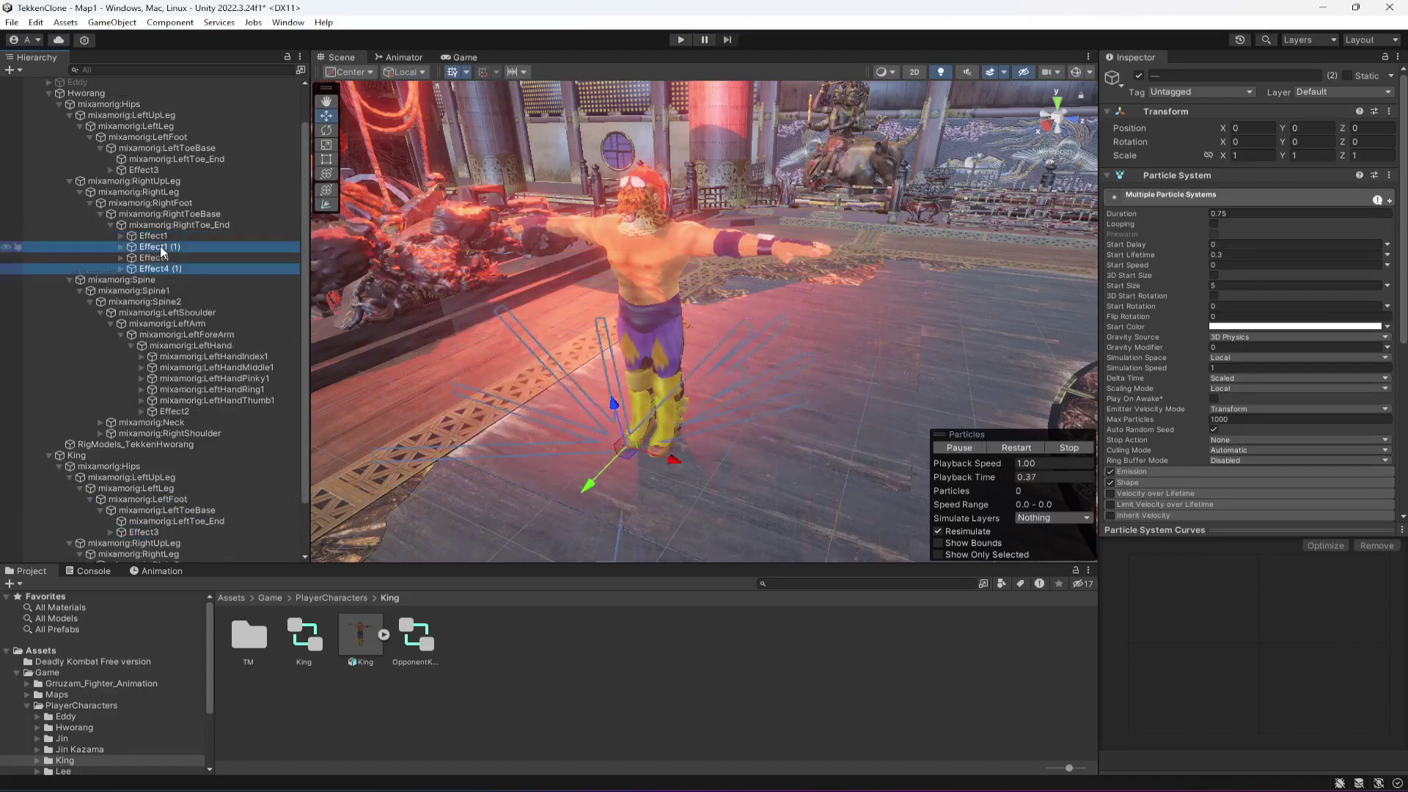
{"action": "scroll", "coordinate": [187, 186], "scroll_direction": "down", "scroll_amount": 3}
{"action": "left_click_drag", "start_coordinate": [182, 185], "coordinate": [226, 439]}
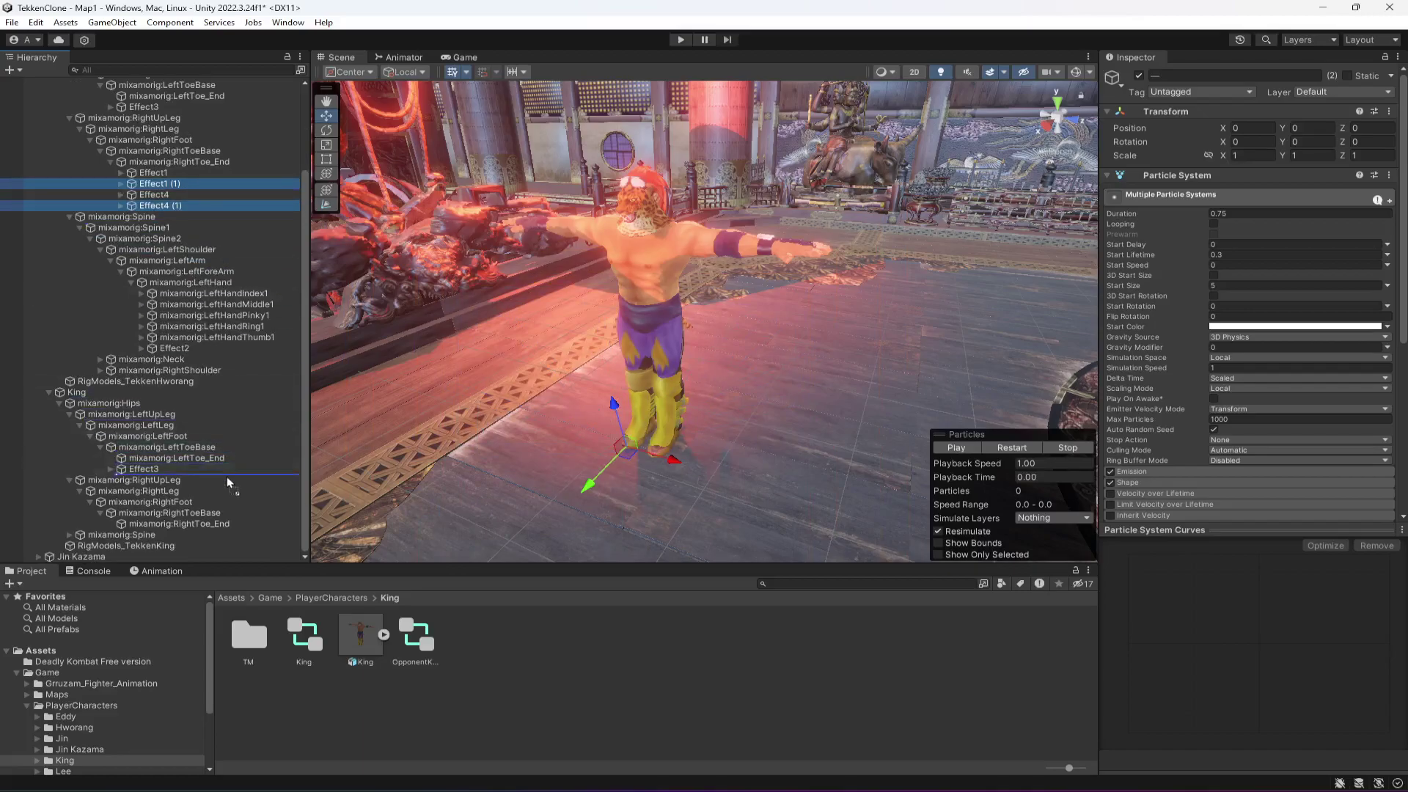
{"action": "left_click_drag", "start_coordinate": [207, 510], "coordinate": [201, 511]}
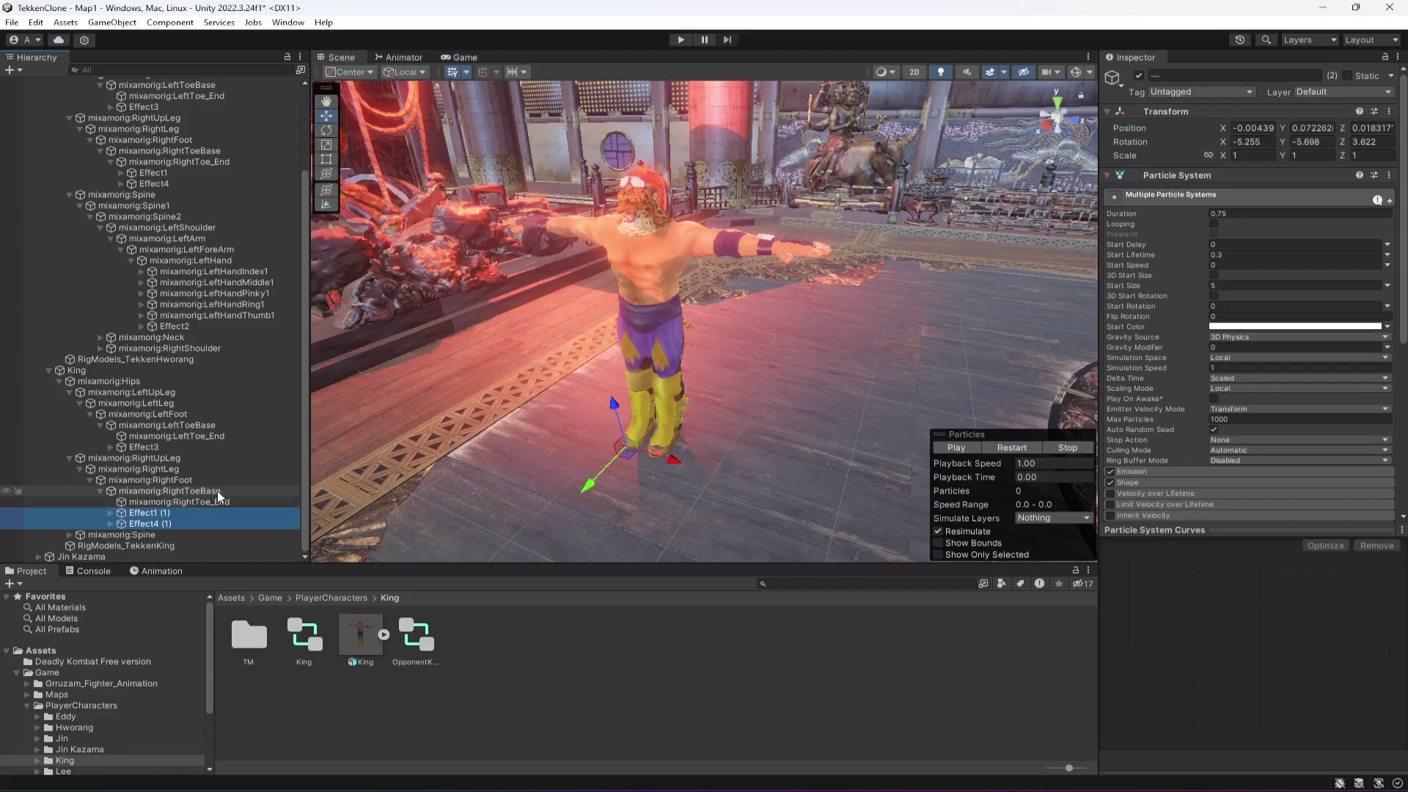
{"action": "left_click", "coordinate": [1389, 112]}
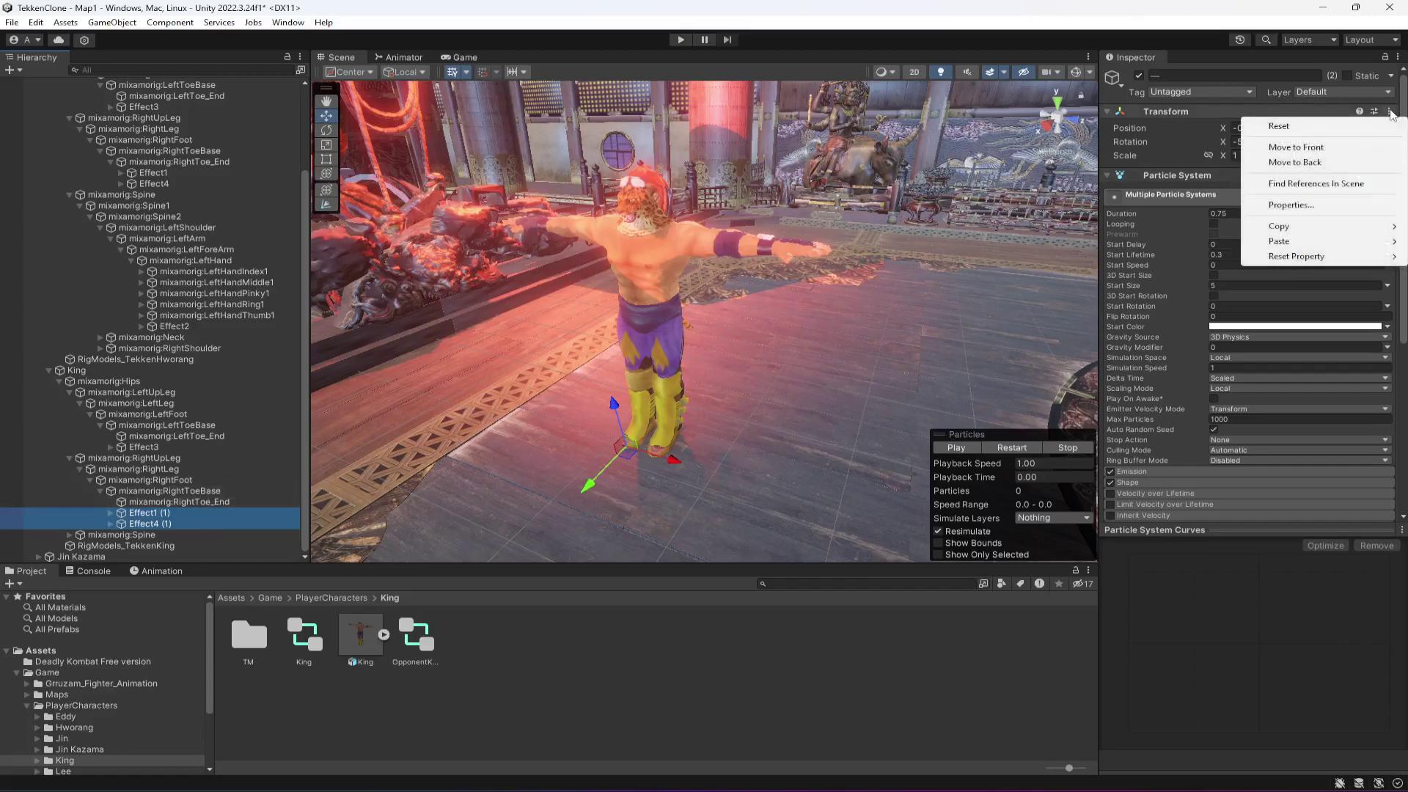
{"action": "left_click", "coordinate": [1298, 134]}
Rename the copies Effect1 (1) and Effect4 (1) to Effect1 and Effect4.
{"action": "left_click", "coordinate": [183, 511]}
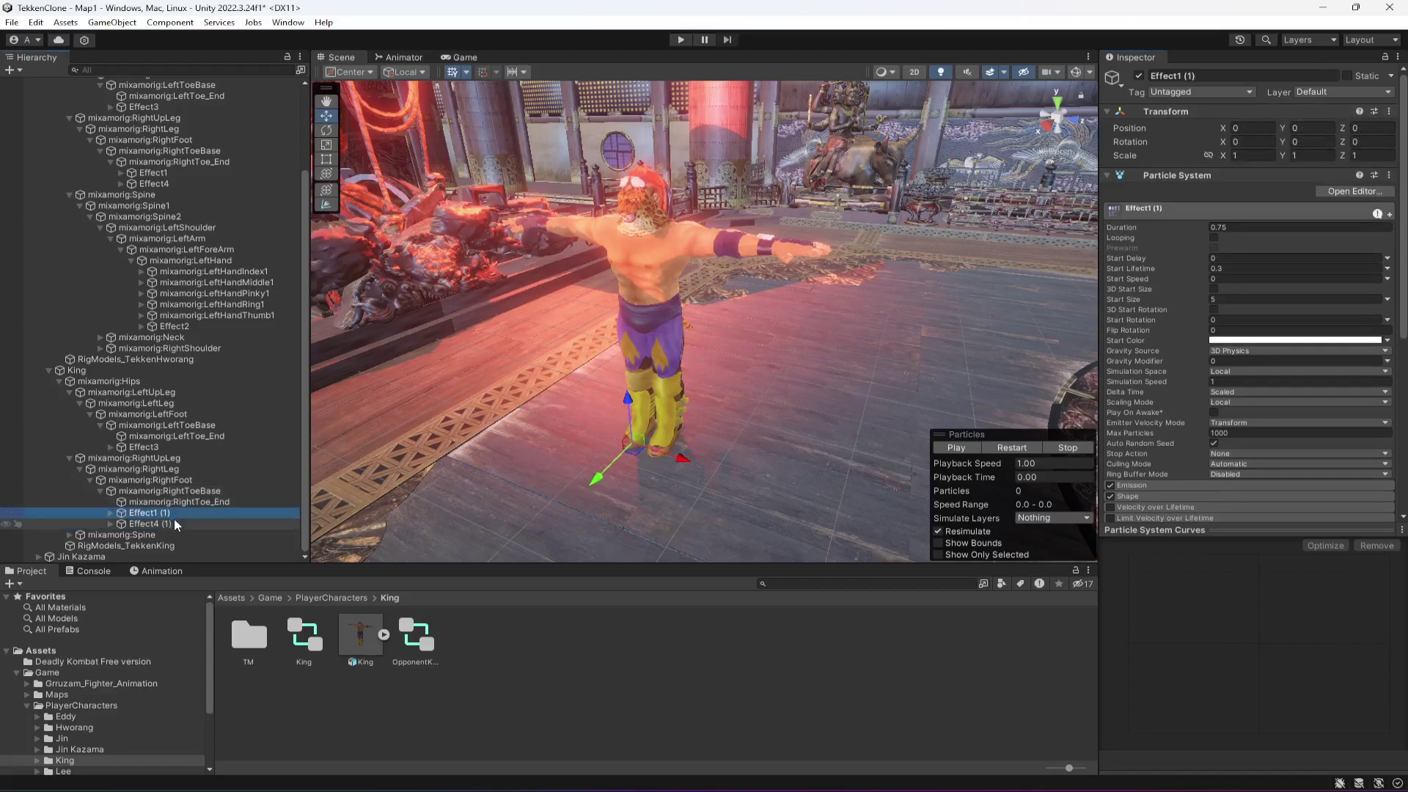
{"action": "left_click", "coordinate": [147, 523]}
{"action": "key", "text": "shift+Up"}
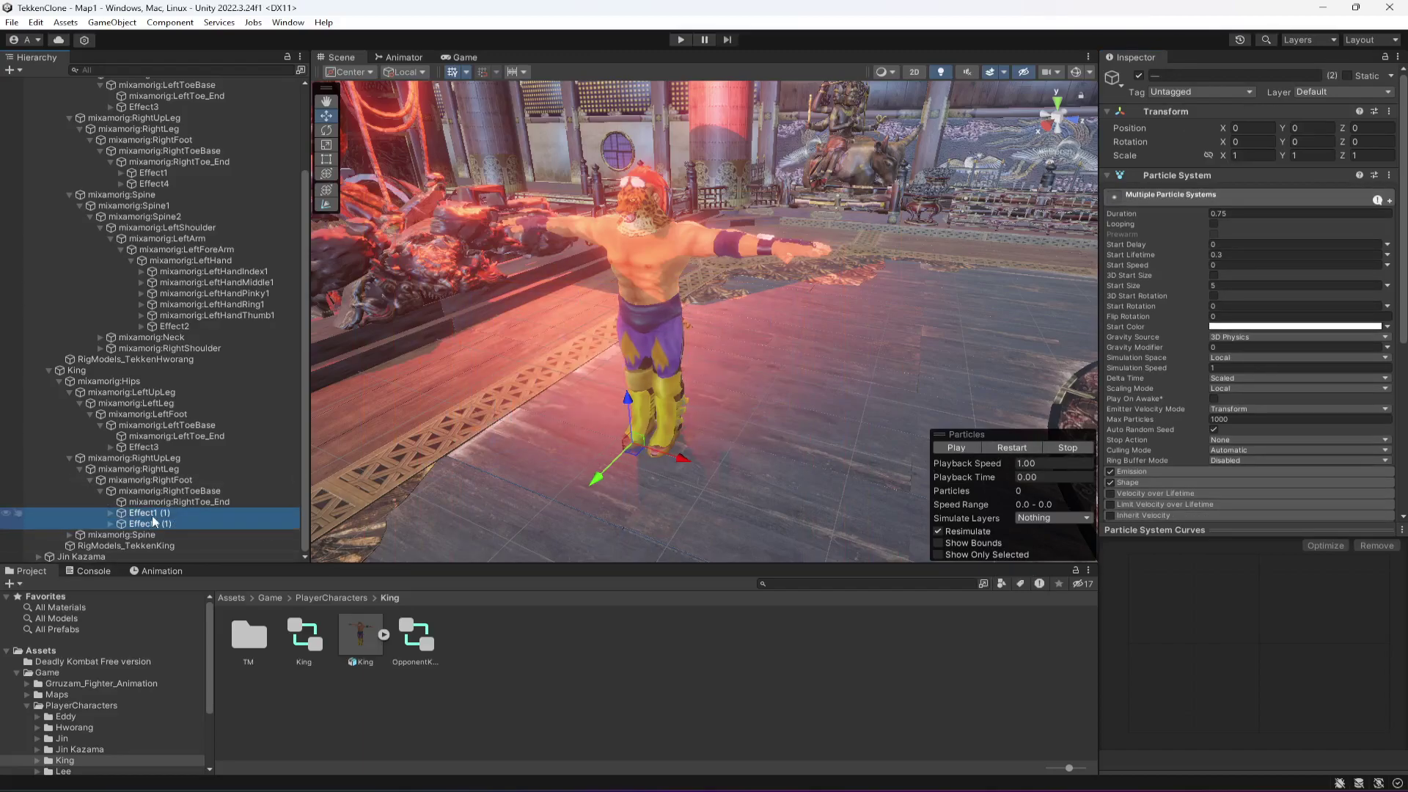
{"action": "left_click", "coordinate": [152, 515]}
{"action": "left_click", "coordinate": [1228, 75]}
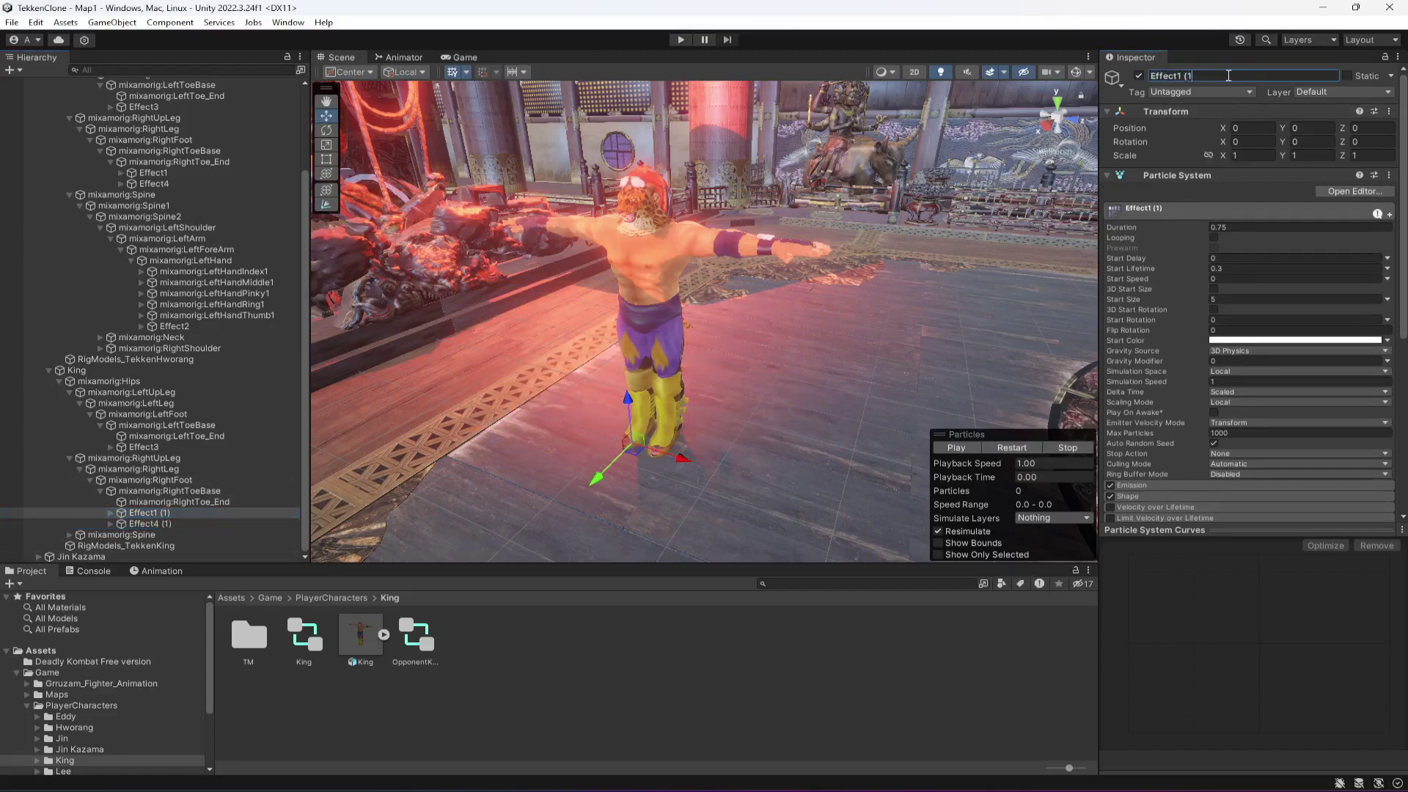
{"action": "left_click", "coordinate": [182, 524]}
{"action": "left_click", "coordinate": [1251, 76]}
{"action": "key", "text": "Return"}
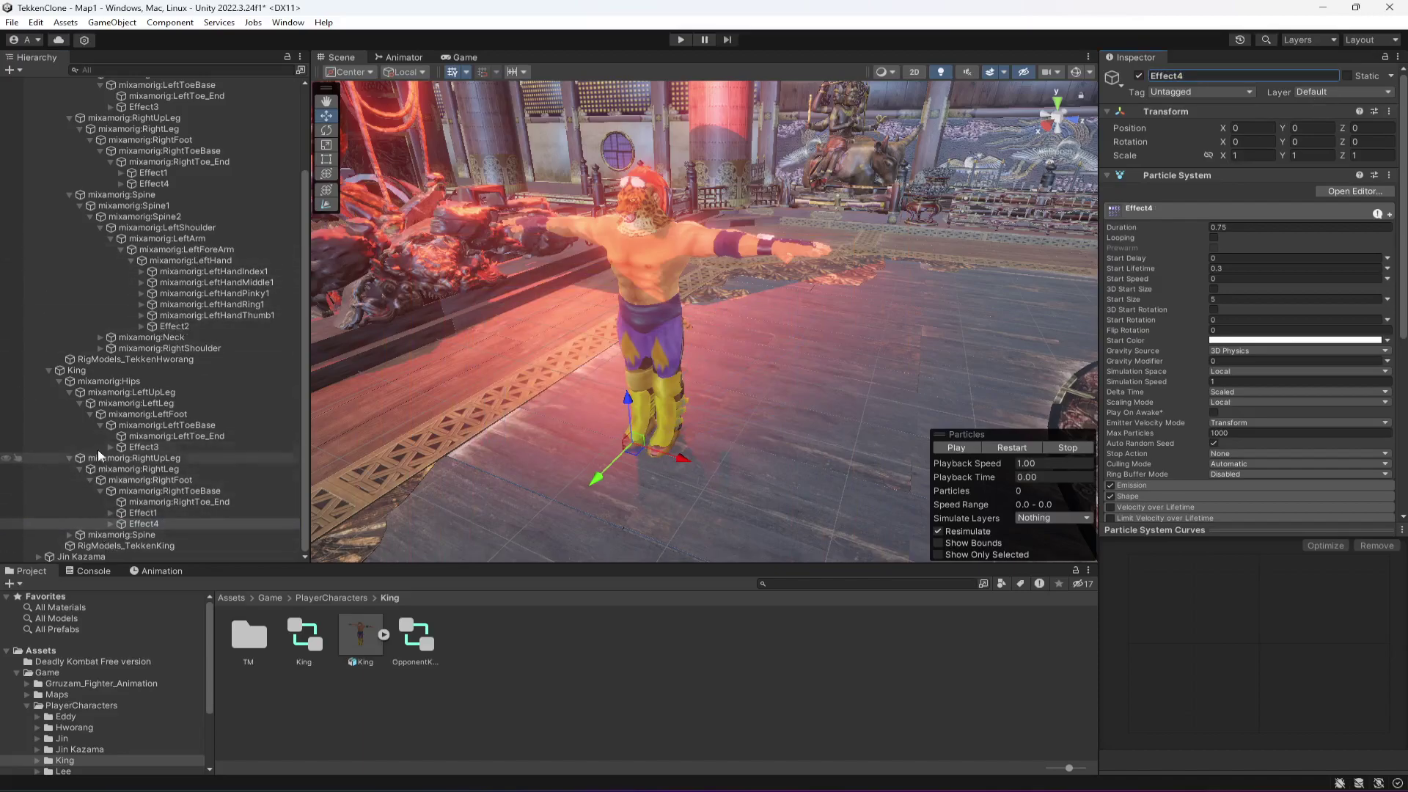
Expand King's Spine, Spine2, left shoulder, arm and forearm bones down to LeftHand.
{"action": "left_click", "coordinate": [69, 534]}
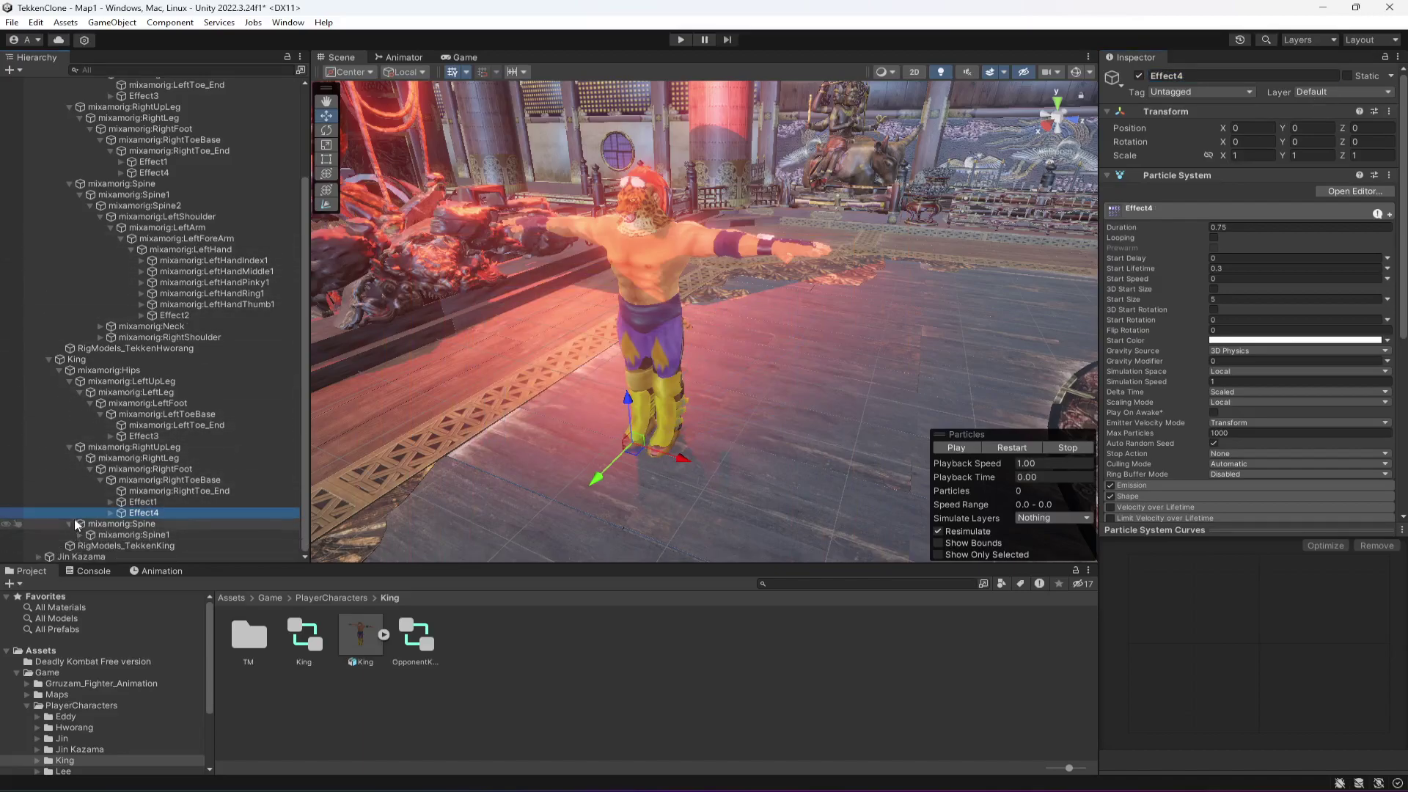
{"action": "left_click", "coordinate": [79, 535]}
{"action": "left_click", "coordinate": [90, 546]}
{"action": "left_click", "coordinate": [100, 513]}
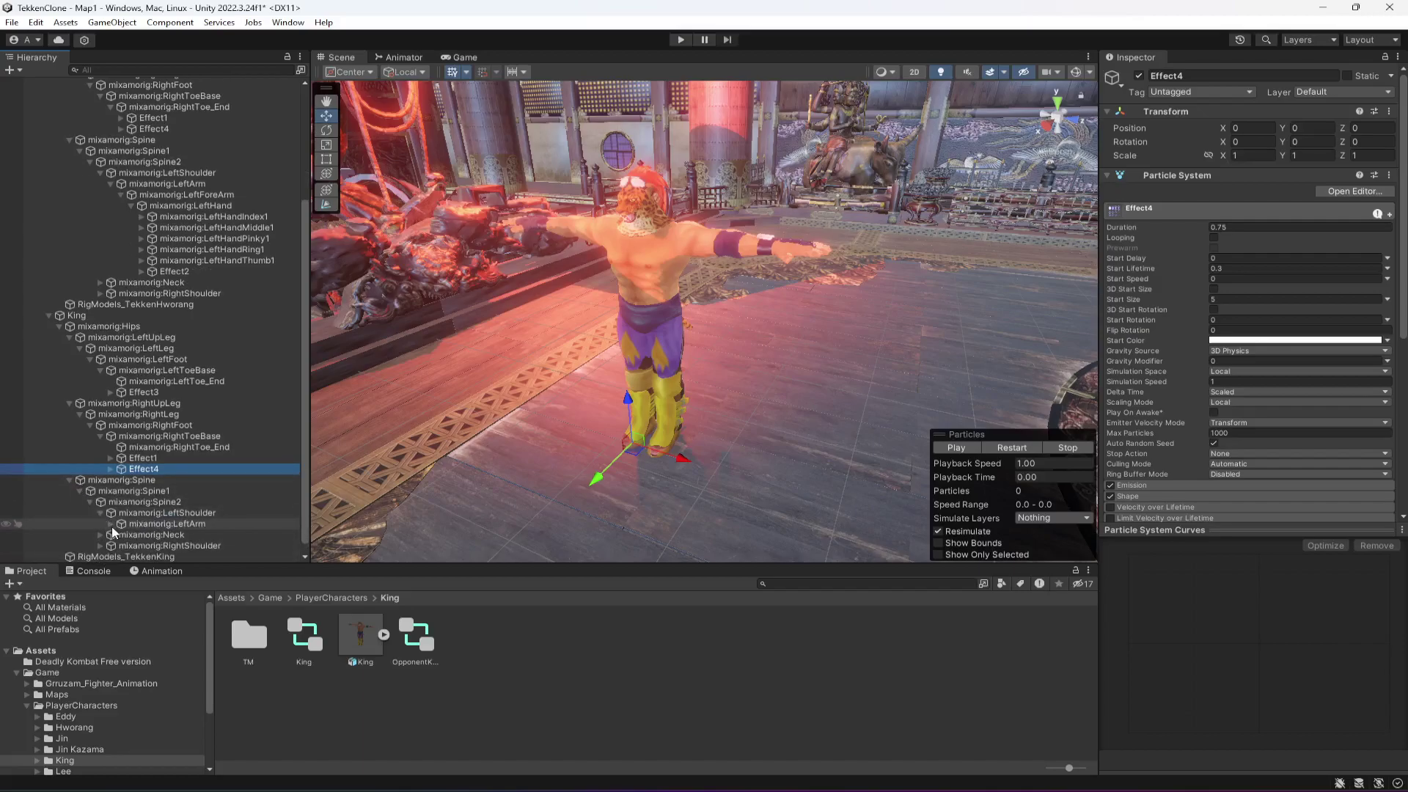
{"action": "left_click", "coordinate": [112, 525]}
{"action": "left_click", "coordinate": [121, 535]}
{"action": "left_click", "coordinate": [132, 546]}
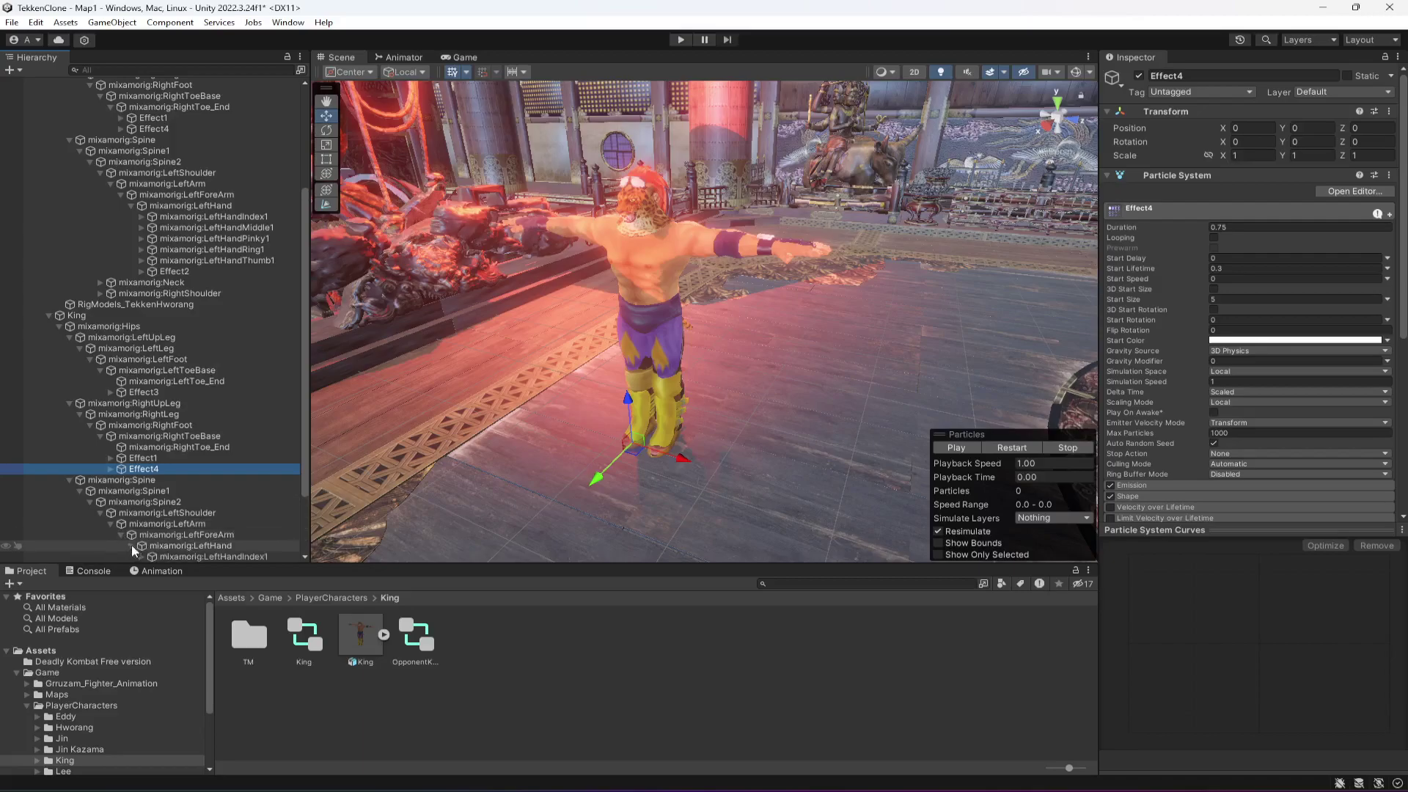
{"action": "scroll", "coordinate": [131, 544], "scroll_direction": "down", "scroll_amount": 2}
Duplicate Hworang's Effect2 under King's mixamorig:LeftHand and reset its transform to zero.
{"action": "left_click", "coordinate": [193, 183]}
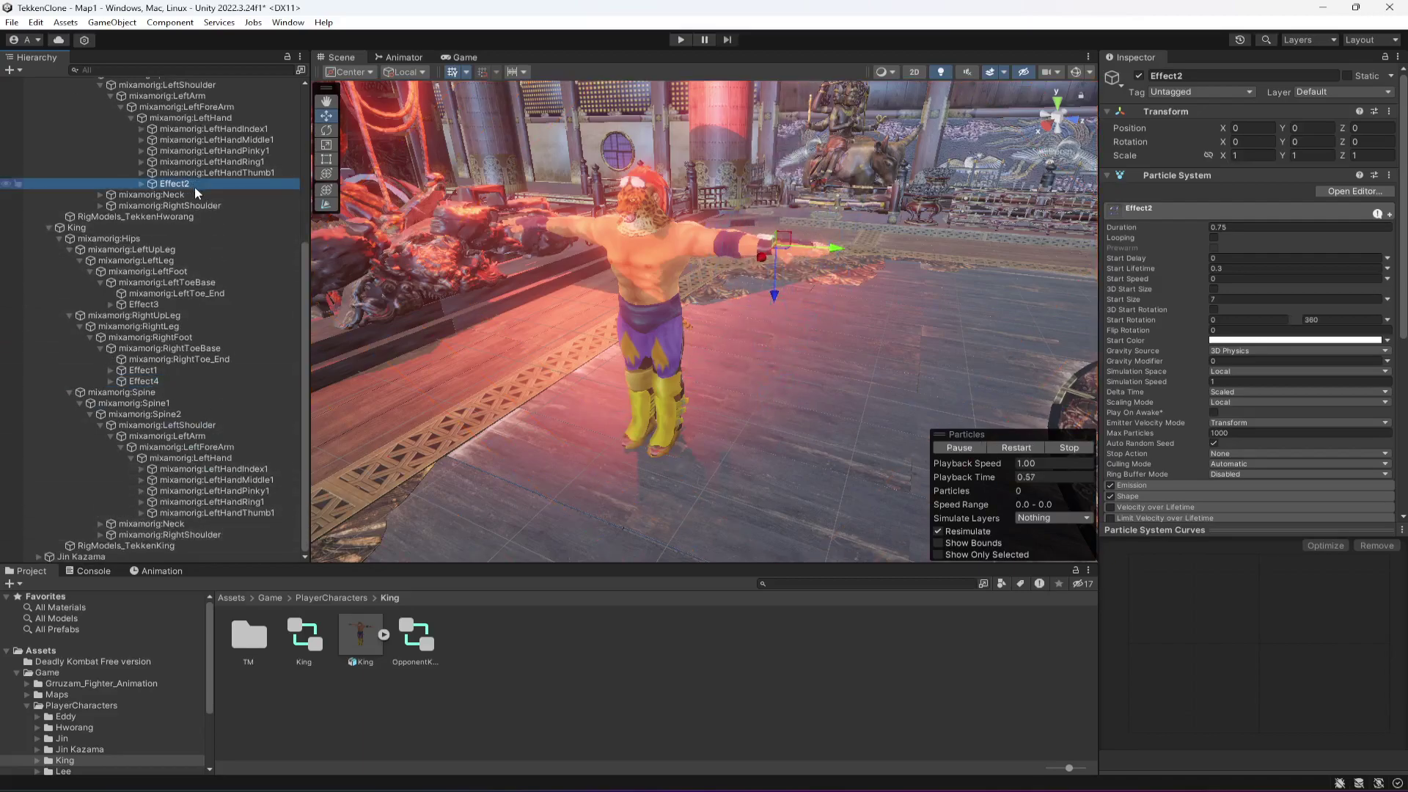
{"action": "key", "text": "ctrl+d"}
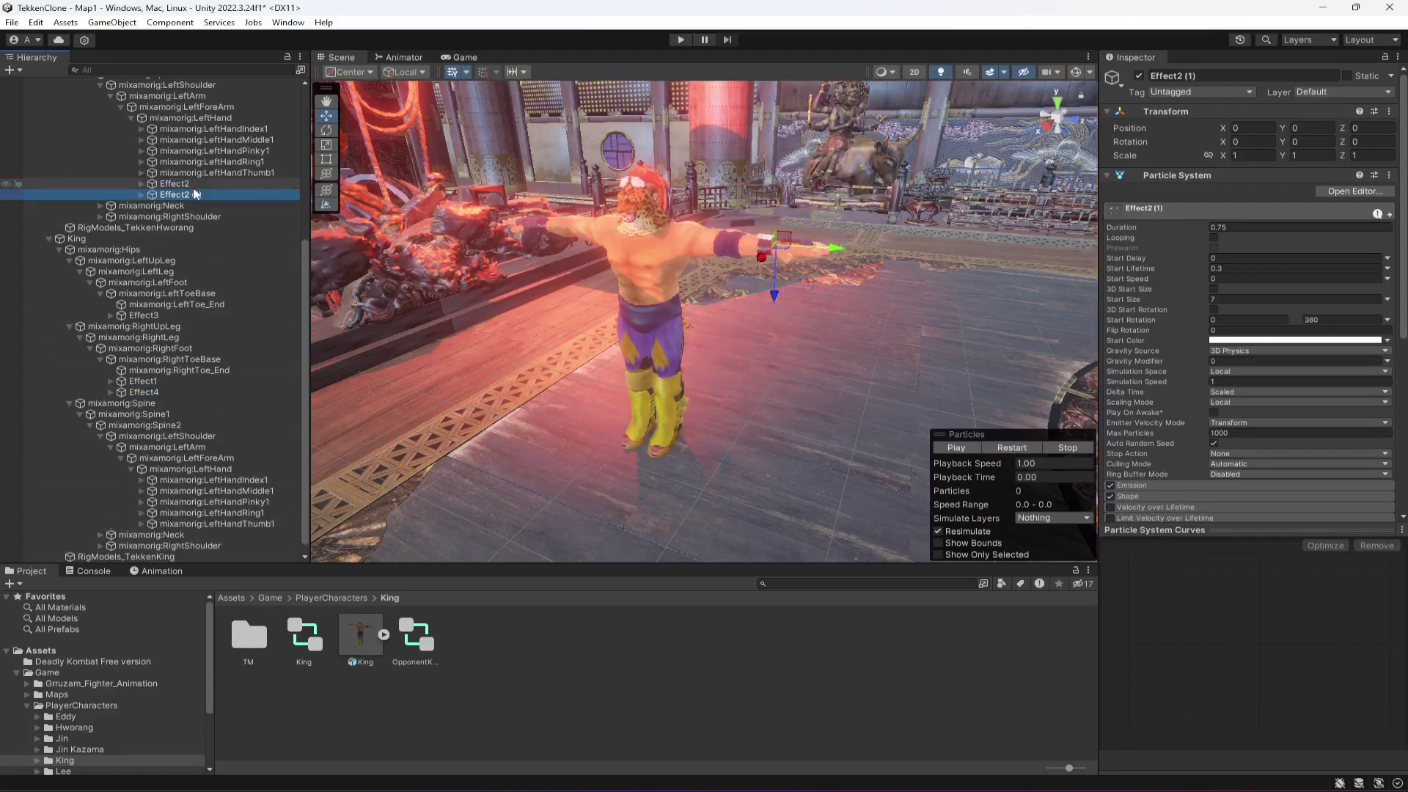
{"action": "left_click_drag", "start_coordinate": [195, 196], "coordinate": [221, 473]}
{"action": "left_click", "coordinate": [1388, 112]}
{"action": "left_click", "coordinate": [1281, 122]}
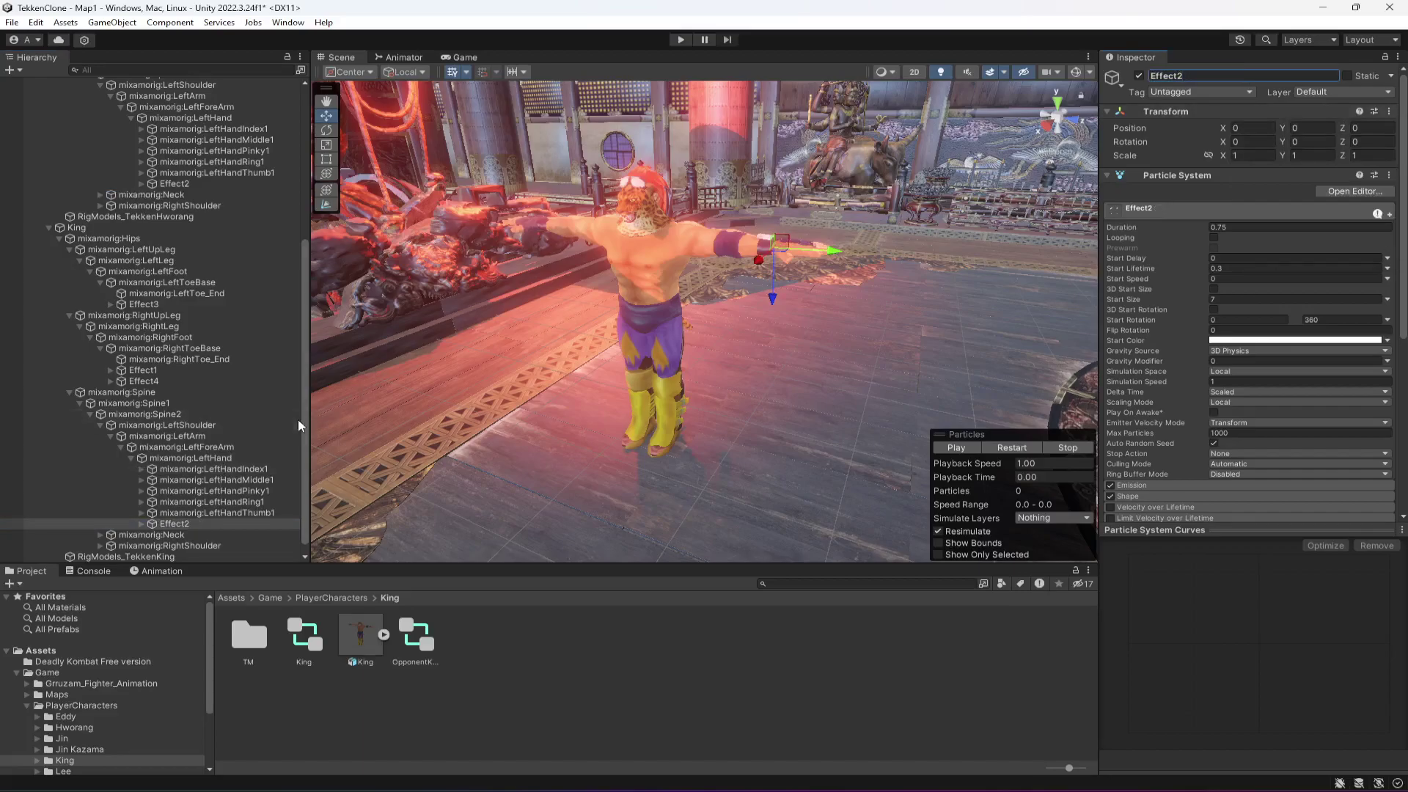
{"action": "scroll", "coordinate": [298, 420], "scroll_direction": "up", "scroll_amount": 8}
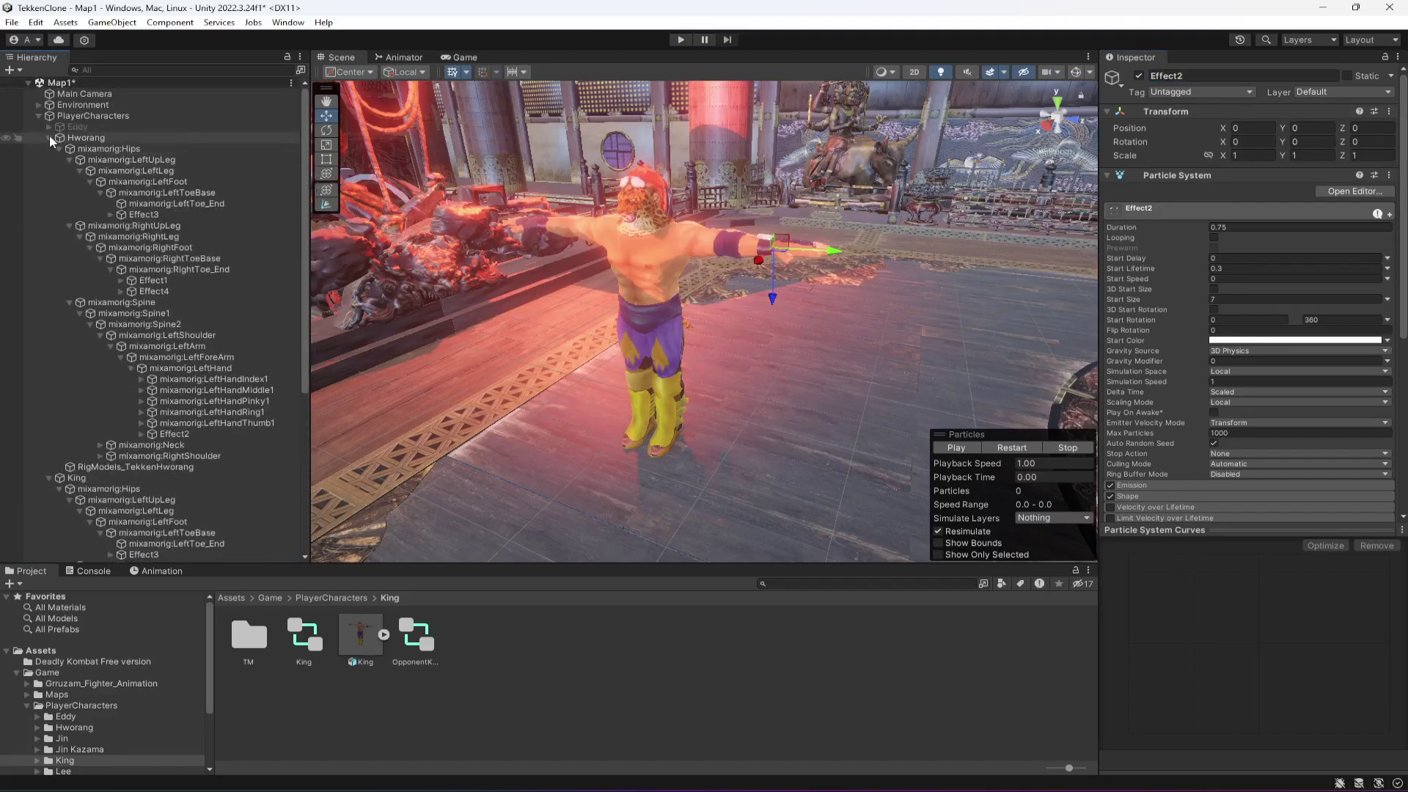
Assign King's Effect1, Effect2 and Effect4 to his Attack Effect fields and save the scene.
{"action": "left_click", "coordinate": [50, 137]}
{"action": "left_click", "coordinate": [94, 150]}
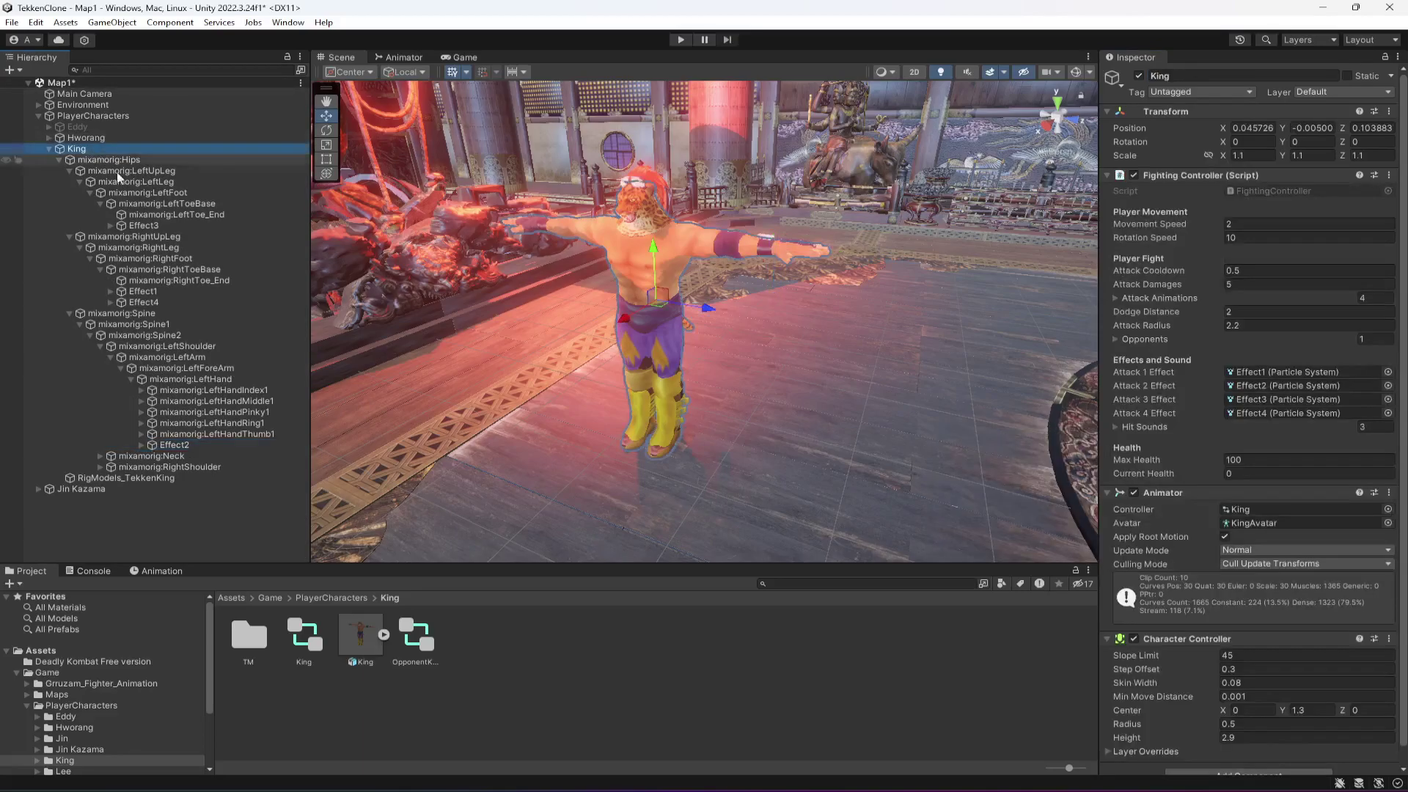
{"action": "left_click_drag", "start_coordinate": [154, 294], "coordinate": [1273, 371]}
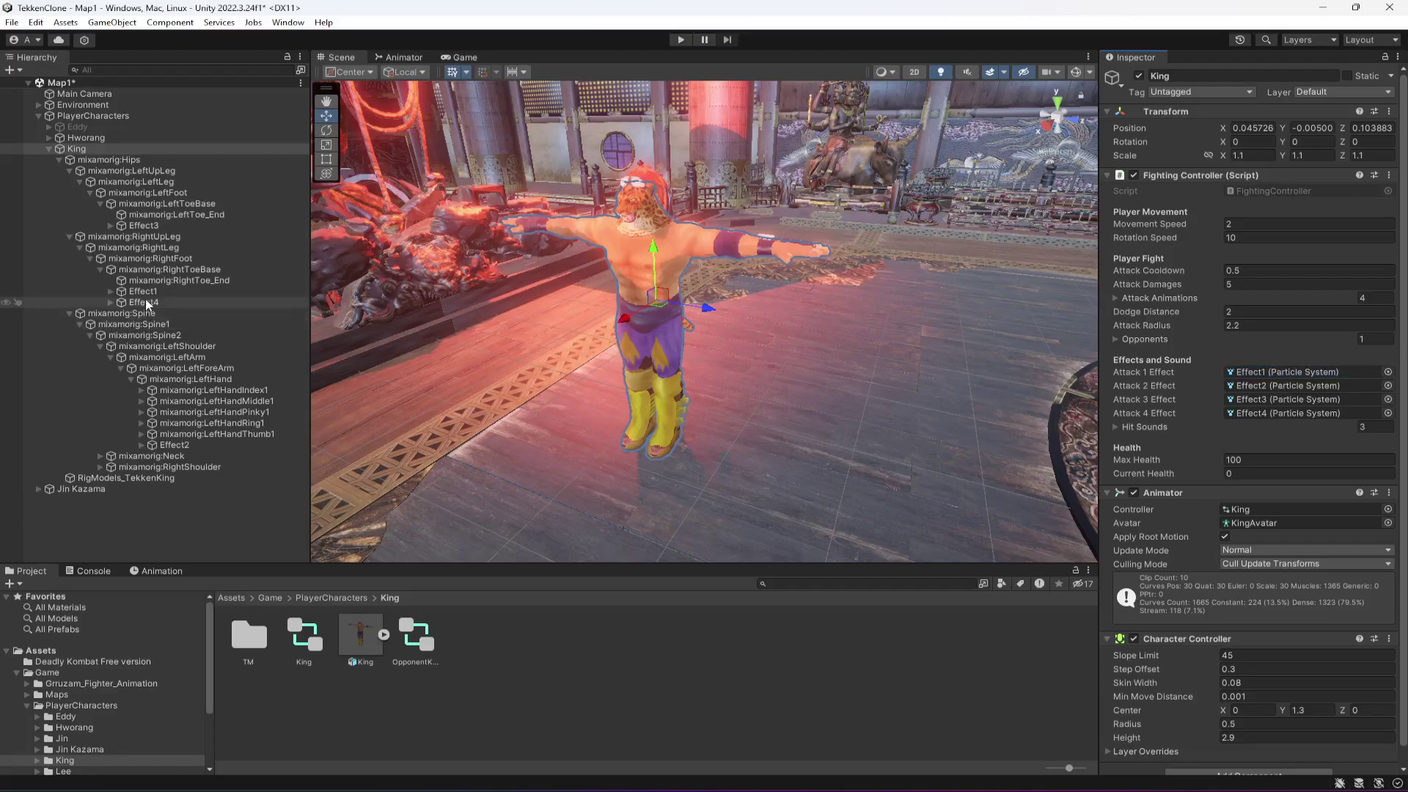
{"action": "left_click_drag", "start_coordinate": [174, 445], "coordinate": [1277, 400]}
{"action": "left_click_drag", "start_coordinate": [147, 304], "coordinate": [1275, 416]}
{"action": "key", "text": "ctrl+s"}
Verify Attack 1–4 Effect fields point to King's own Effect1–Effect4.
{"action": "left_click", "coordinate": [1273, 372]}
{"action": "left_click", "coordinate": [1274, 384]}
{"action": "left_click", "coordinate": [1275, 399]}
{"action": "left_click", "coordinate": [1276, 409]}
{"action": "left_click", "coordinate": [1267, 373]}
{"action": "left_click", "coordinate": [1273, 387]}
{"action": "left_click", "coordinate": [1274, 399]}
{"action": "left_click", "coordinate": [1270, 414]}
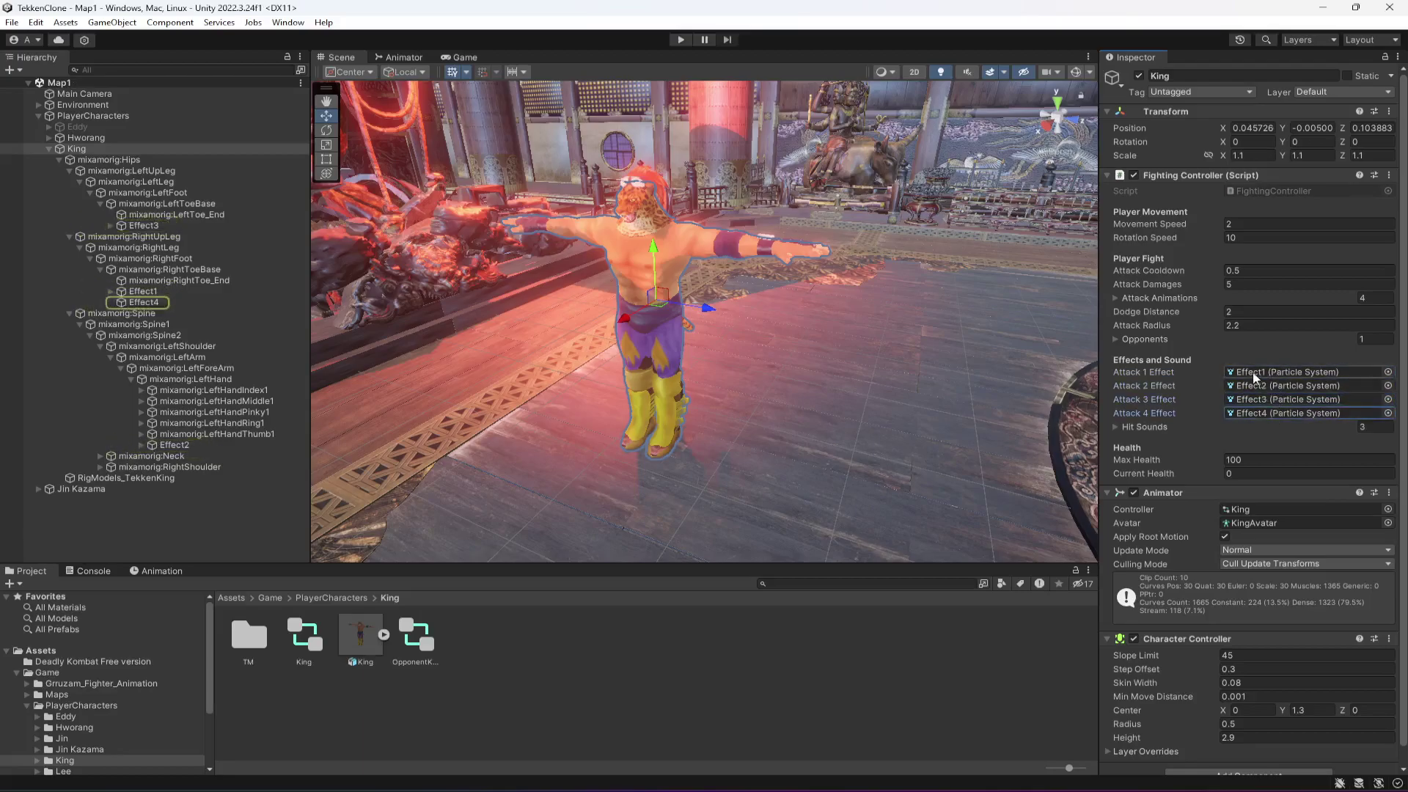
{"action": "left_click", "coordinate": [48, 148]}
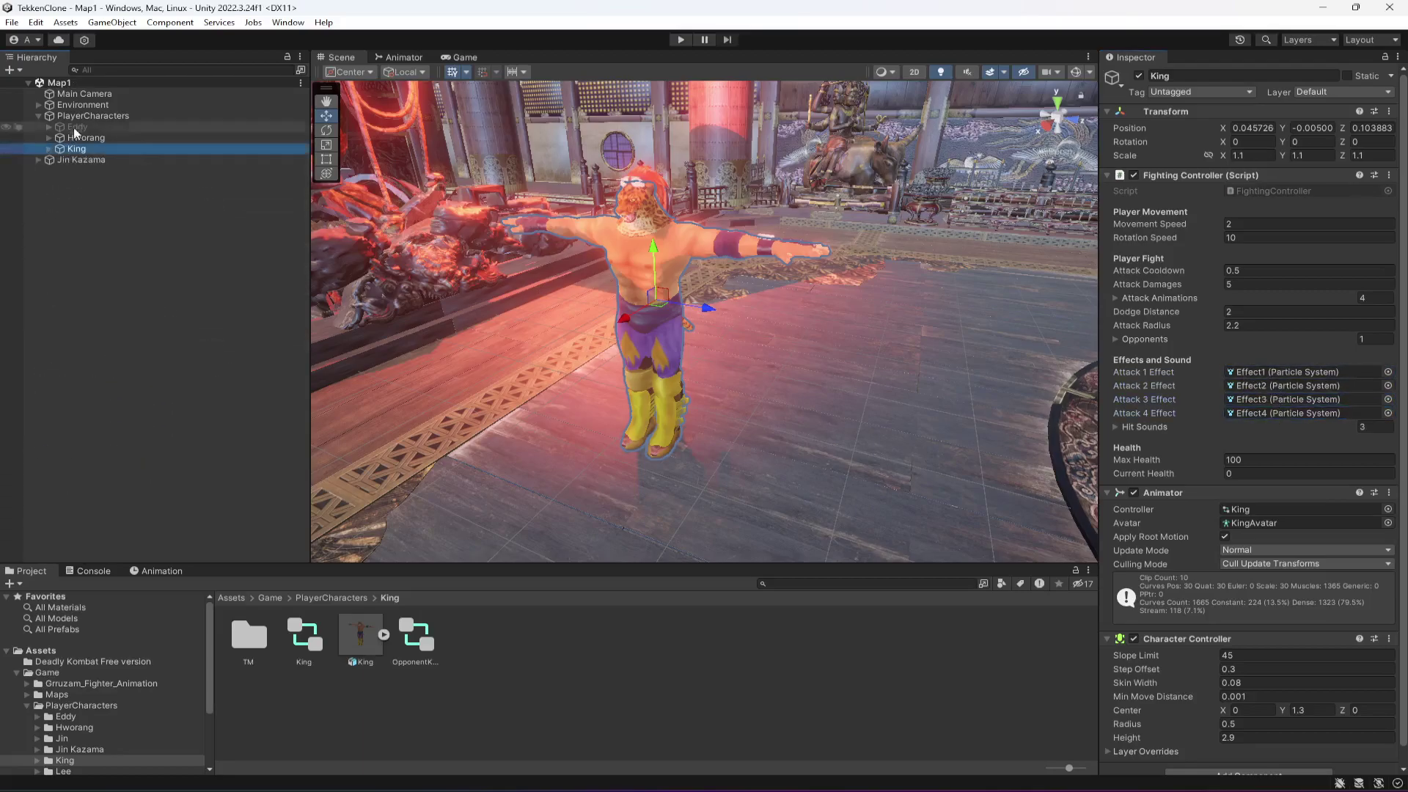
Add King as a third Main Camera target and deactivate Hworang.
{"action": "left_click", "coordinate": [94, 94]}
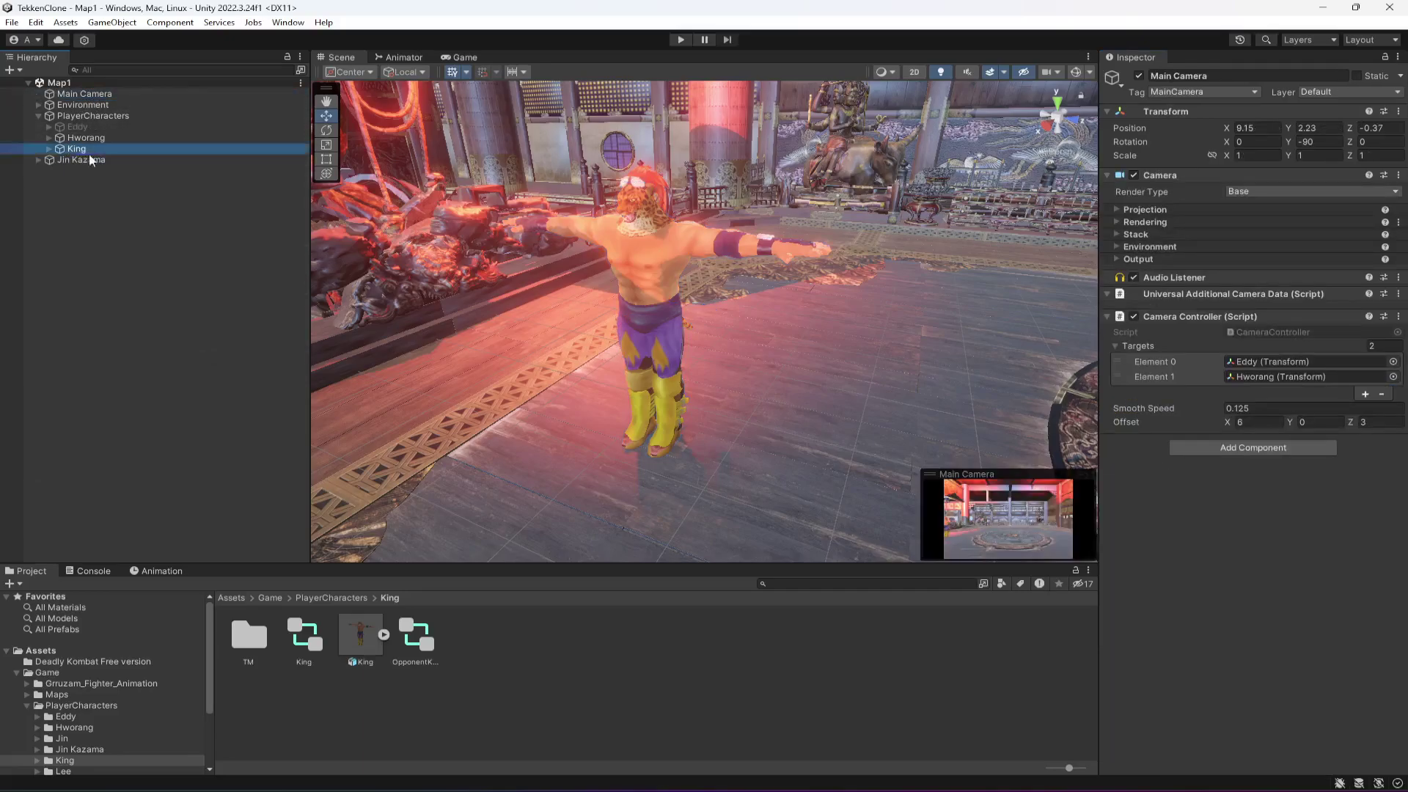
{"action": "left_click", "coordinate": [1289, 350]}
{"action": "left_click_drag", "start_coordinate": [1290, 350], "coordinate": [1289, 349]}
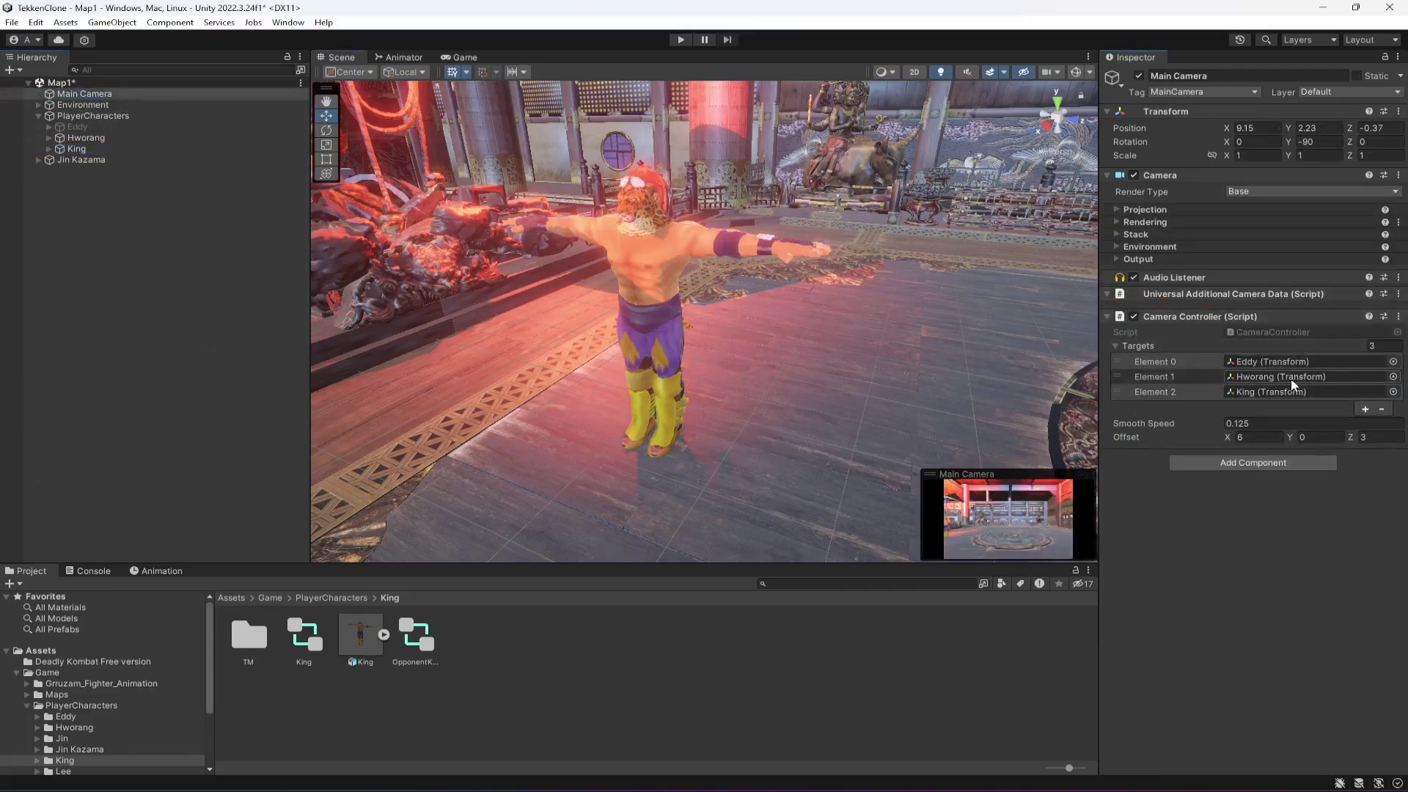
{"action": "left_click", "coordinate": [85, 138]}
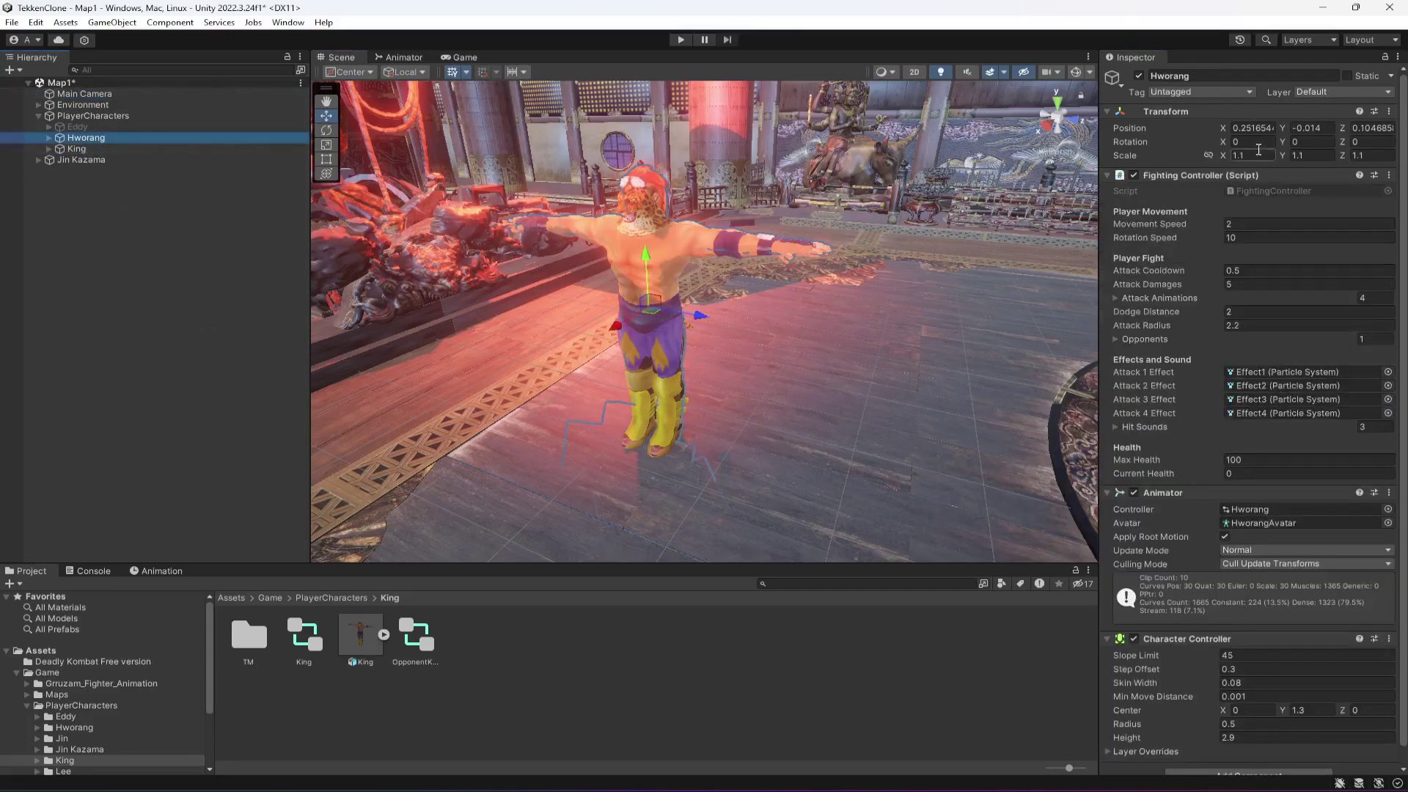
{"action": "left_click", "coordinate": [1139, 76]}
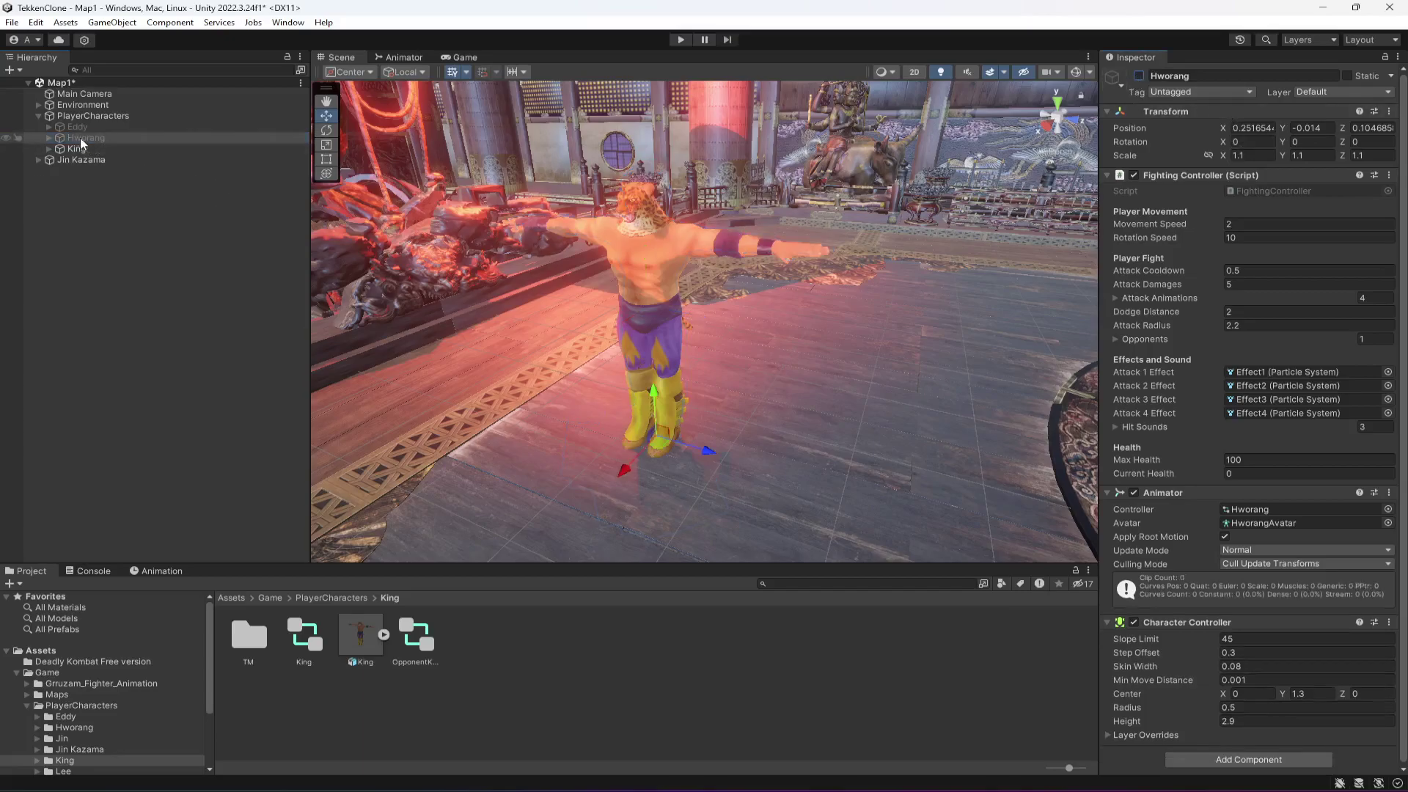
Add King to Jin Kazama's Fighting Controller and Players opponent lists.
{"action": "left_click", "coordinate": [96, 147]}
{"action": "left_click", "coordinate": [75, 160]}
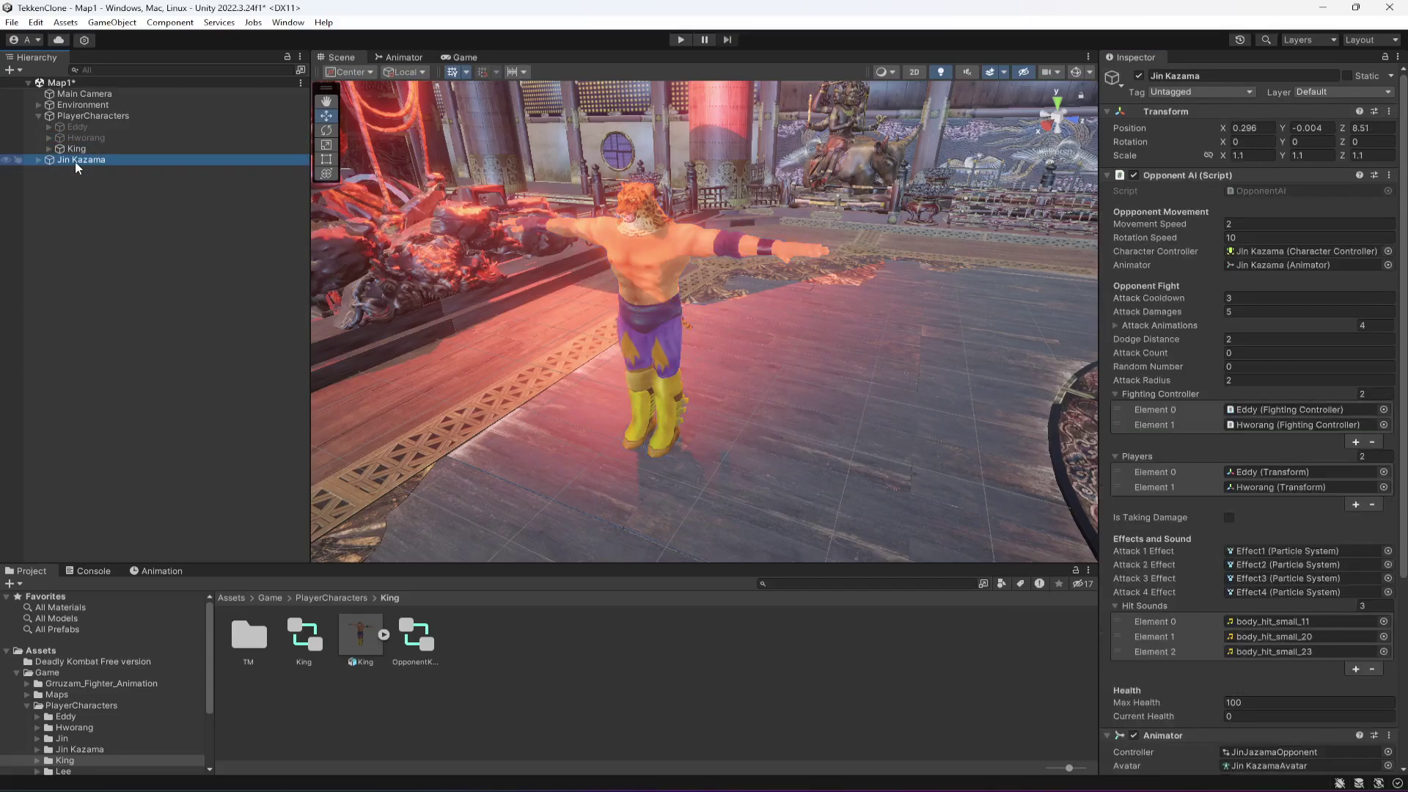
{"action": "right_click_drag", "start_coordinate": [570, 351], "coordinate": [606, 335]}
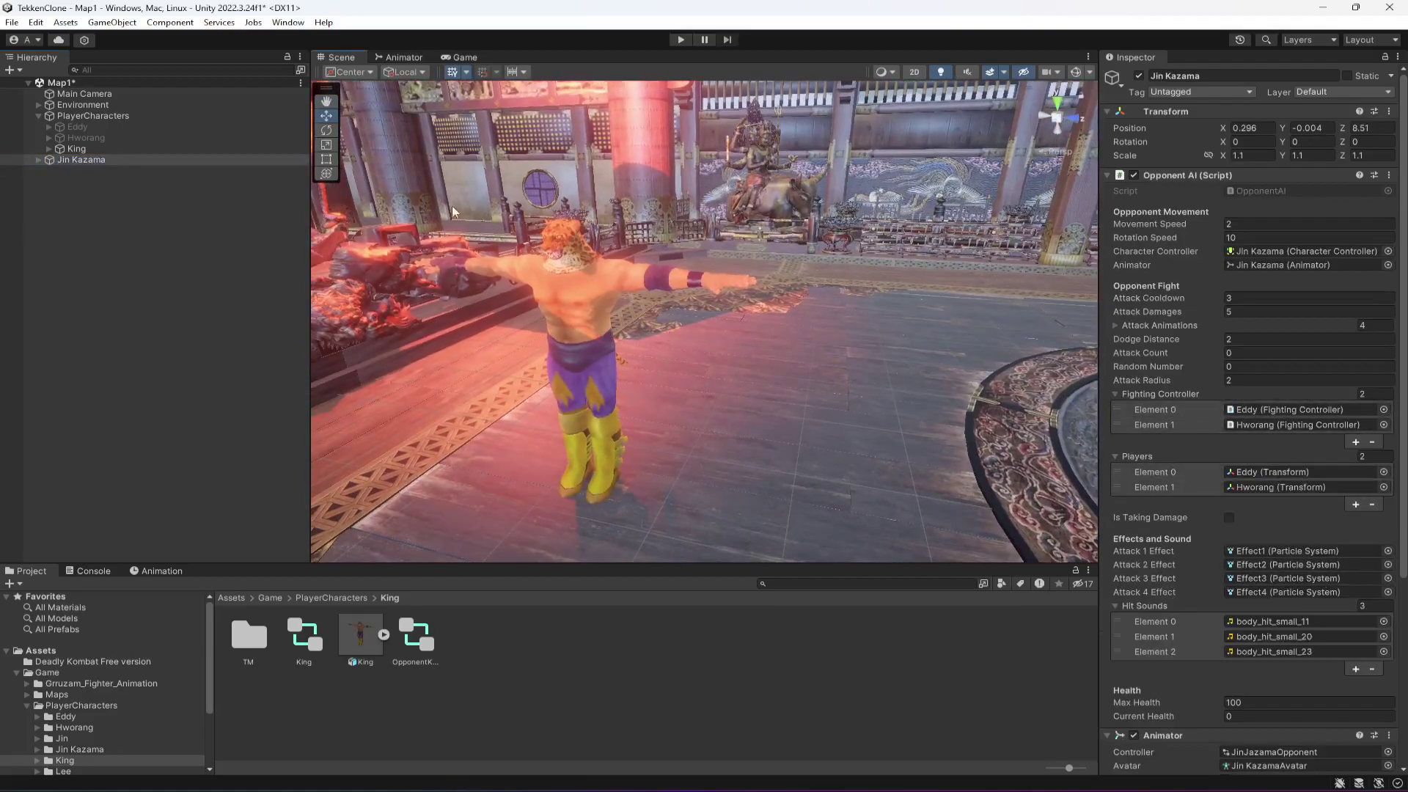
{"action": "left_click", "coordinate": [76, 161]}
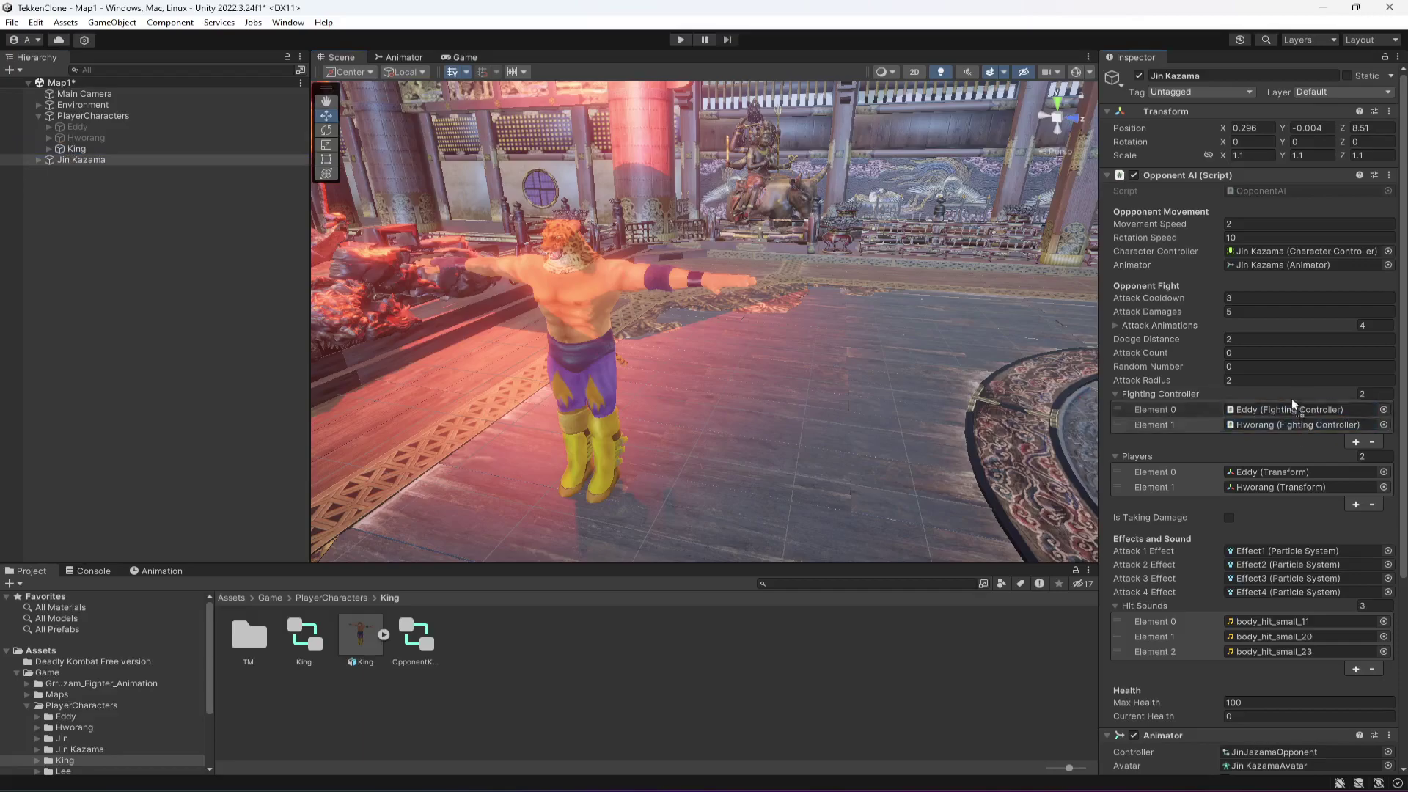
{"action": "left_click_drag", "start_coordinate": [1282, 396], "coordinate": [1282, 396]}
{"action": "left_click_drag", "start_coordinate": [77, 149], "coordinate": [1207, 474]}
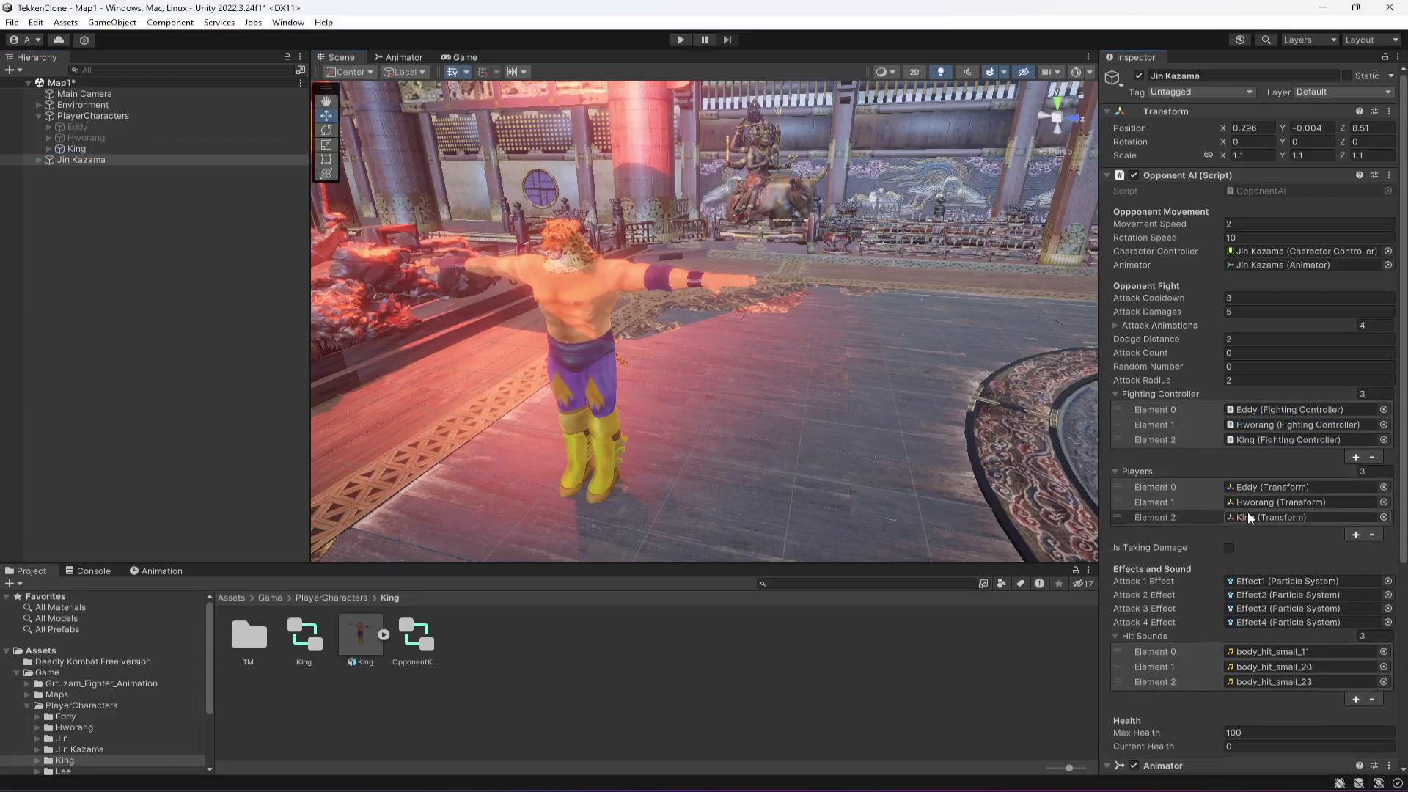
Save the scene and start play mode to test the fight.
{"action": "key", "text": "ctrl+s"}
{"action": "left_click", "coordinate": [680, 43]}
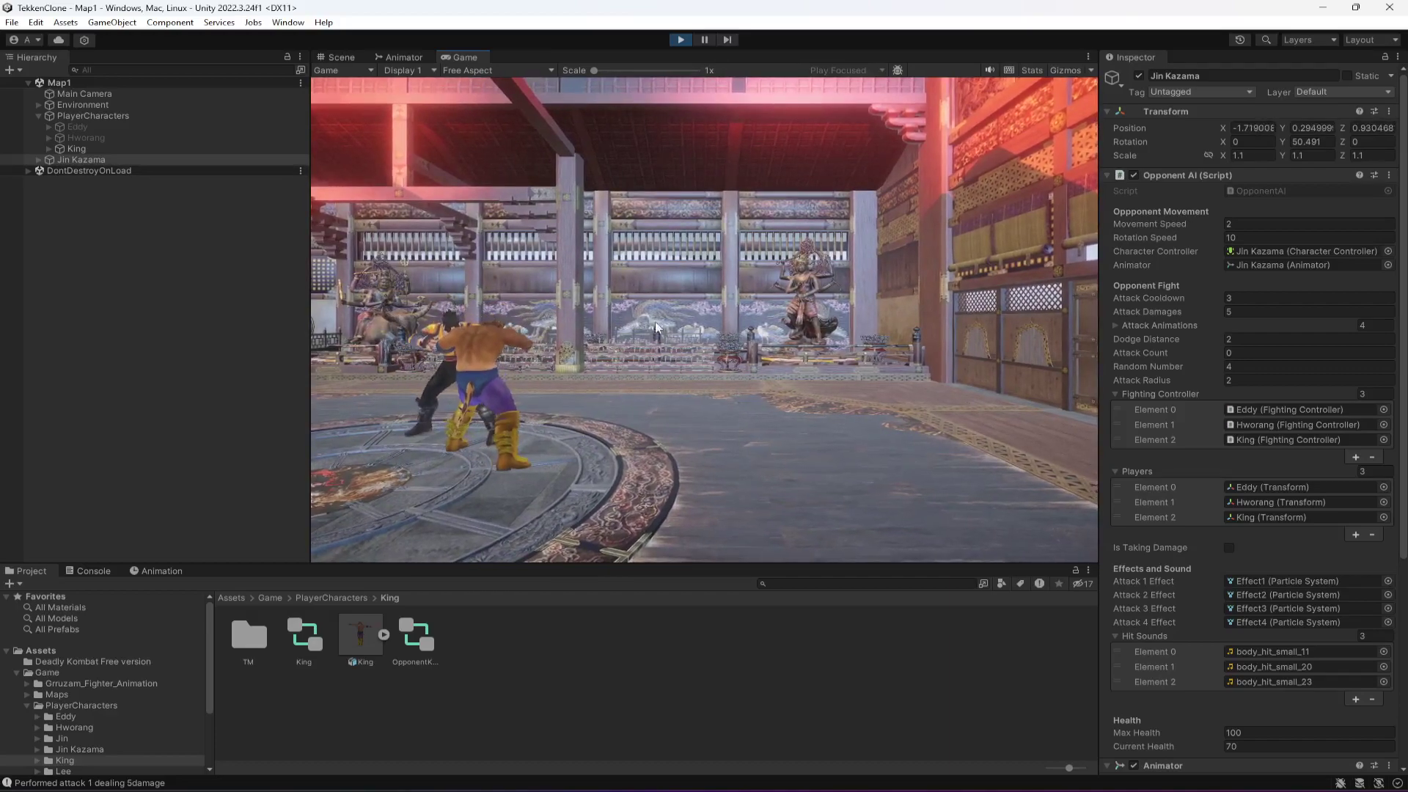
Stop play mode after testing King against Jin Kazama.
{"action": "left_click", "coordinate": [681, 39]}
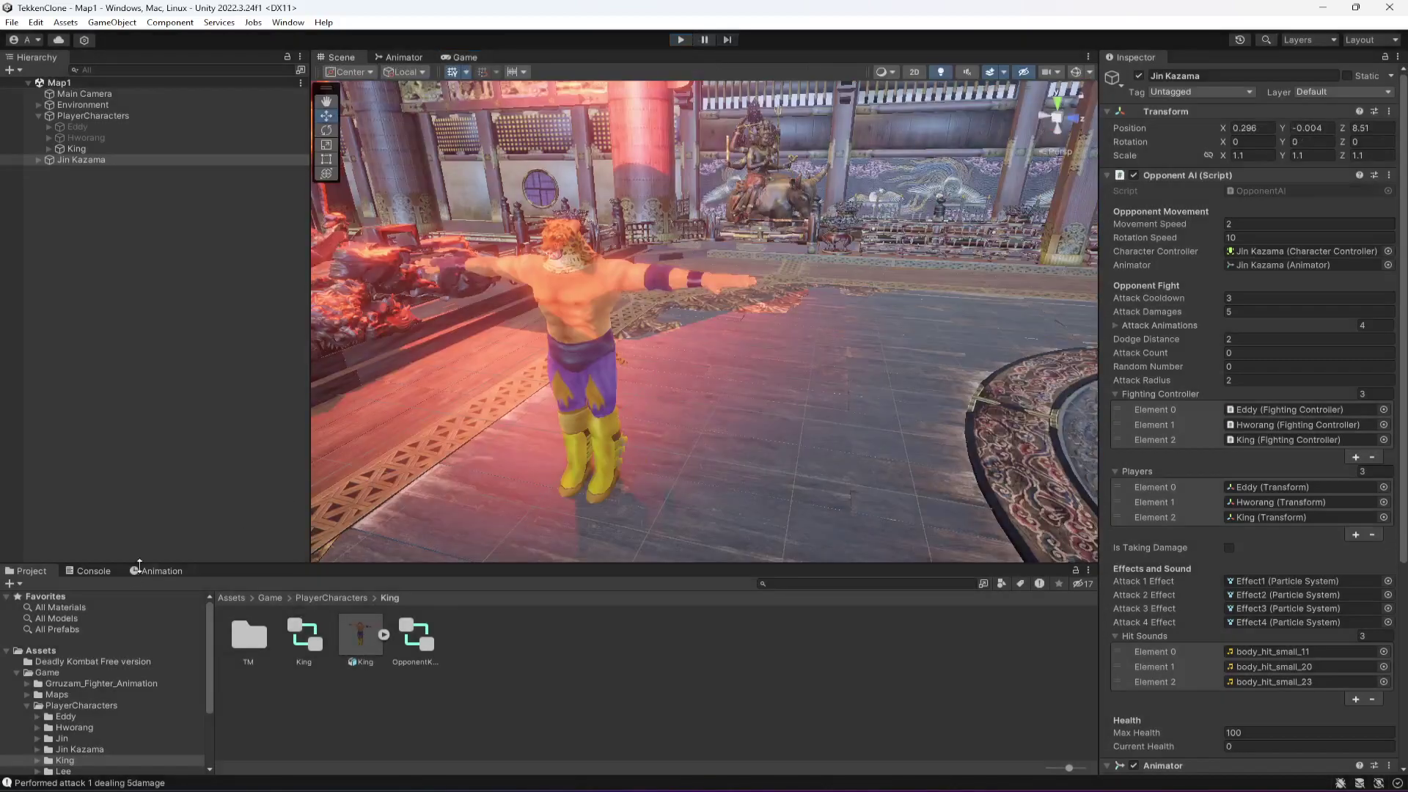
Clear the Console messages and return to the Project panel.
{"action": "left_click", "coordinate": [92, 570]}
{"action": "left_click", "coordinate": [20, 584]}
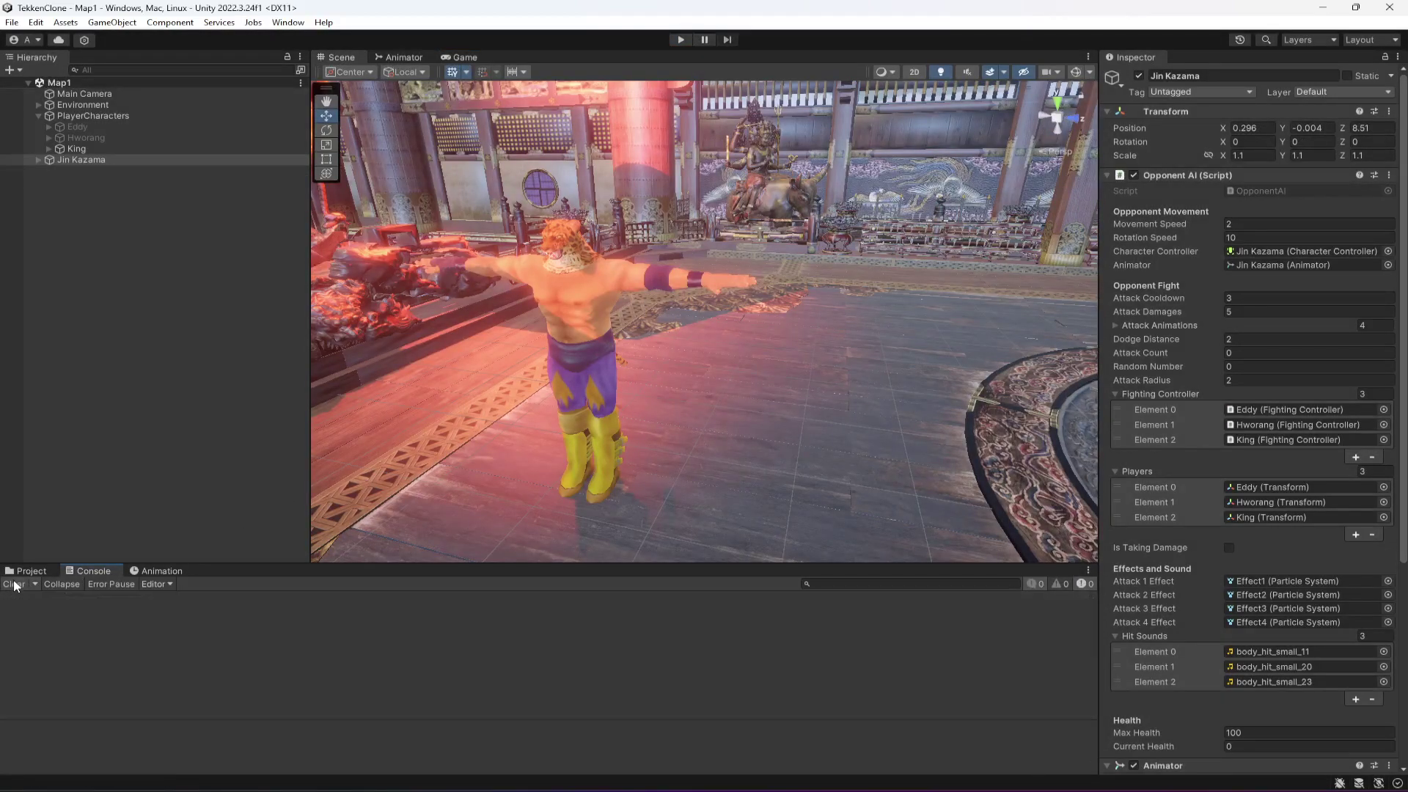
{"action": "left_click", "coordinate": [29, 571]}
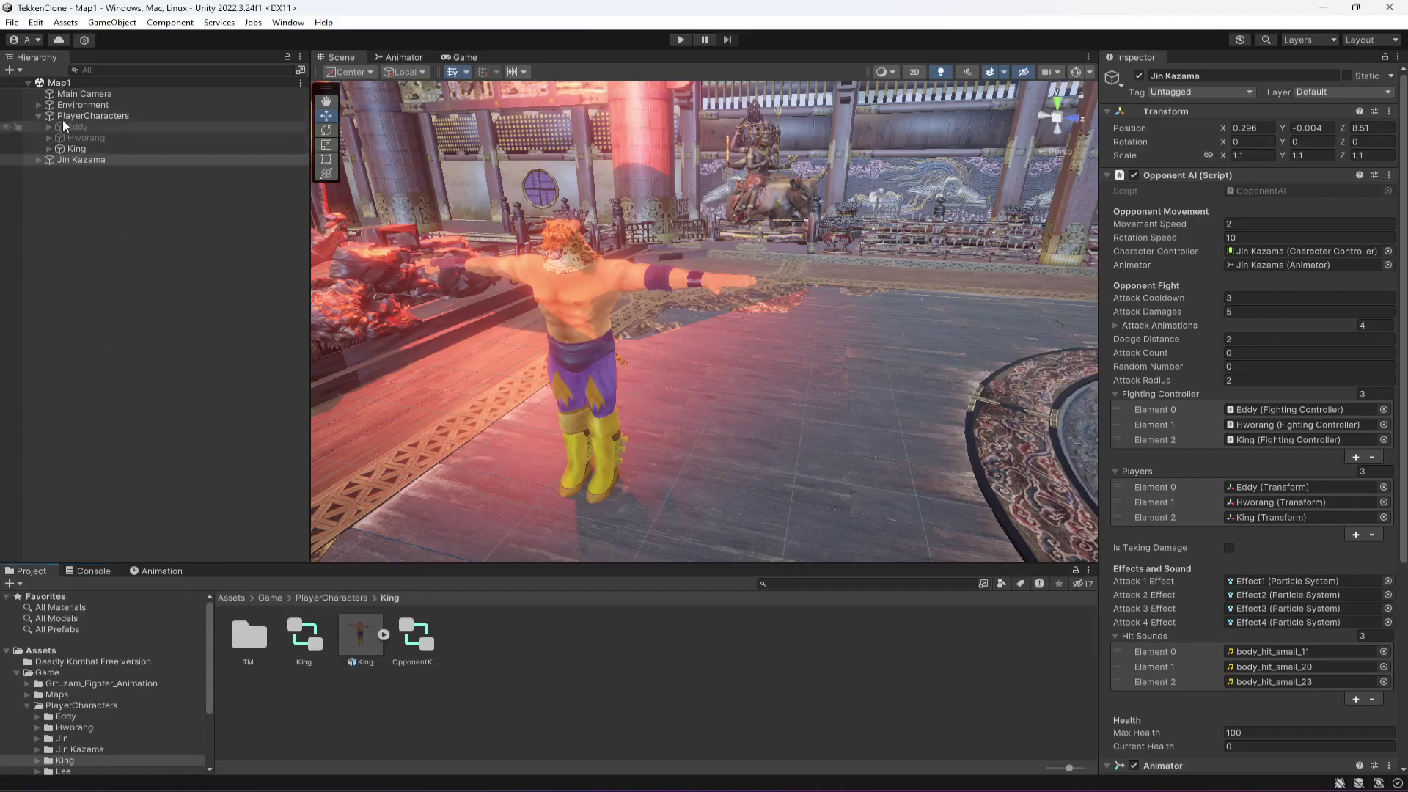
Collapse the PlayerCharacters group and Jin Kazama's children in the Hierarchy.
{"action": "left_click", "coordinate": [39, 116]}
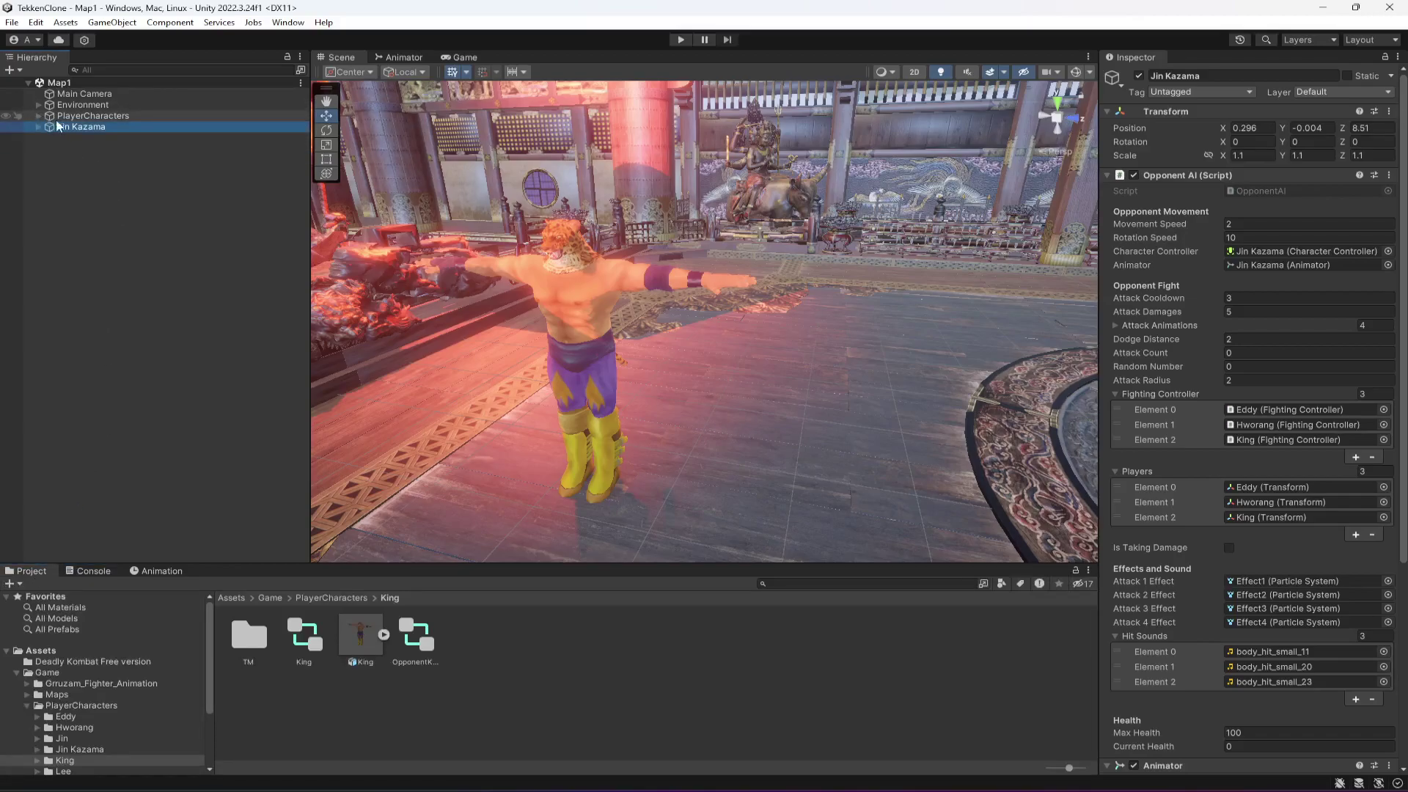
{"action": "left_click", "coordinate": [78, 174]}
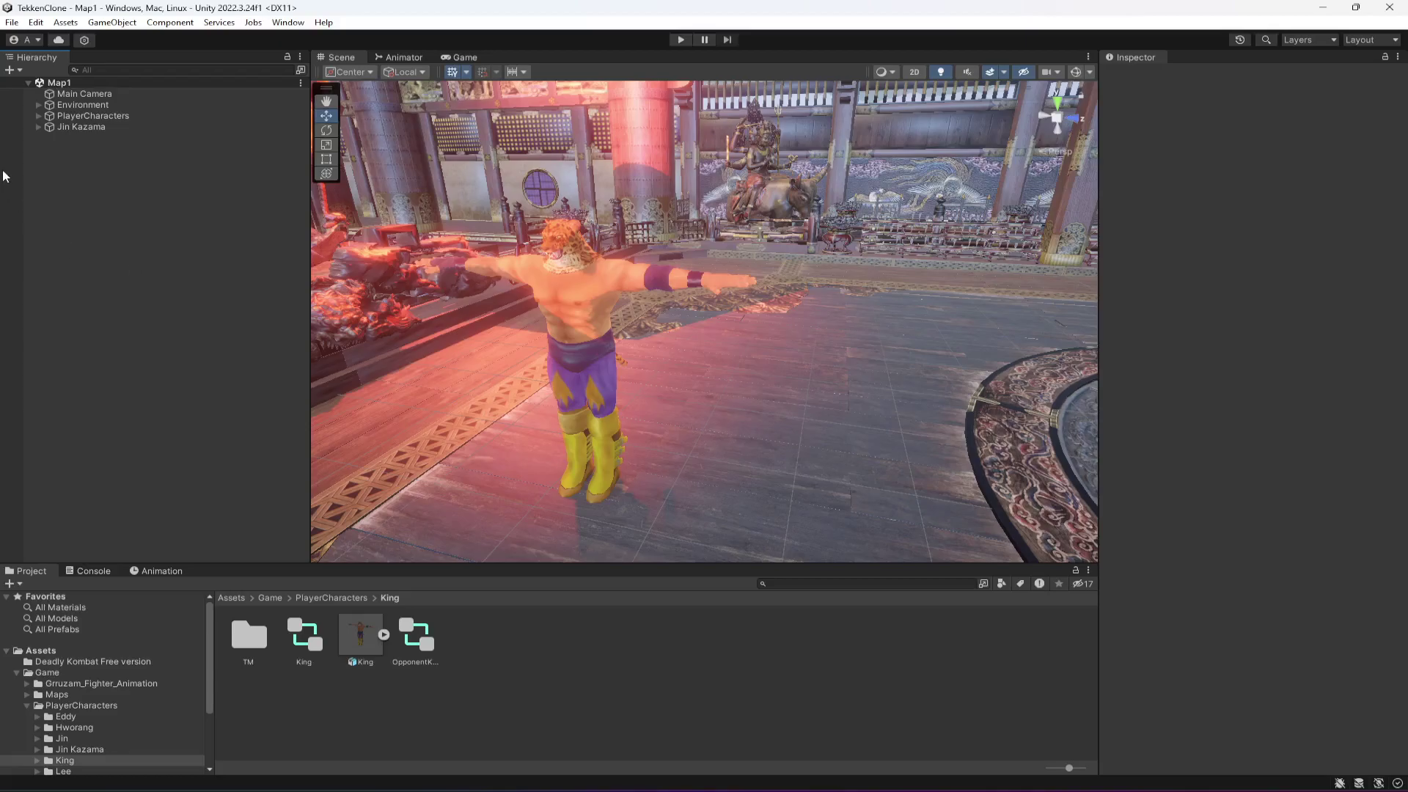
{"action": "left_click", "coordinate": [38, 128]}
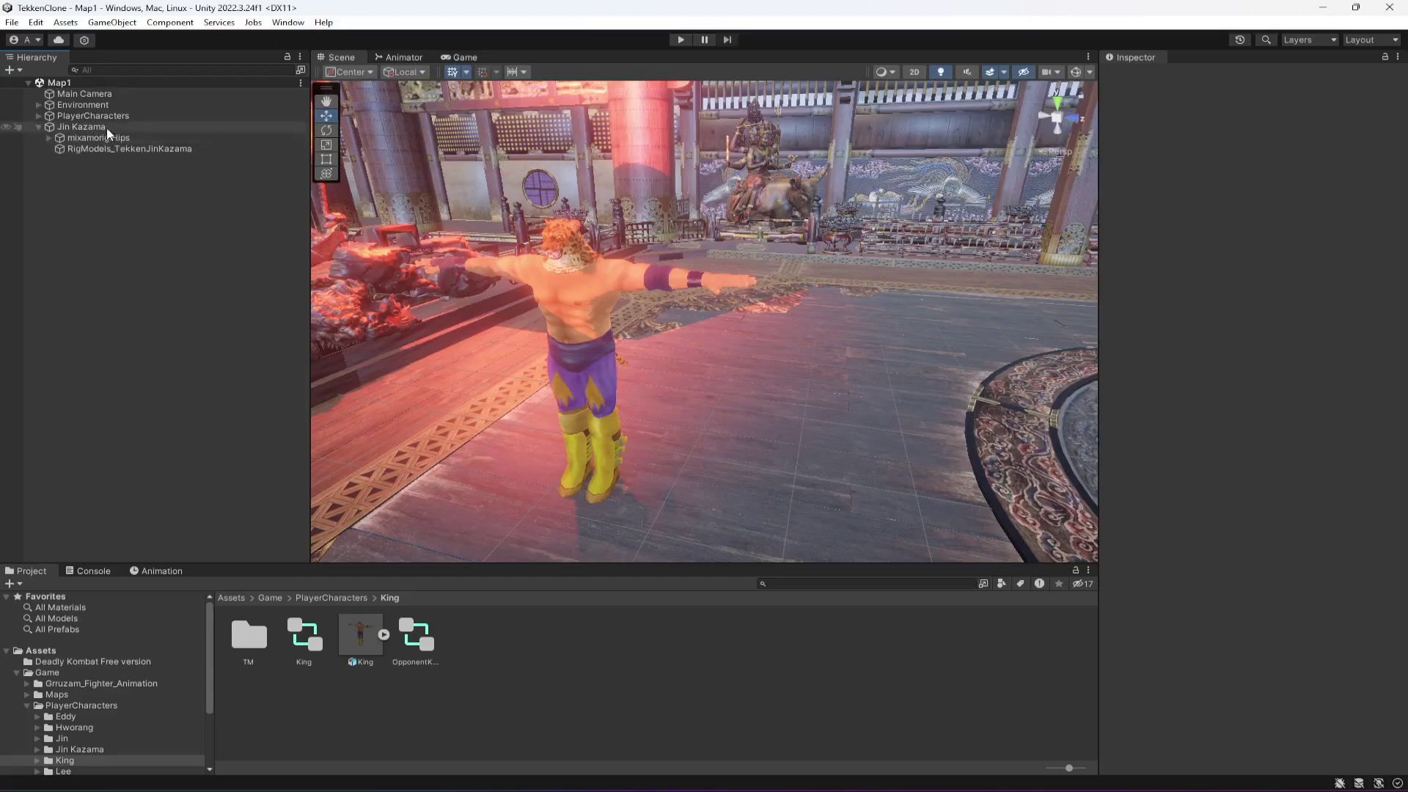
{"action": "left_click", "coordinate": [37, 127]}
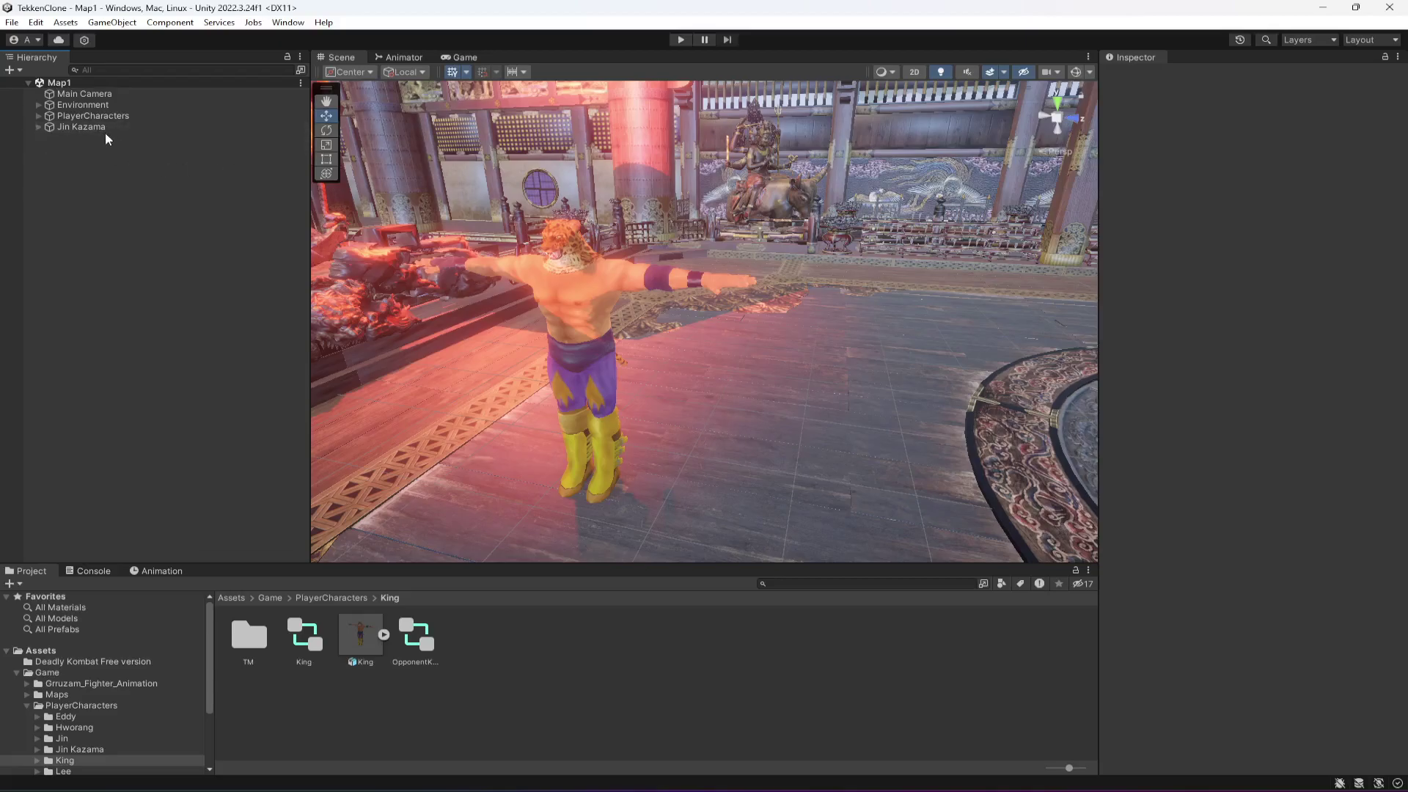